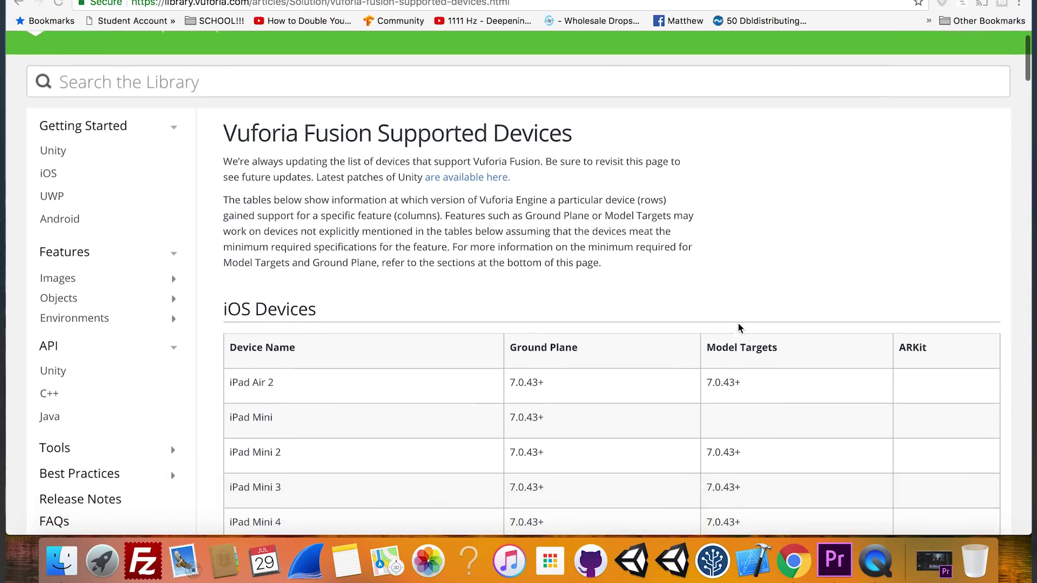
{"action": "scroll", "coordinate": [729, 320], "scroll_direction": "down", "scroll_amount": 20}
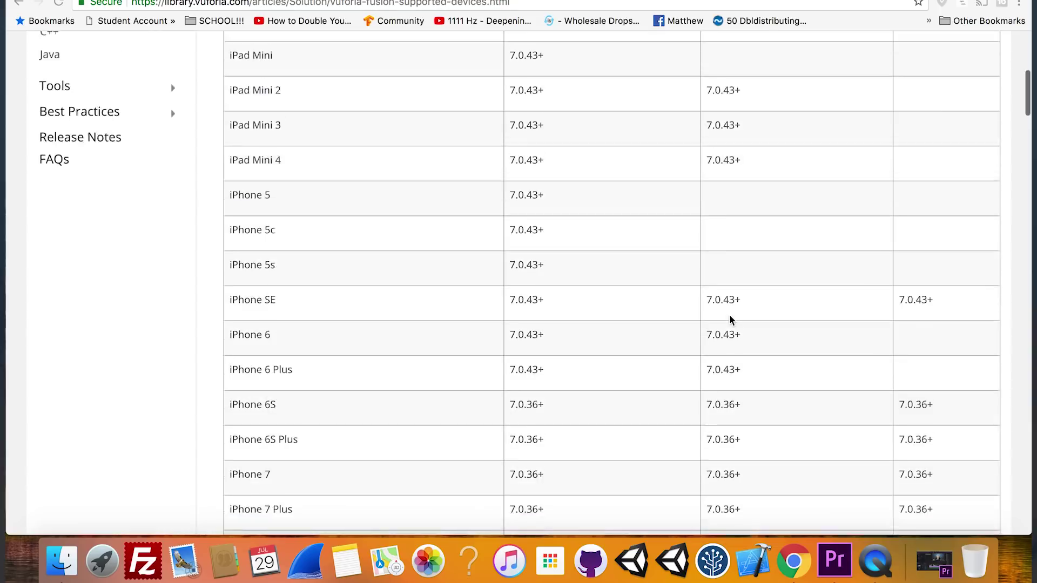
{"action": "scroll", "coordinate": [729, 320], "scroll_direction": "down", "scroll_amount": 7}
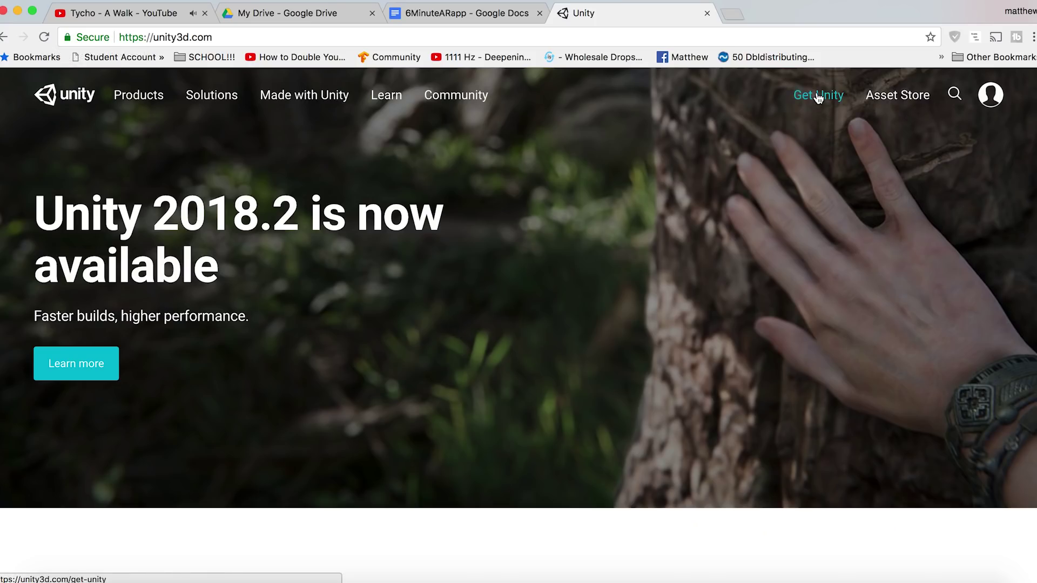
From unity3d.com's Get Unity page, open the older-versions archive and show the Unity 2018.2.0 Mac downloads
{"action": "left_click", "coordinate": [818, 96]}
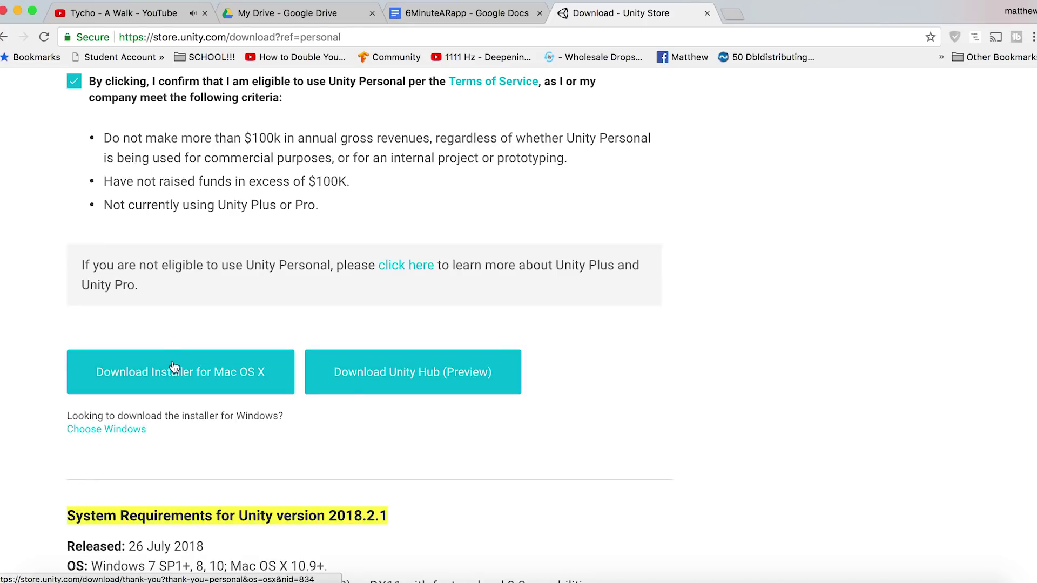
{"action": "scroll", "coordinate": [300, 494], "scroll_direction": "down", "scroll_amount": 5}
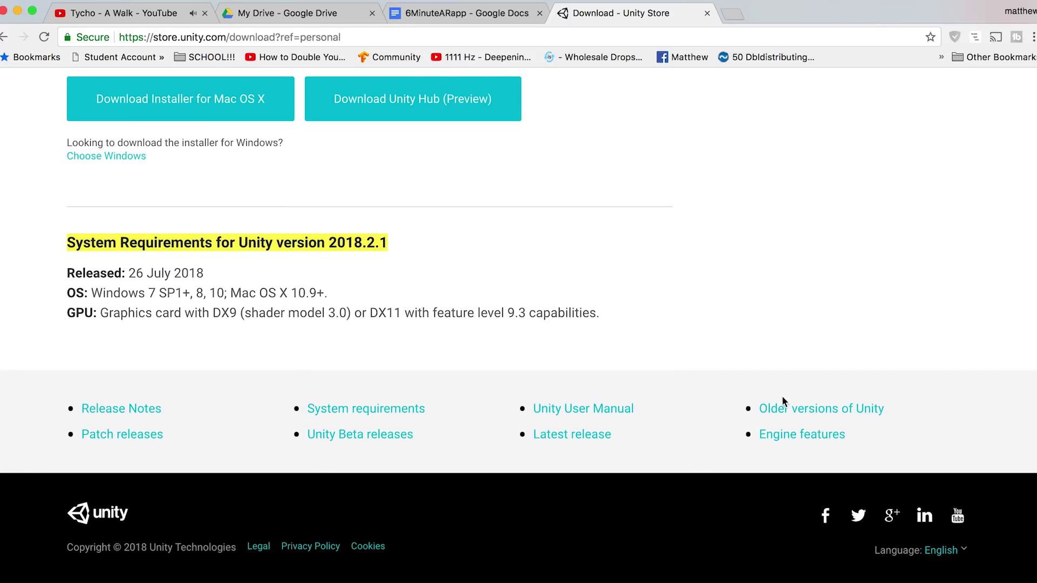
{"action": "left_click", "coordinate": [790, 412]}
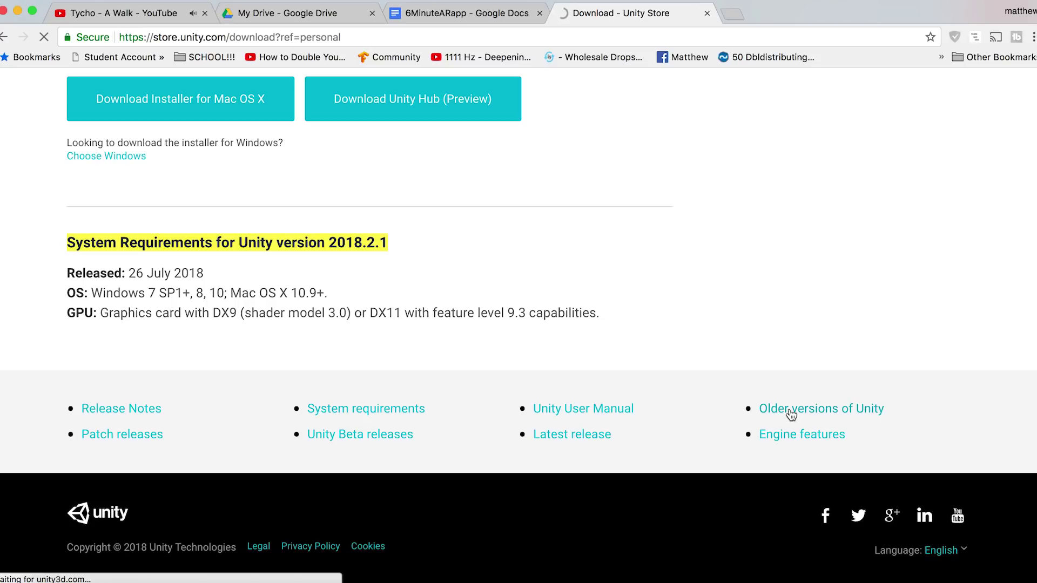
{"action": "scroll", "coordinate": [349, 348], "scroll_direction": "down", "scroll_amount": 8}
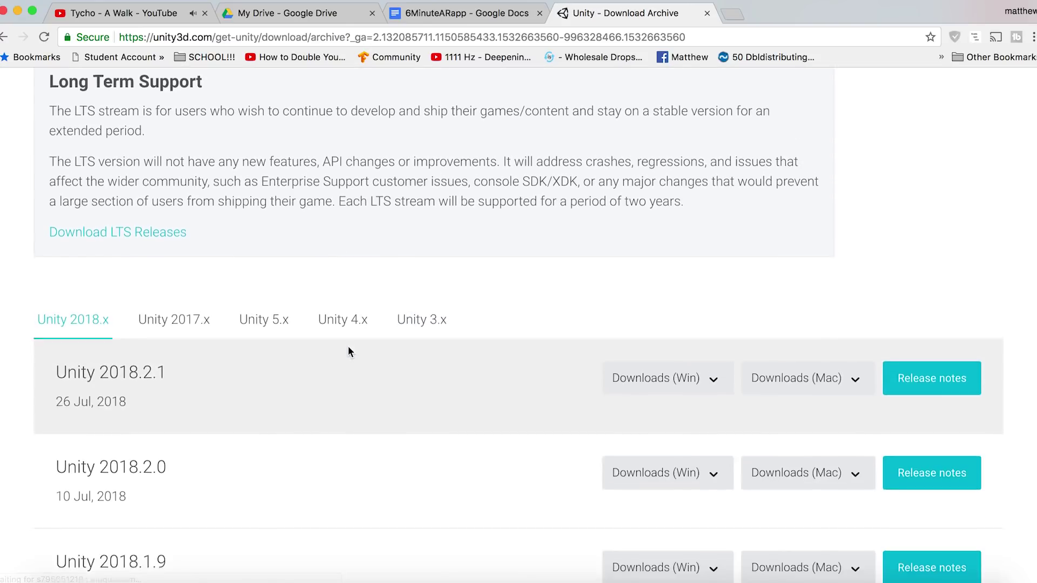
{"action": "left_click", "coordinate": [805, 313]}
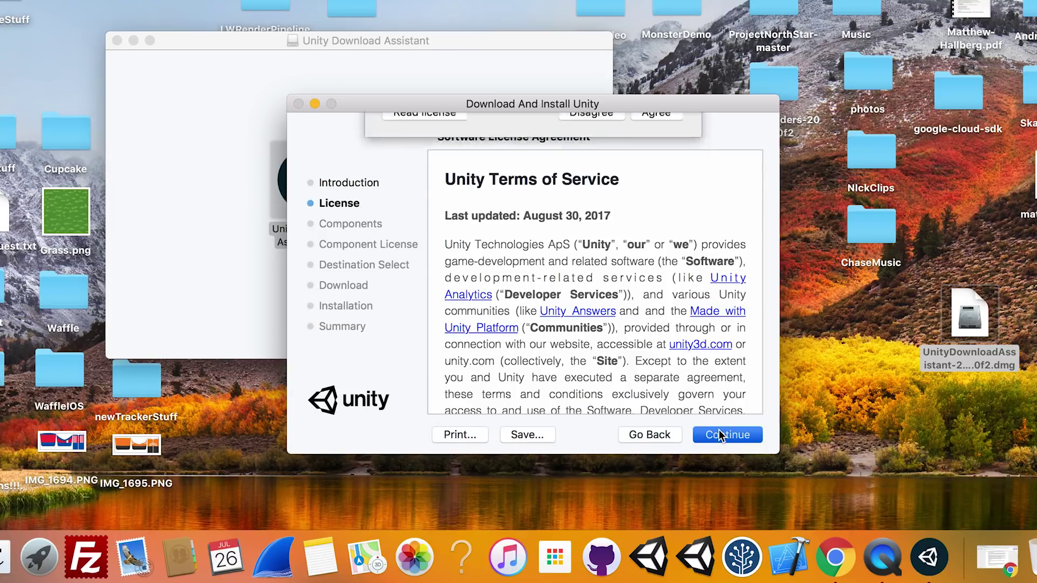
Agree to the Unity installer license and create a new 3D project named 'AR_Monster'
{"action": "left_click", "coordinate": [719, 431]}
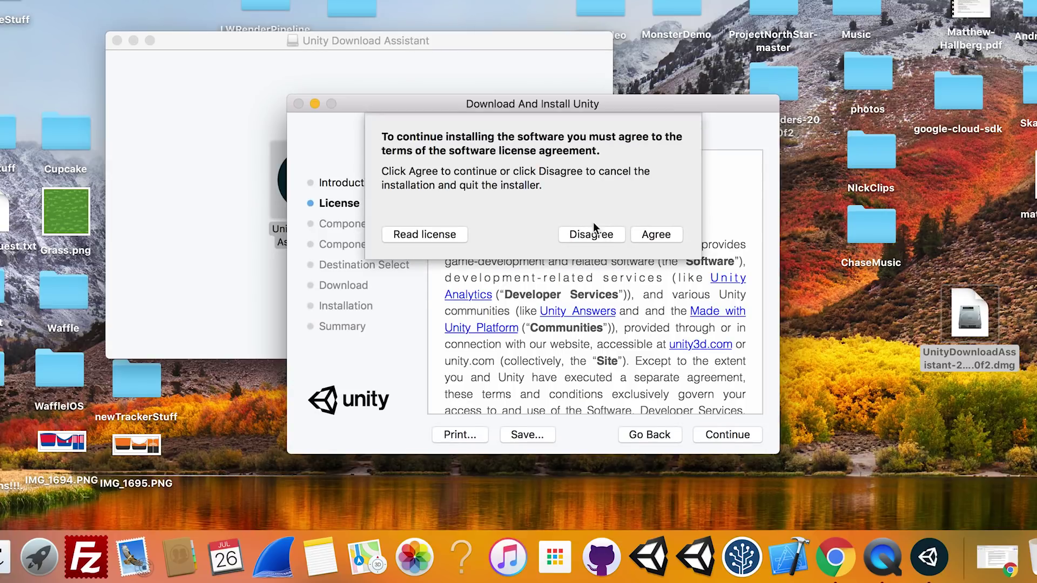
{"action": "left_click", "coordinate": [655, 234]}
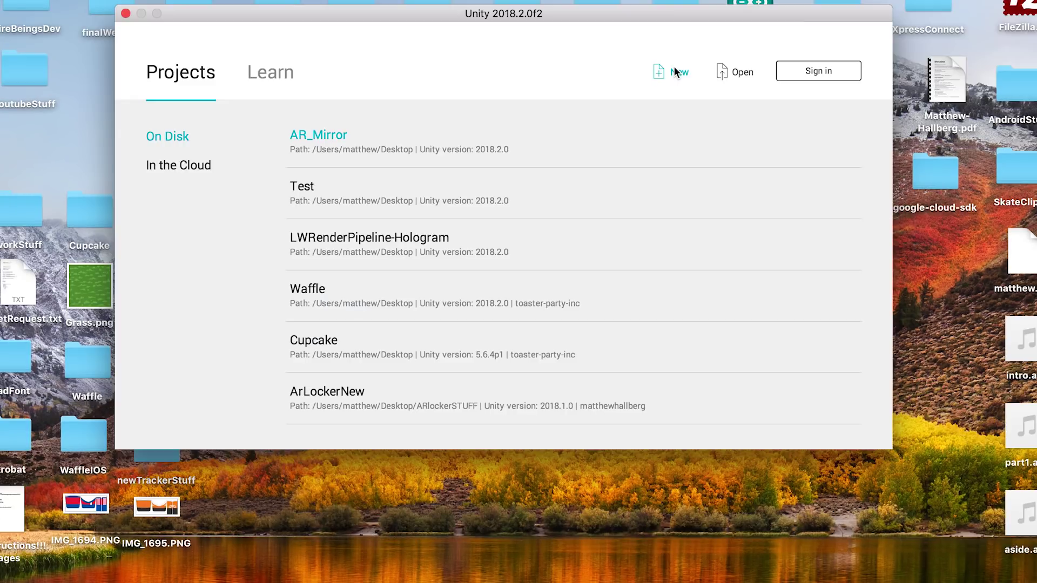
{"action": "left_click", "coordinate": [674, 73]}
{"action": "left_click_drag", "start_coordinate": [454, 178], "coordinate": [283, 180]}
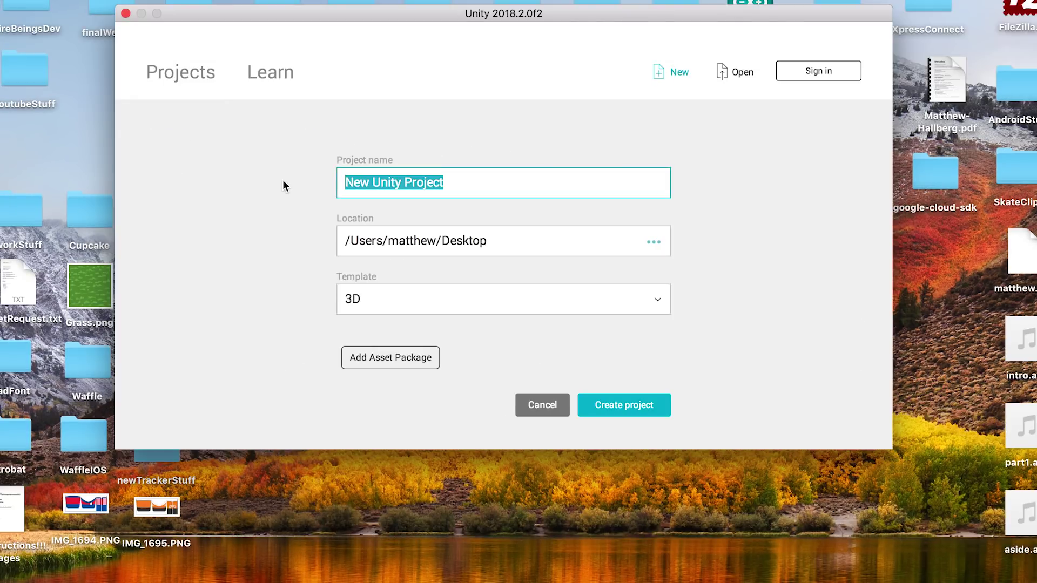
{"action": "type", "text": "AR_Monster"}
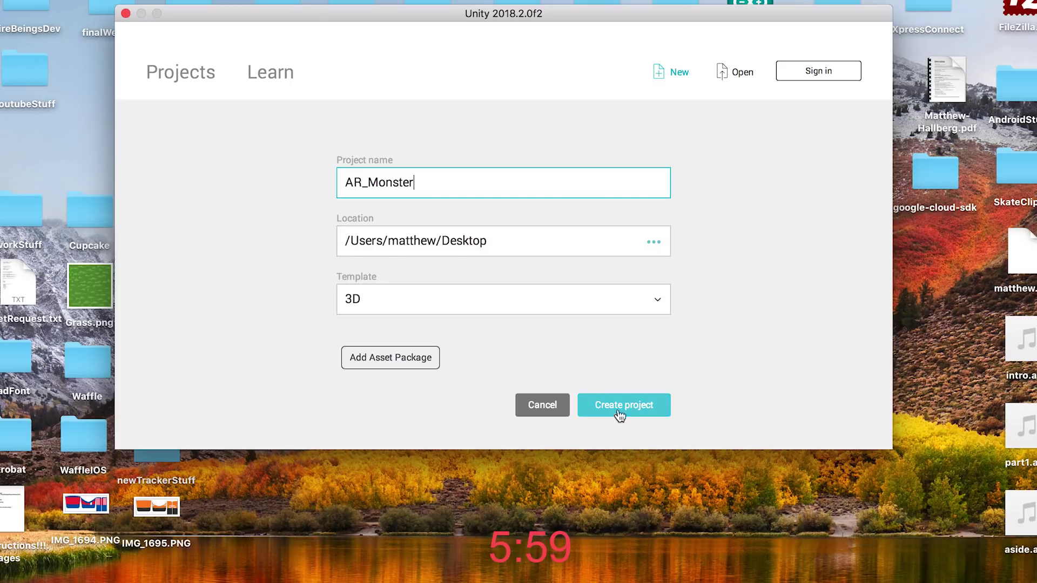
{"action": "left_click", "coordinate": [621, 414]}
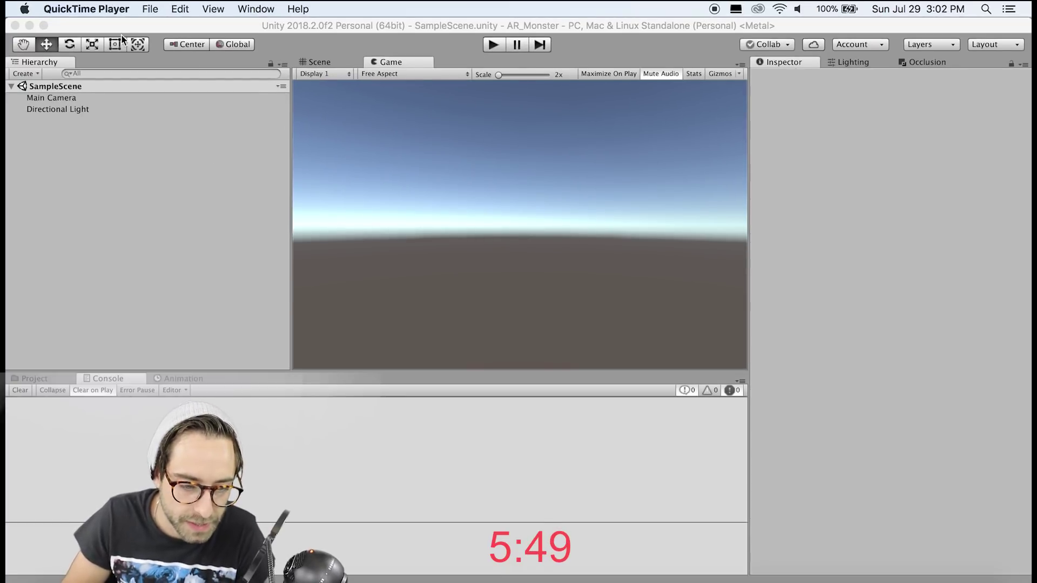
Switch the project's build platform to iOS in Build Settings
{"action": "left_click", "coordinate": [89, 27]}
{"action": "left_click", "coordinate": [91, 9]}
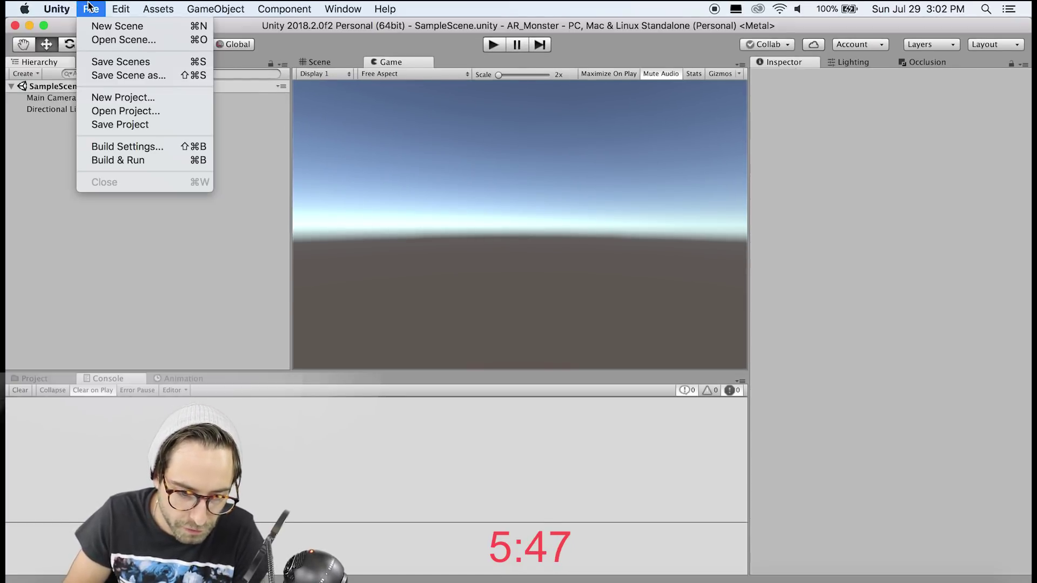
{"action": "left_click", "coordinate": [136, 144]}
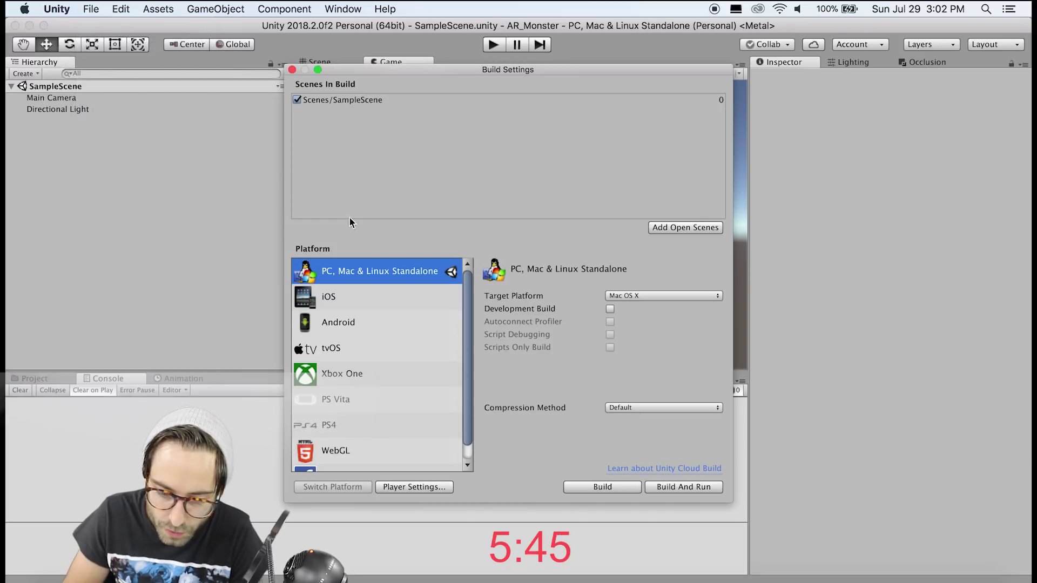
{"action": "left_click", "coordinate": [395, 299]}
{"action": "left_click", "coordinate": [322, 489]}
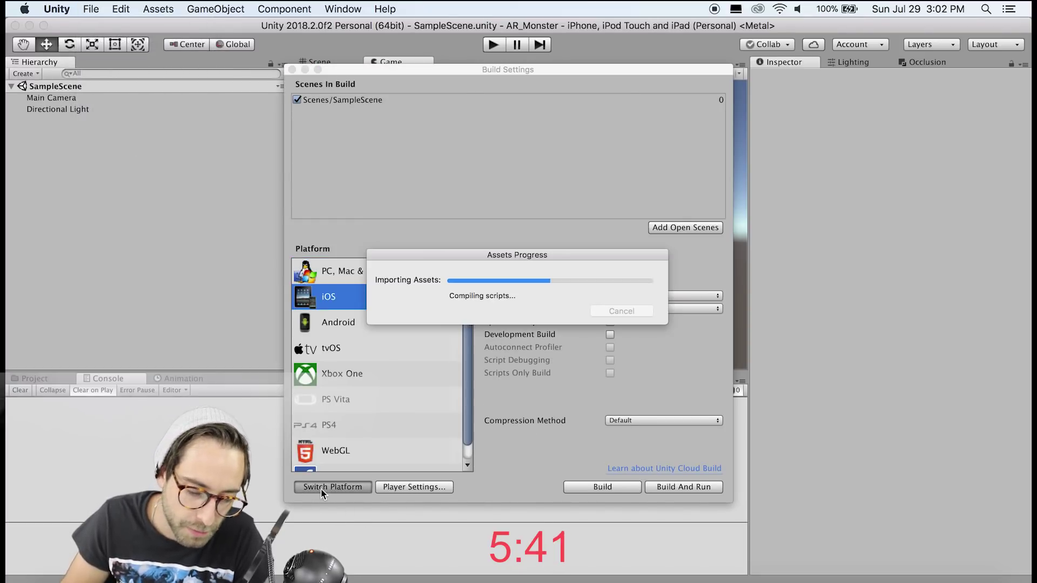
Enable Vuforia Augmented Reality in XR Settings for both iOS and Android
{"action": "left_click", "coordinate": [428, 488]}
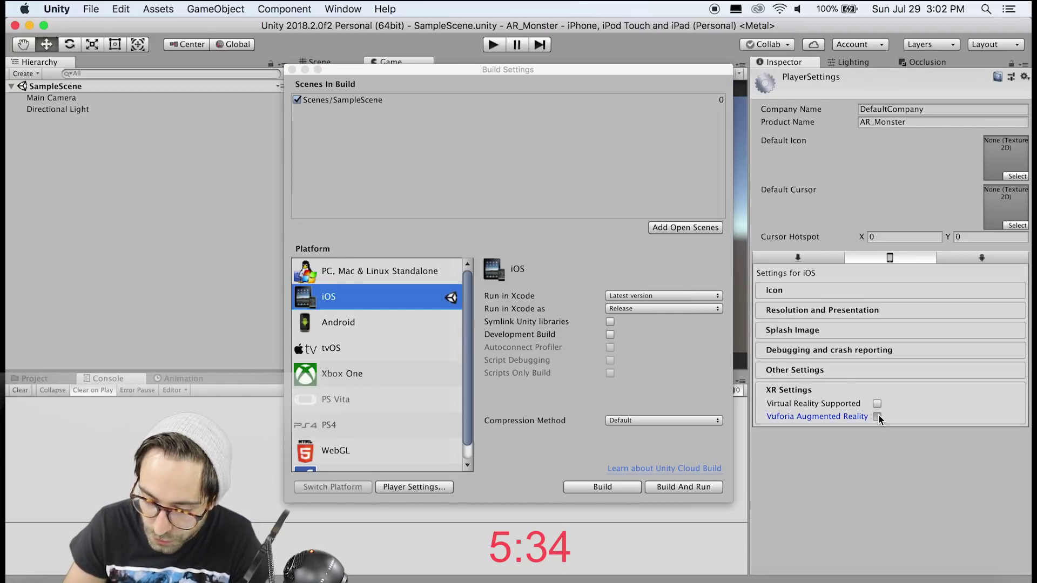
{"action": "left_click", "coordinate": [877, 417]}
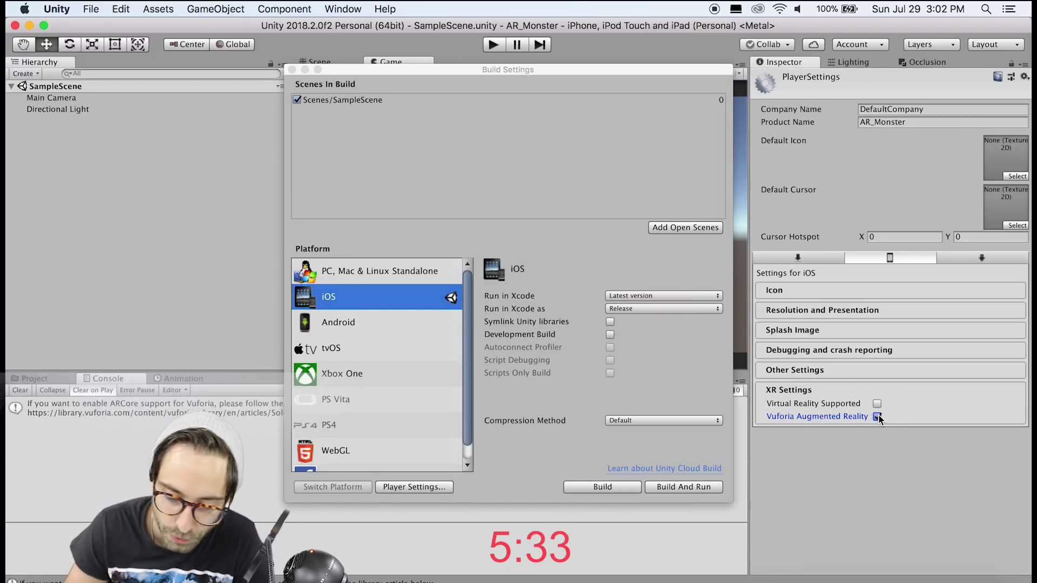
{"action": "left_click", "coordinate": [979, 258]}
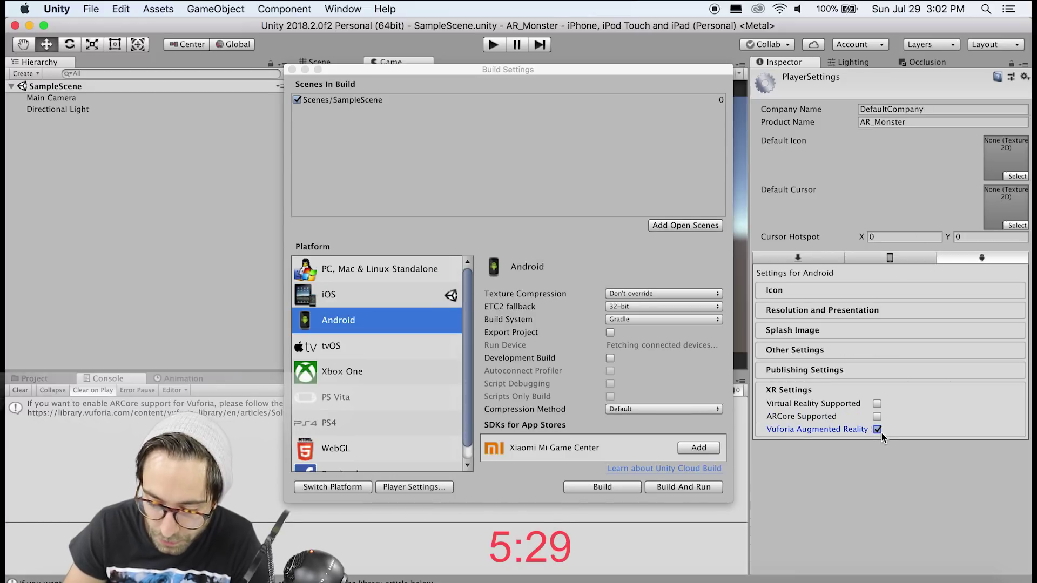
{"action": "key", "text": "super+w"}
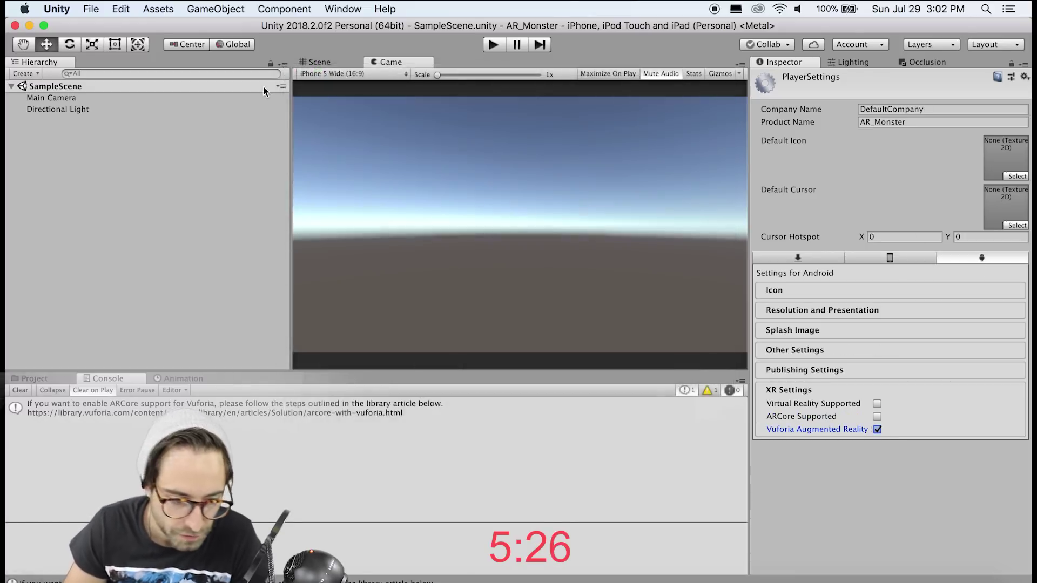
{"action": "left_click", "coordinate": [64, 119]}
Delete the Main Camera from the scene
{"action": "left_click", "coordinate": [52, 98]}
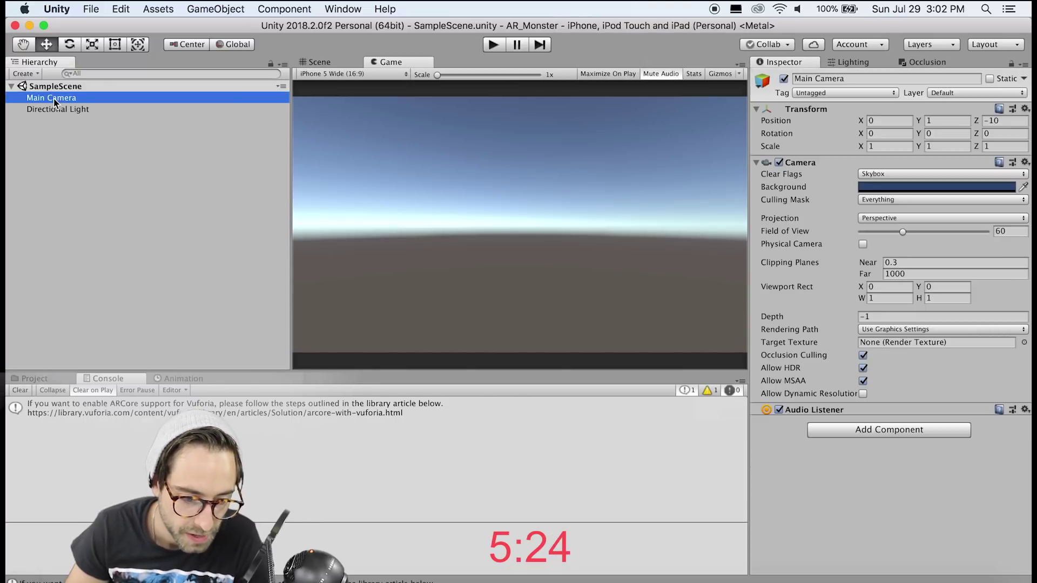
{"action": "right_click", "coordinate": [54, 98]}
{"action": "left_click", "coordinate": [90, 168]}
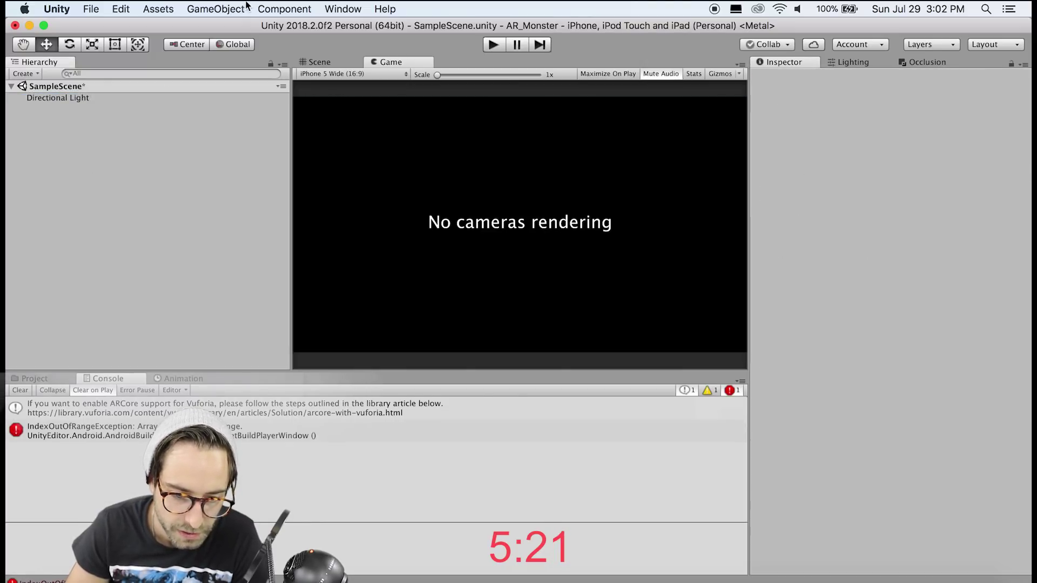
Add a Vuforia AR Camera, importing the Vuforia assets, and enable Track Device Pose
{"action": "left_click", "coordinate": [231, 9]}
{"action": "mouse_move", "coordinate": [248, 148]}
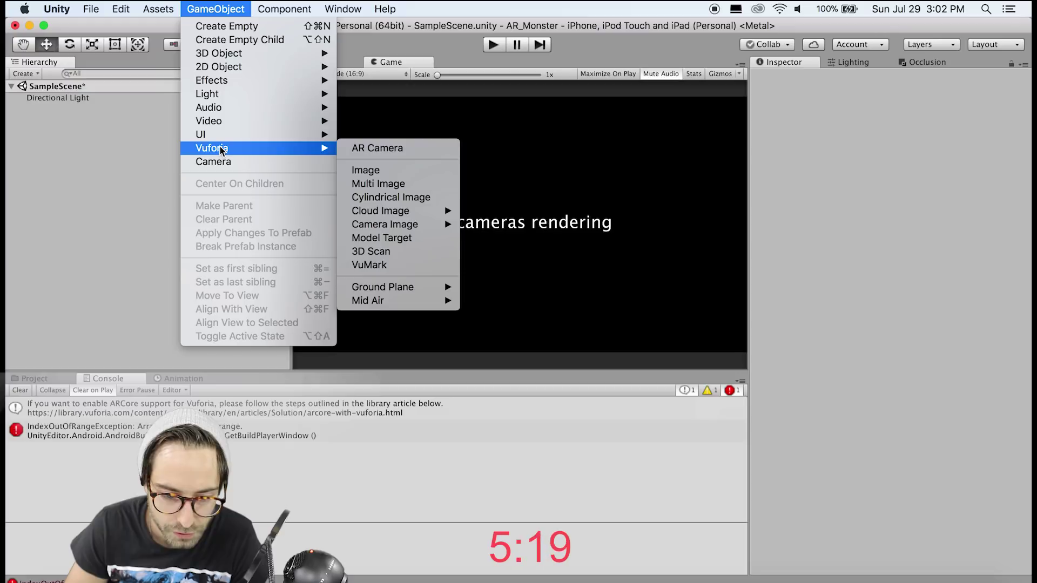
{"action": "left_click", "coordinate": [398, 148]}
{"action": "left_click", "coordinate": [613, 222]}
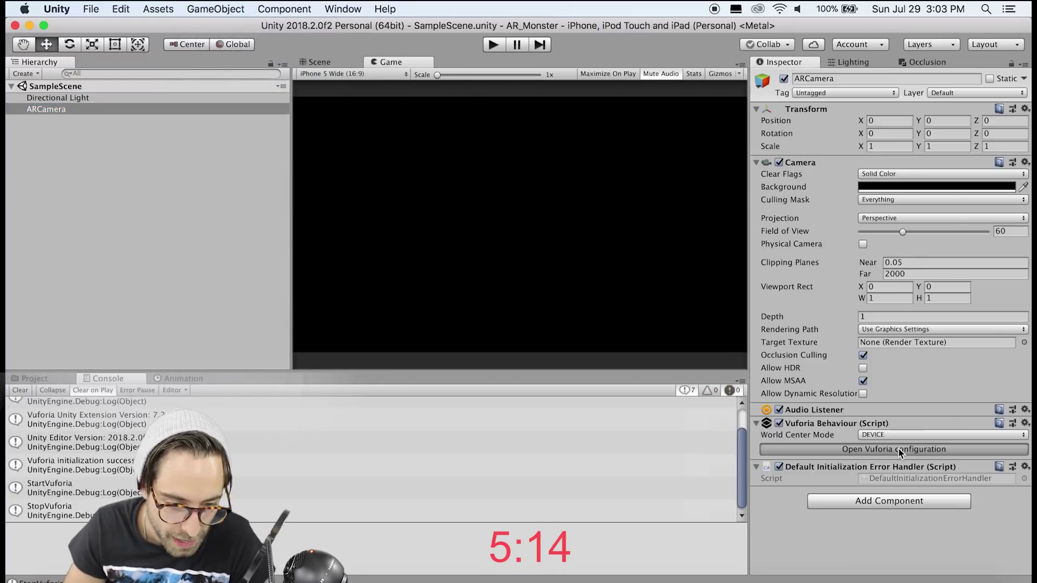
{"action": "left_click", "coordinate": [891, 512]}
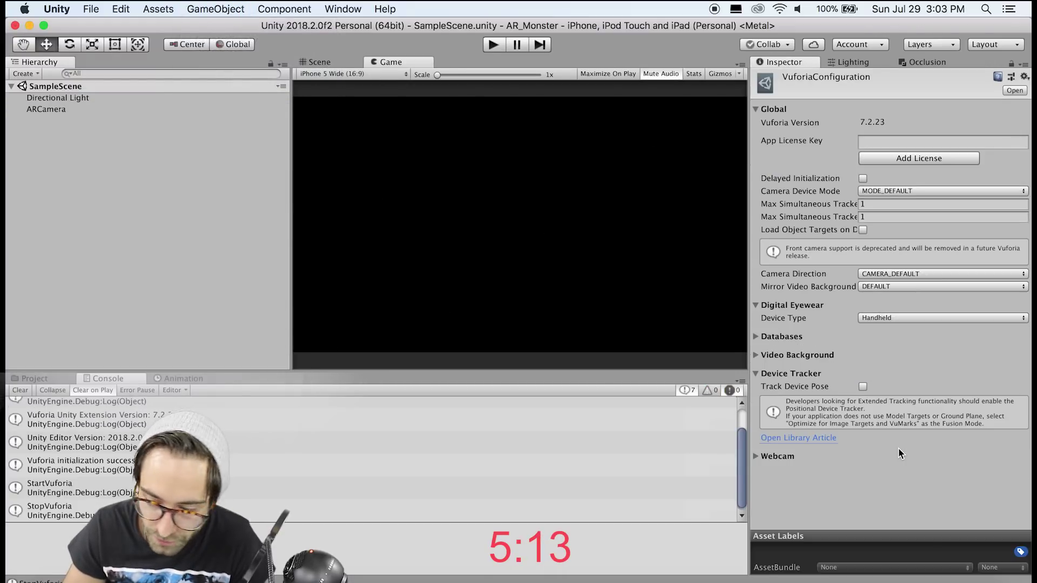
{"action": "left_click", "coordinate": [863, 387]}
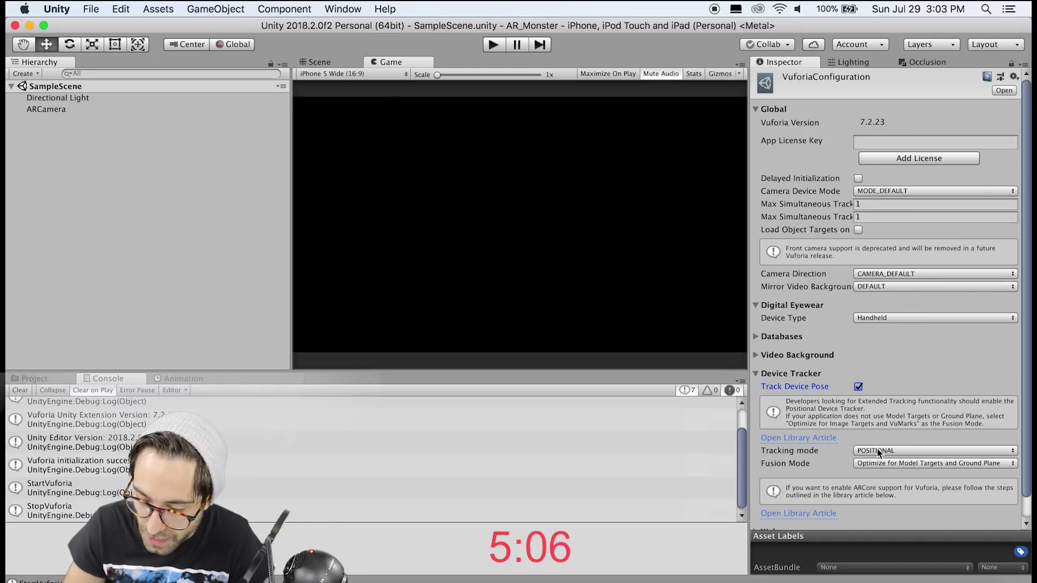
{"action": "left_click", "coordinate": [180, 170]}
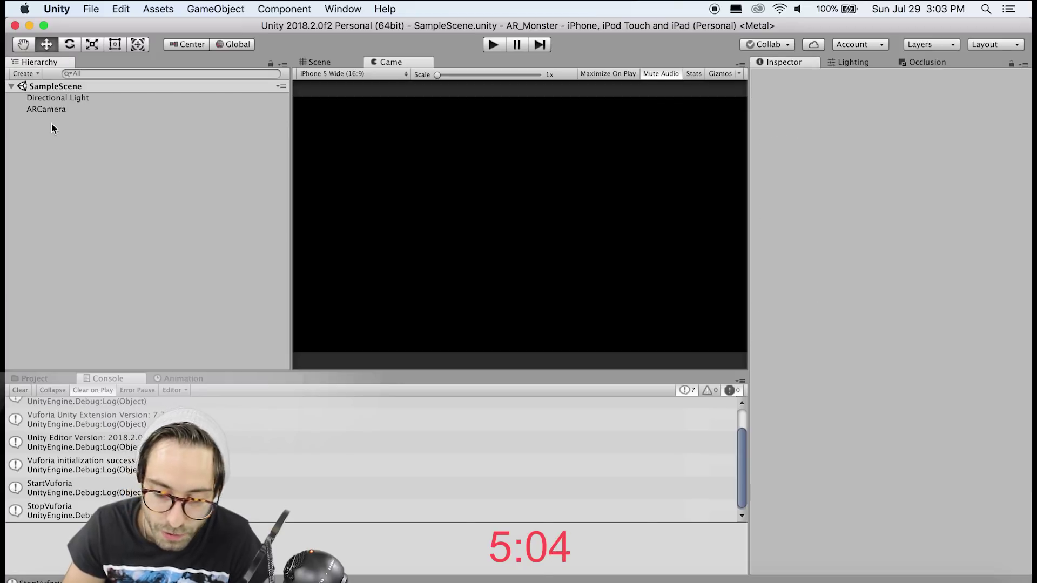
{"action": "left_click", "coordinate": [216, 9]}
{"action": "mouse_move", "coordinate": [260, 148]}
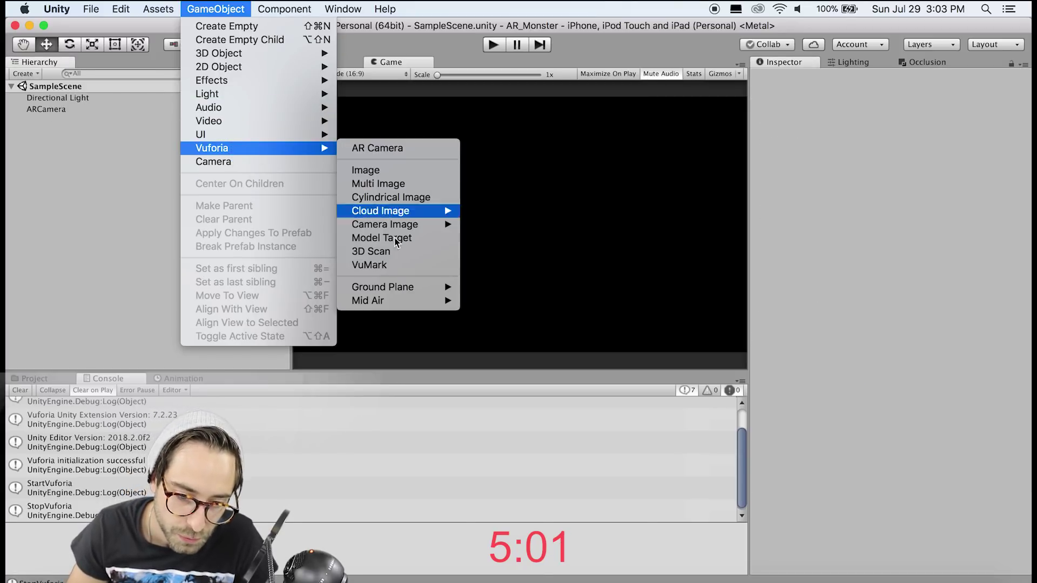
{"action": "mouse_move", "coordinate": [408, 285]}
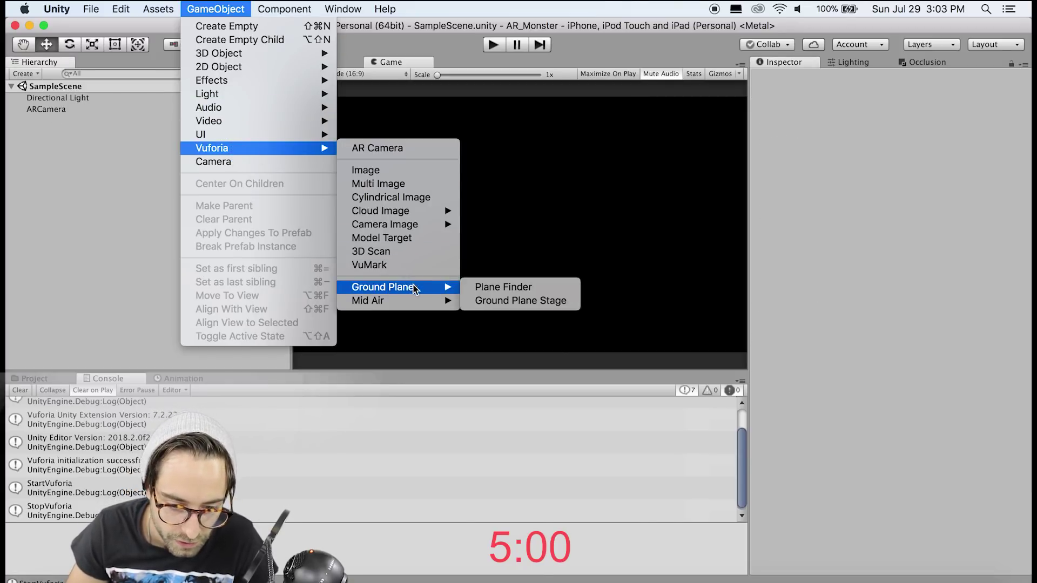
{"action": "left_click", "coordinate": [529, 289]}
{"action": "left_click", "coordinate": [119, 136]}
{"action": "left_click", "coordinate": [216, 8]}
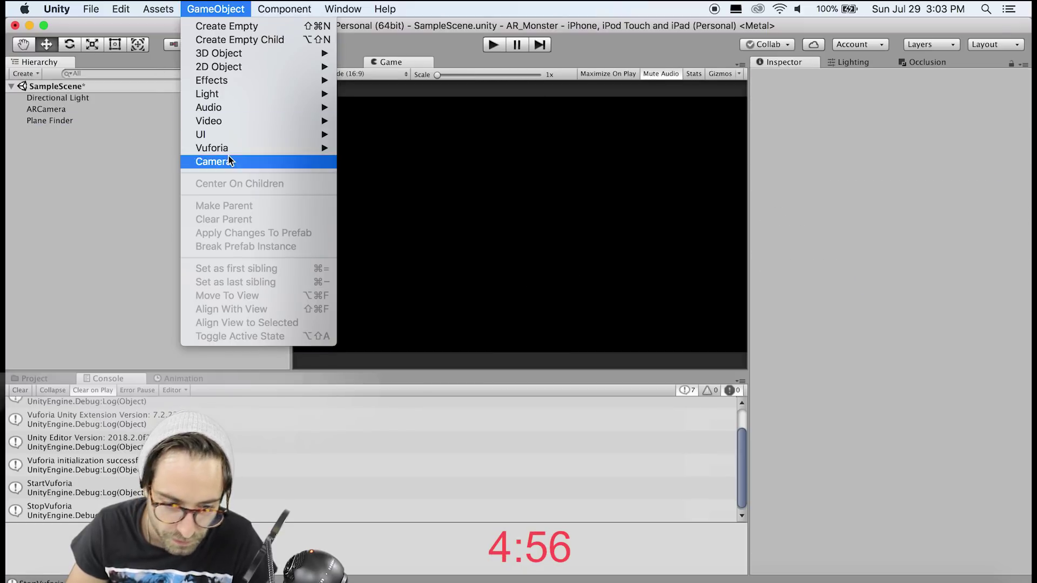
{"action": "mouse_move", "coordinate": [234, 151]}
{"action": "mouse_move", "coordinate": [416, 290]}
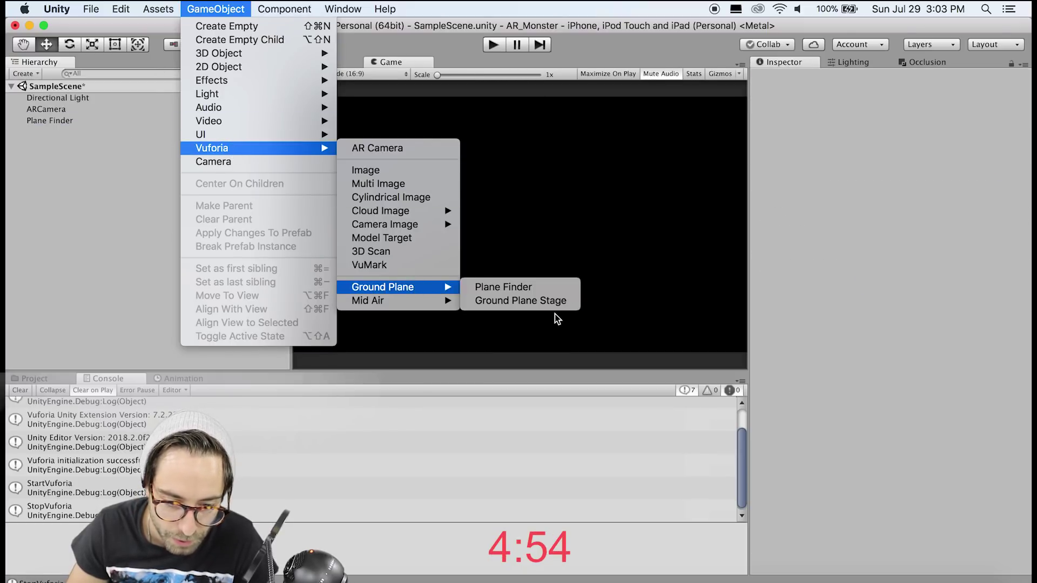
{"action": "left_click", "coordinate": [555, 302]}
{"action": "left_click", "coordinate": [60, 122]}
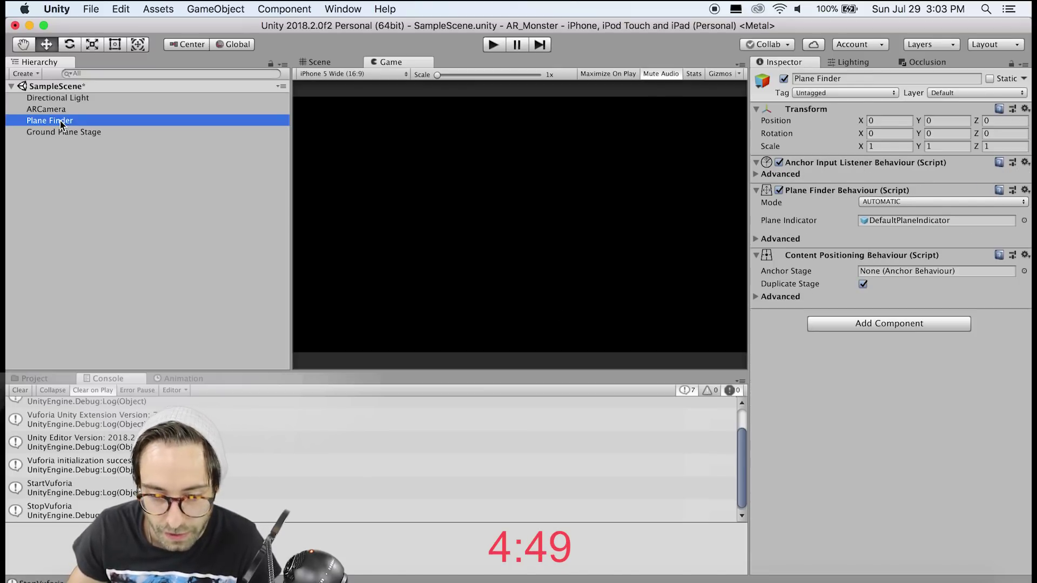
{"action": "left_click", "coordinate": [78, 132]}
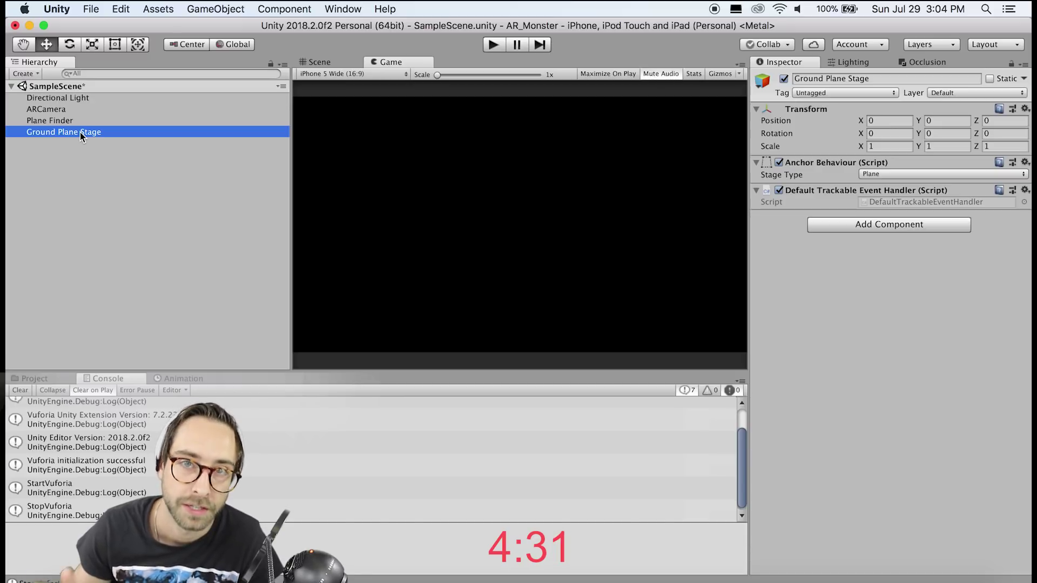
Set the Plane Finder's Mode to INTERACTIVE and uncheck Duplicate Stage
{"action": "left_click", "coordinate": [129, 121]}
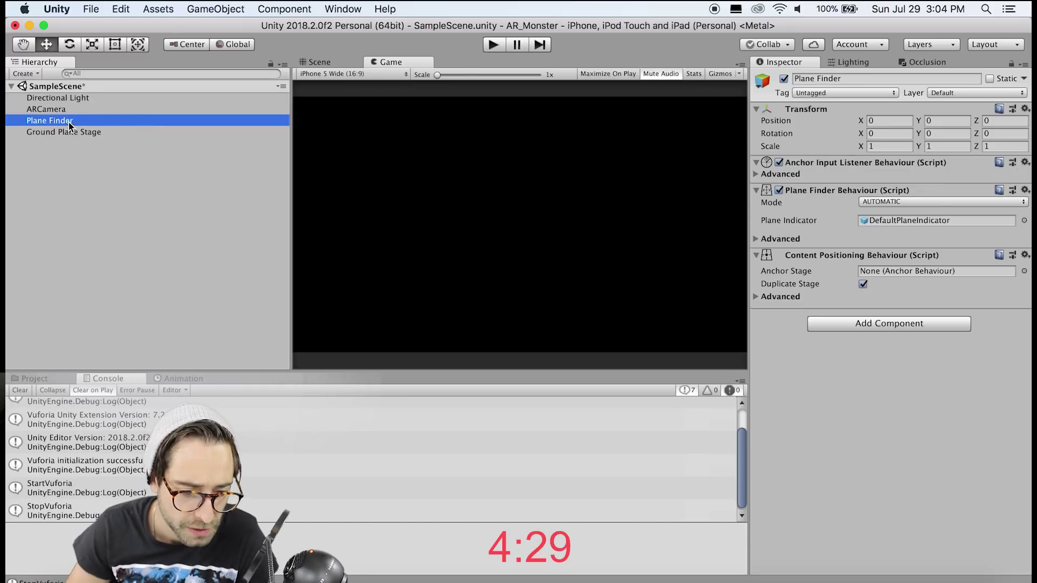
{"action": "left_click", "coordinate": [896, 202]}
{"action": "left_click", "coordinate": [898, 215]}
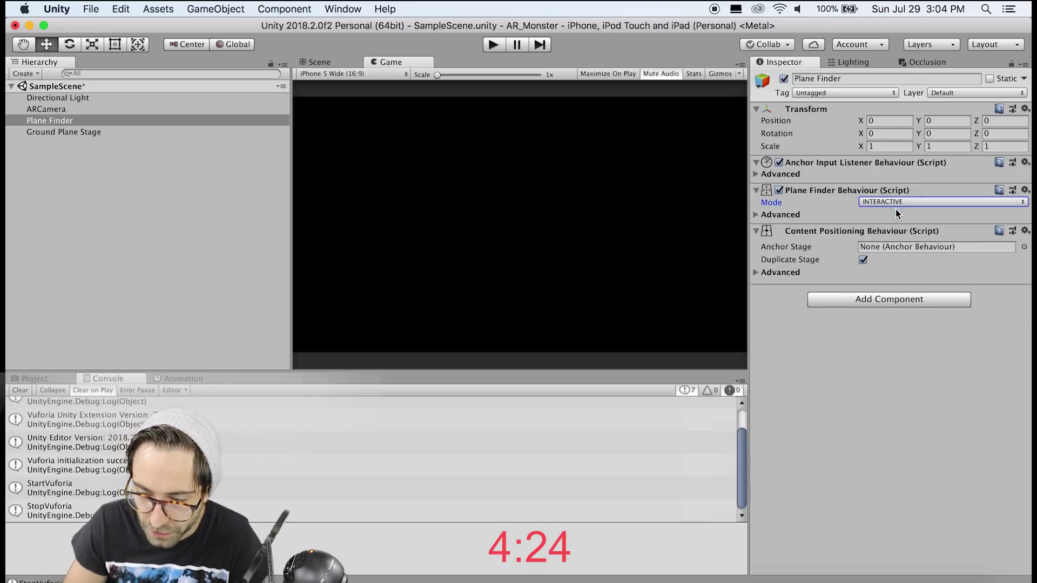
{"action": "left_click", "coordinate": [862, 261]}
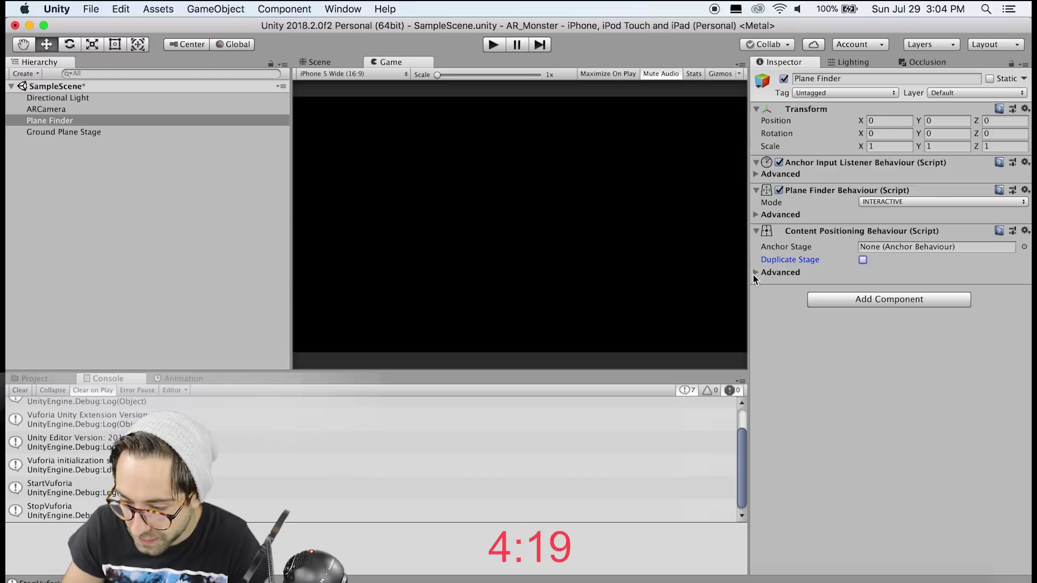
Assign Ground Plane Stage as the Plane Finder's Anchor Stage
{"action": "left_click", "coordinate": [65, 132]}
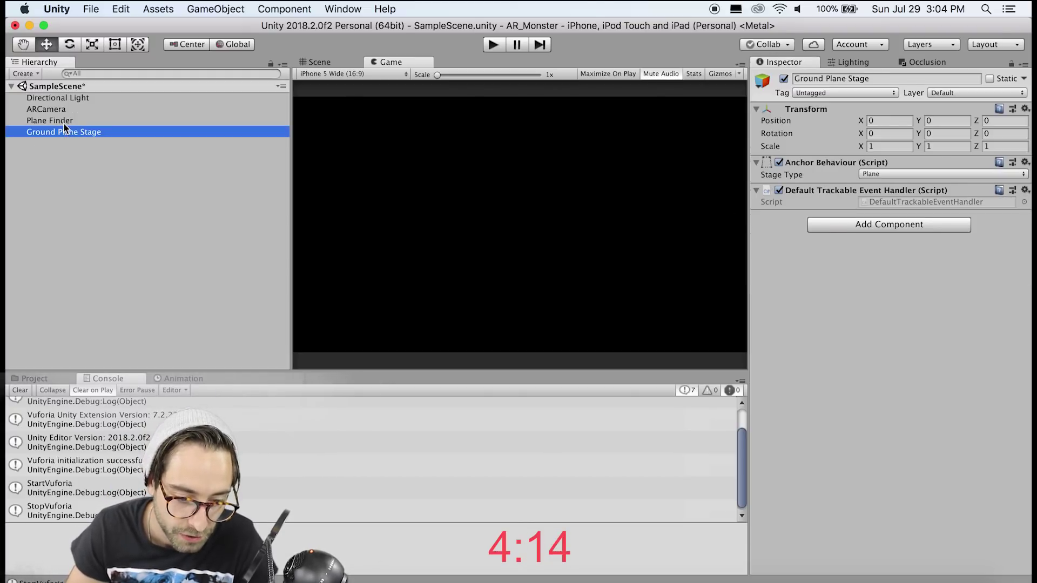
{"action": "left_click", "coordinate": [63, 123]}
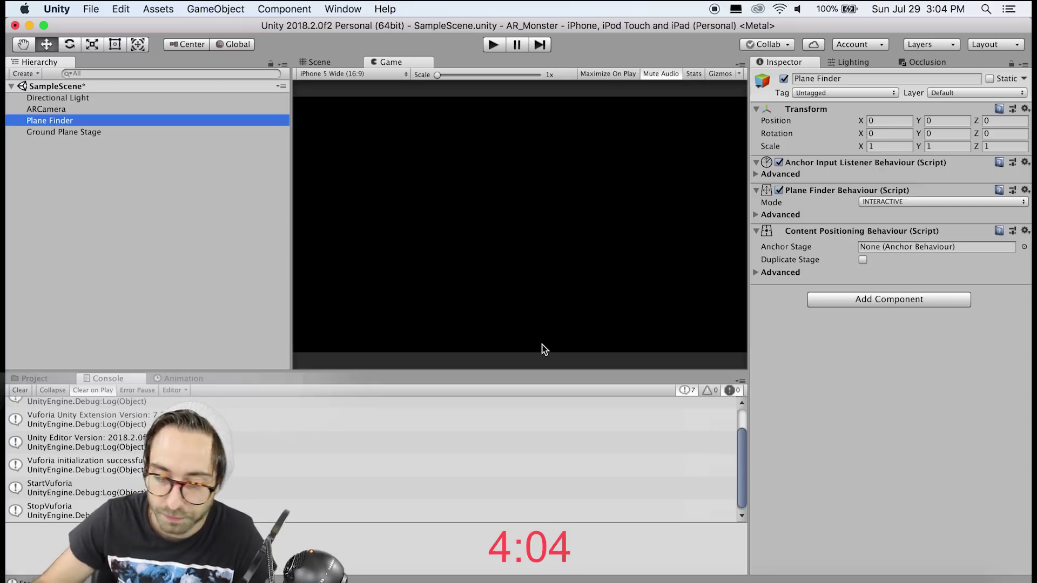
{"action": "left_click_drag", "start_coordinate": [89, 132], "coordinate": [913, 247]}
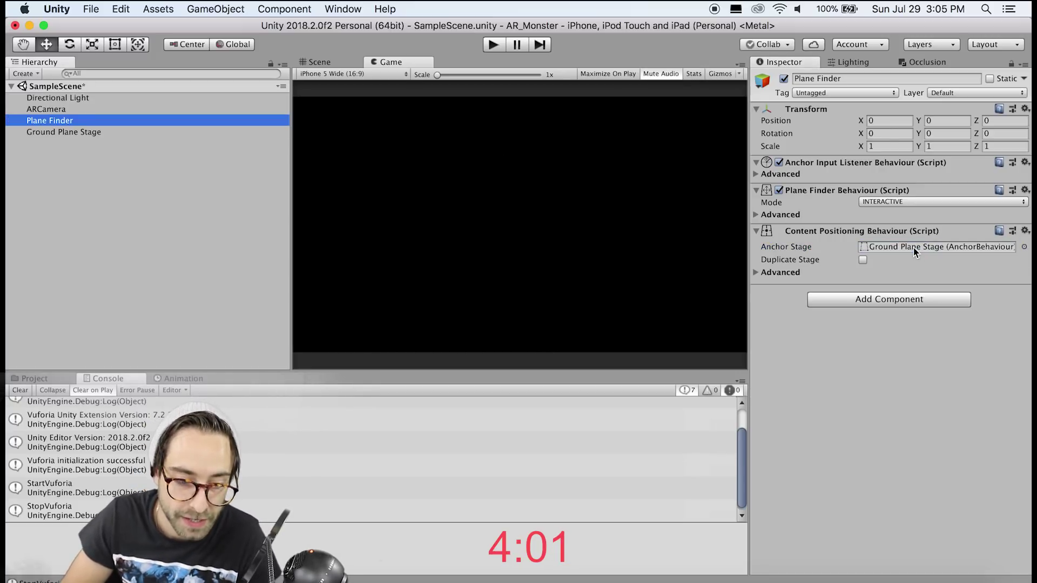
{"action": "left_click", "coordinate": [78, 190]}
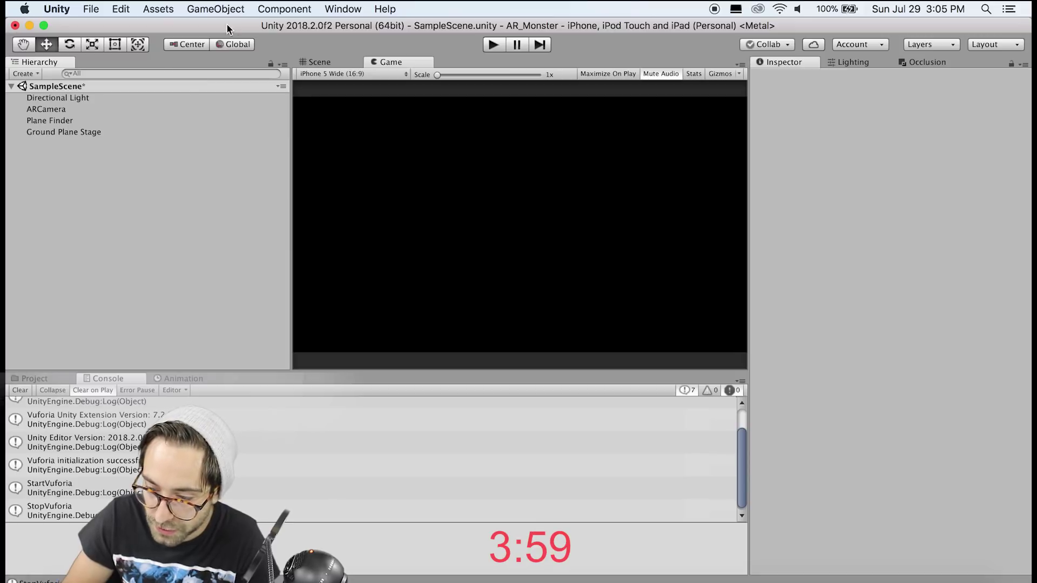
{"action": "left_click", "coordinate": [158, 9]}
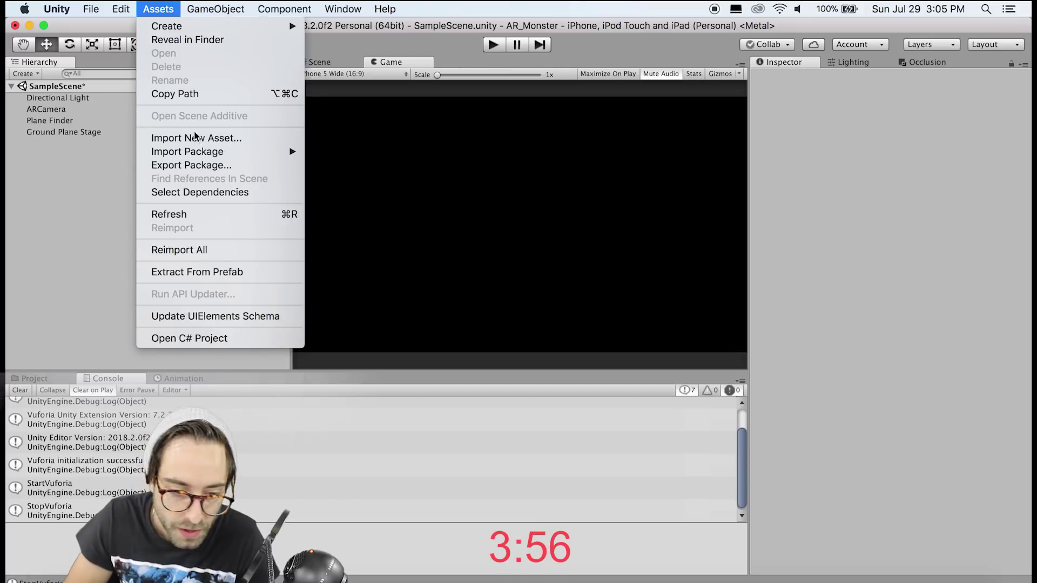
{"action": "mouse_move", "coordinate": [199, 152]}
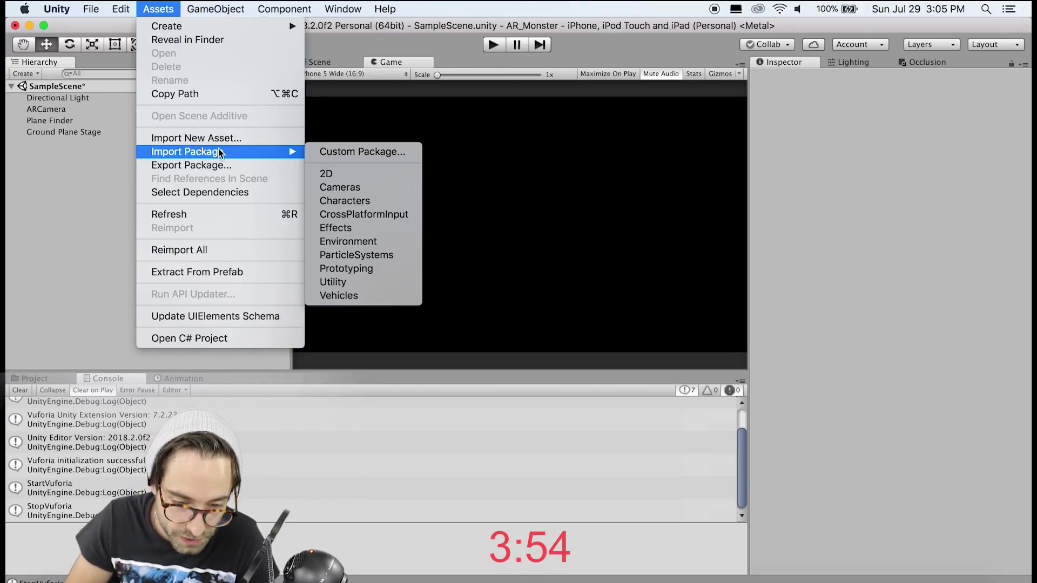
Import the CrossPlatformInput package and add the MobileSingleStickControl prefab to the Hierarchy
{"action": "left_click", "coordinate": [370, 215]}
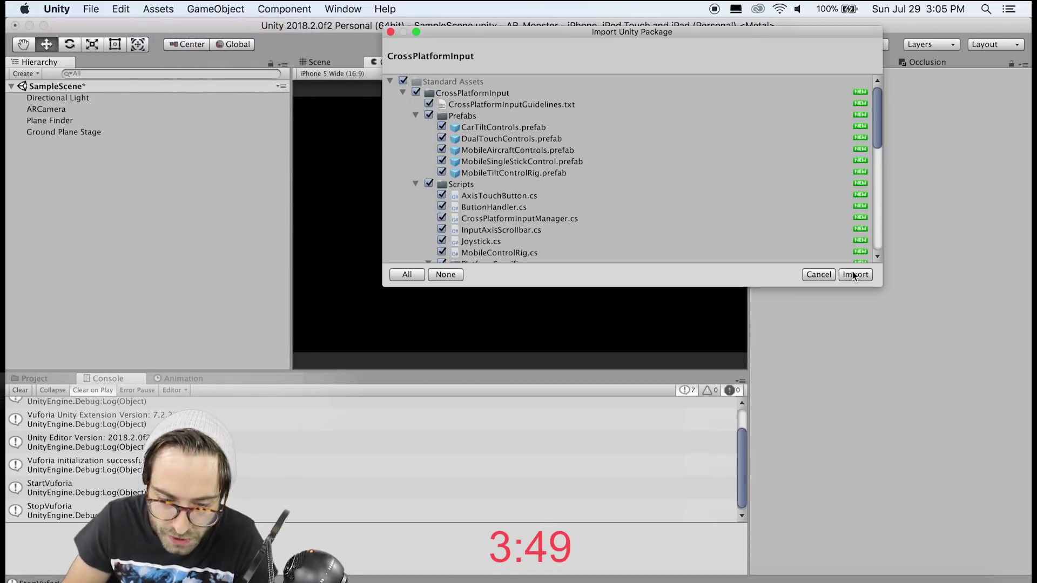
{"action": "left_click", "coordinate": [854, 274]}
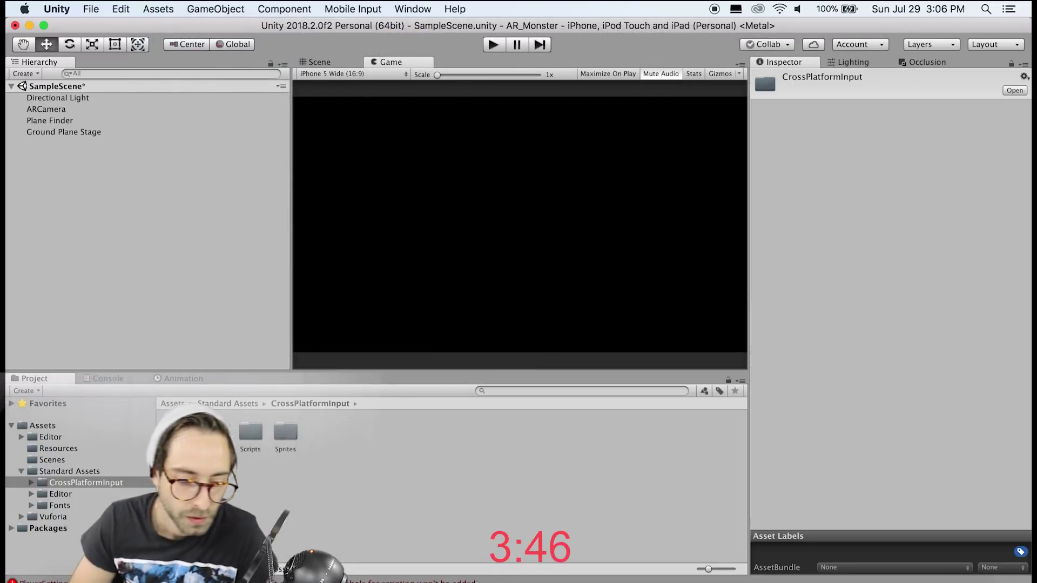
{"action": "double_click", "coordinate": [216, 431]}
{"action": "left_click", "coordinate": [285, 432]}
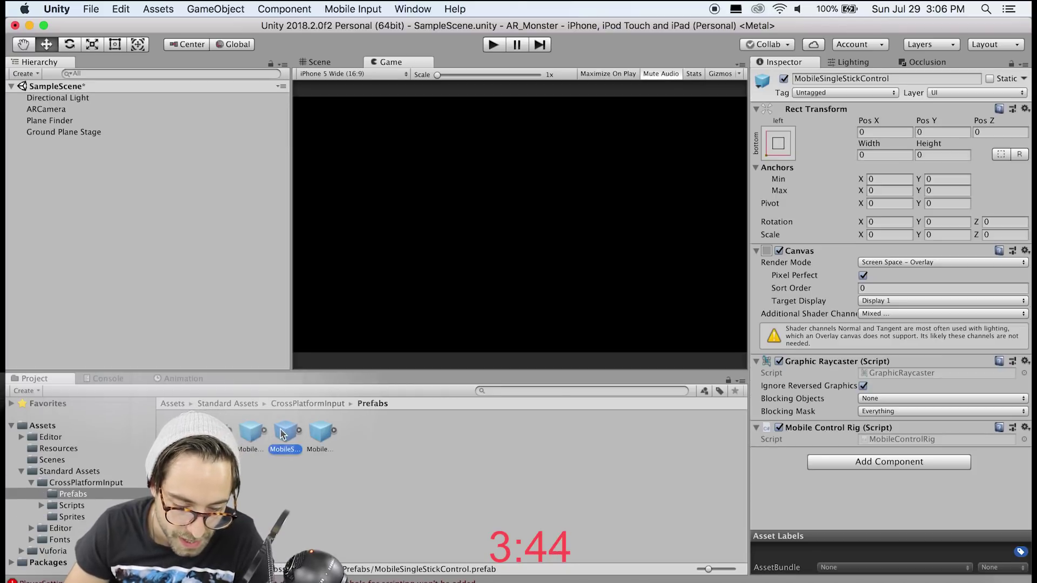
{"action": "left_click_drag", "start_coordinate": [286, 432], "coordinate": [63, 198]}
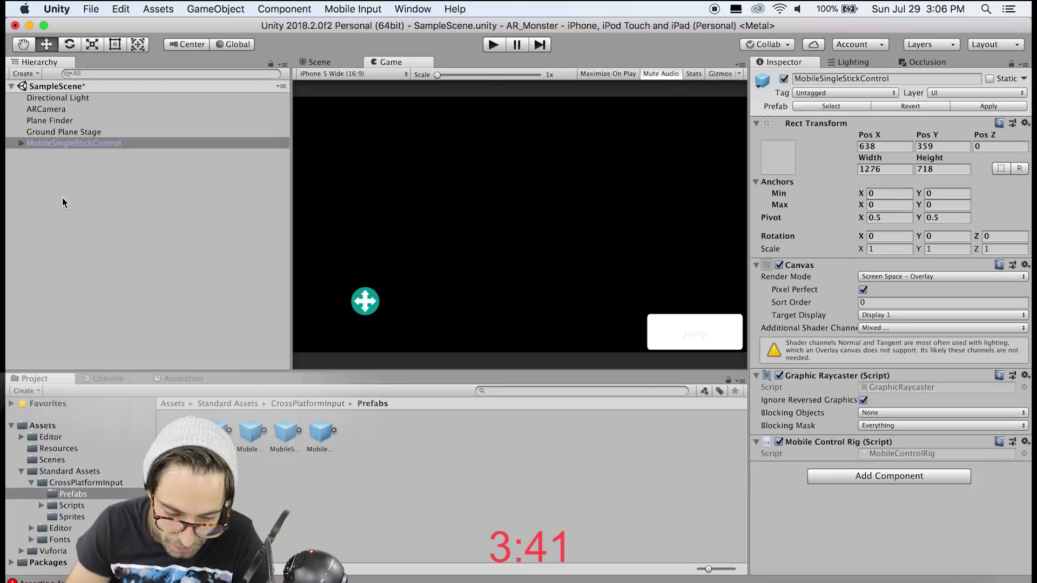
Delete the JumpButton from MobileSingleStickControl and add a UI Event System
{"action": "left_click", "coordinate": [21, 143]}
{"action": "right_click", "coordinate": [53, 155]}
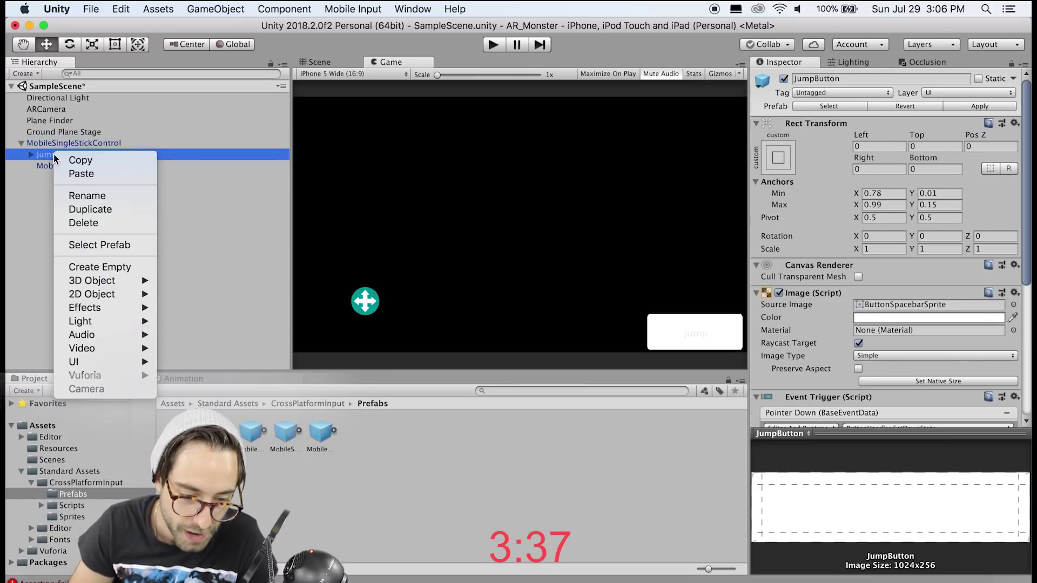
{"action": "left_click", "coordinate": [100, 224]}
{"action": "left_click", "coordinate": [603, 222]}
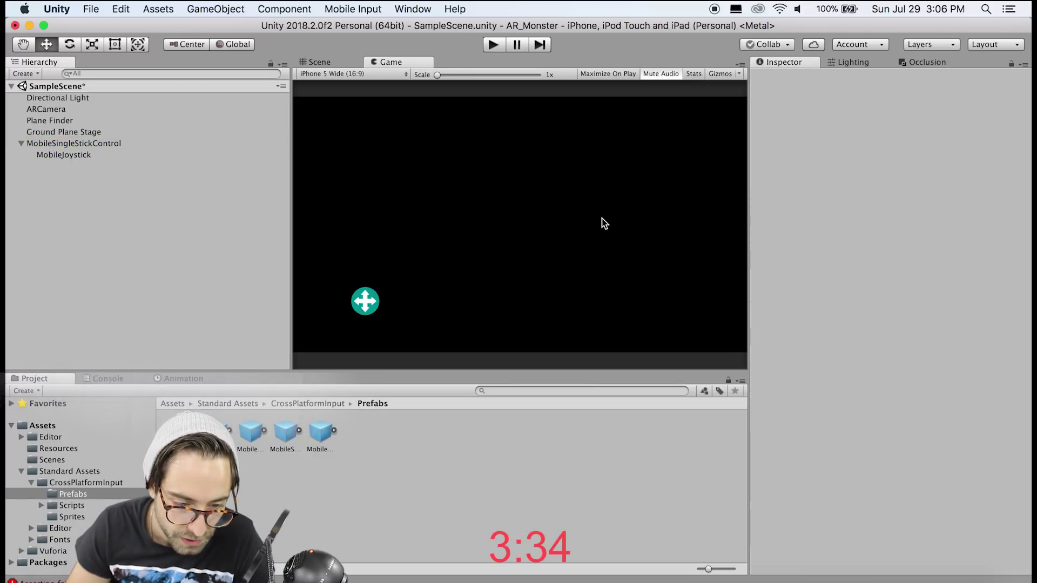
{"action": "right_click", "coordinate": [47, 172]}
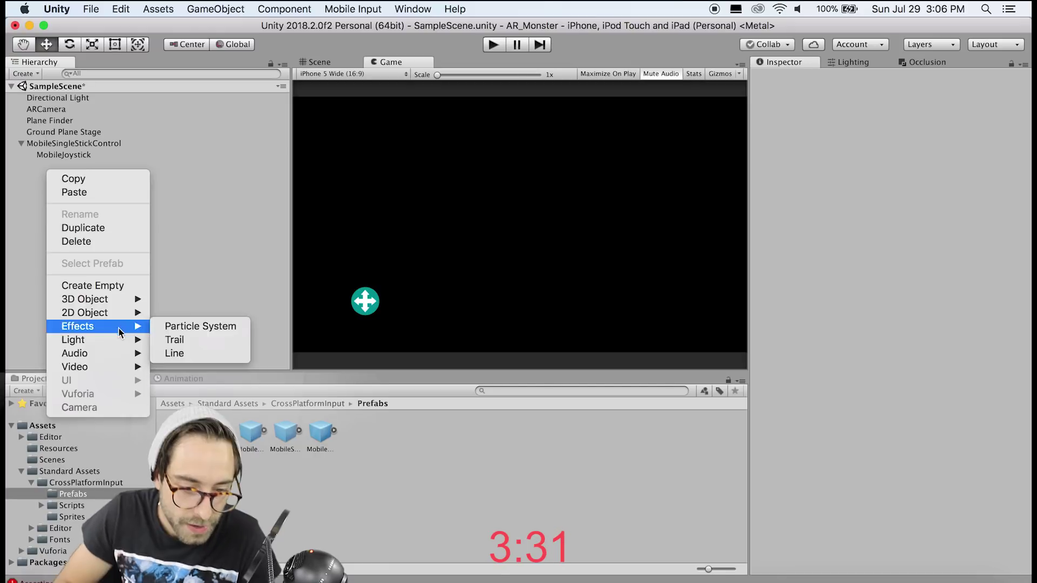
{"action": "mouse_move", "coordinate": [125, 381]}
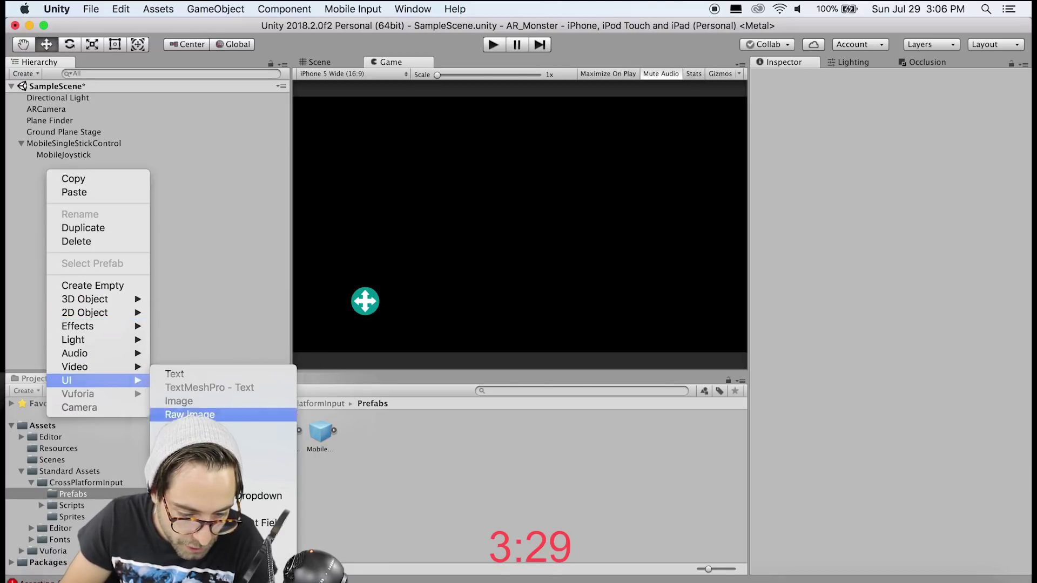
{"action": "left_click", "coordinate": [222, 565]}
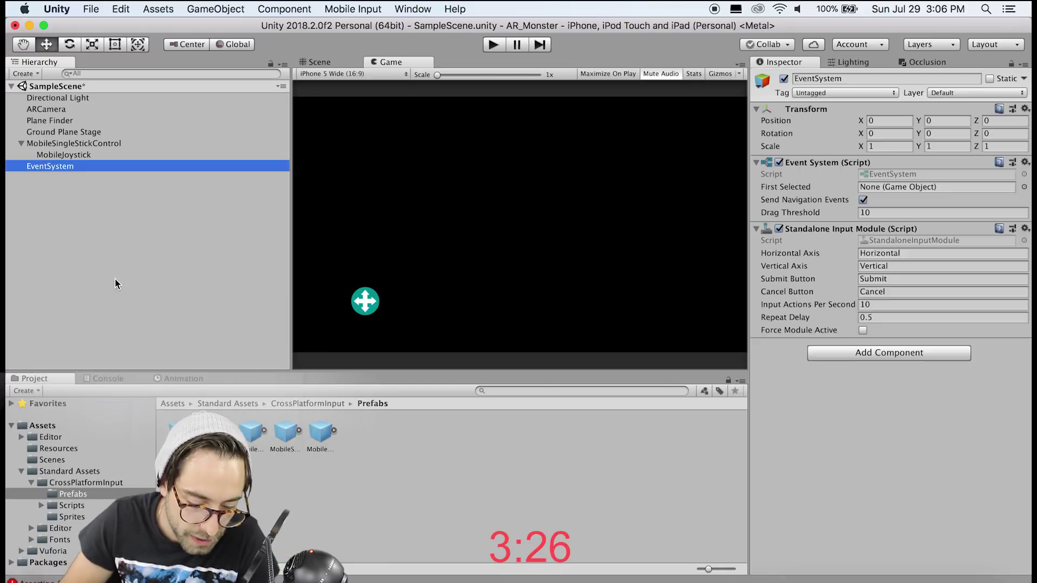
Set the MobileJoystick's Movement Range to 25
{"action": "left_click", "coordinate": [56, 155]}
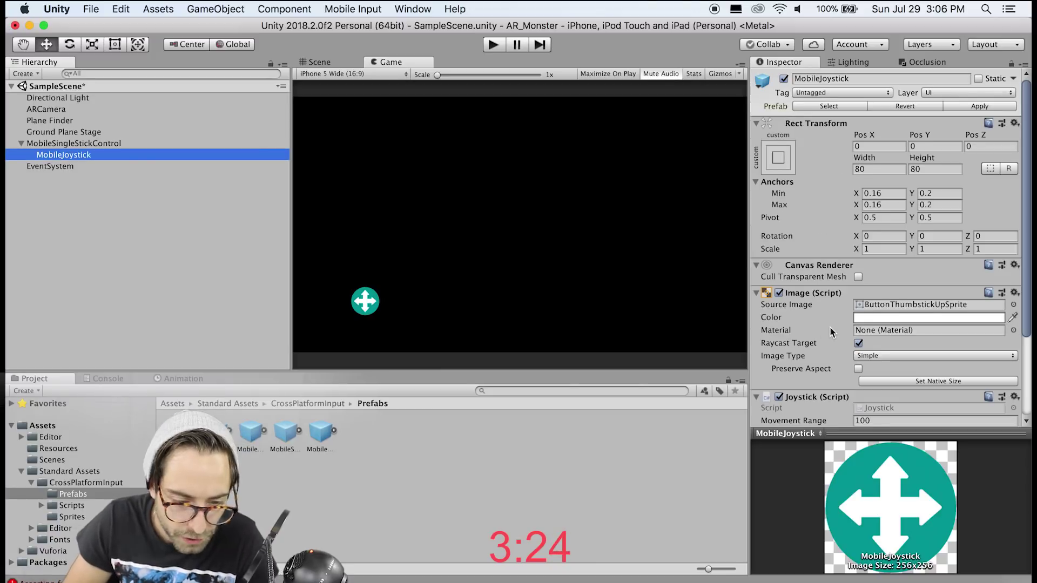
{"action": "scroll", "coordinate": [835, 332], "scroll_direction": "down", "scroll_amount": 3}
{"action": "left_click", "coordinate": [793, 352]}
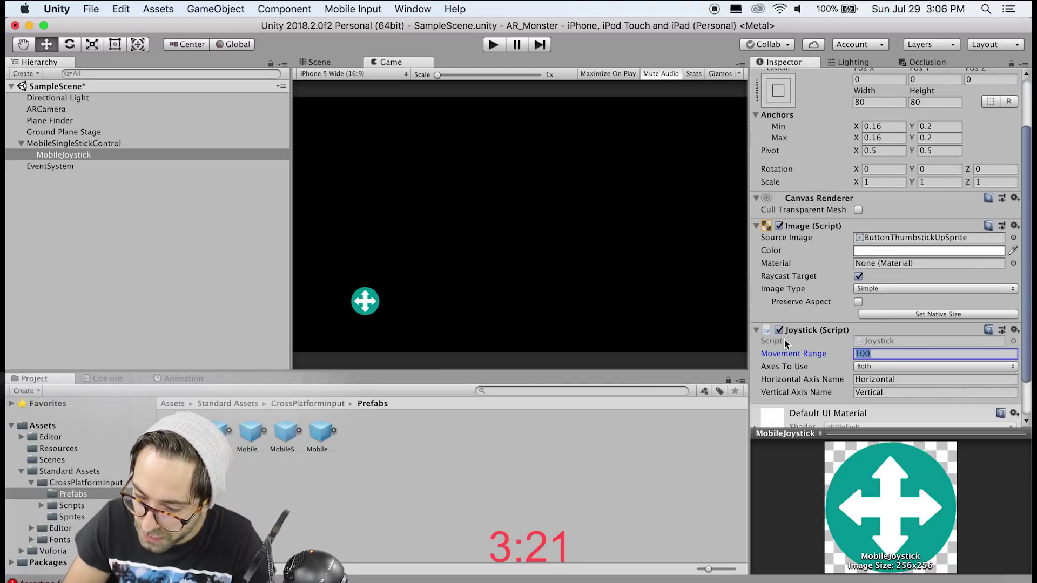
{"action": "type", "text": "25"}
Add a Canvas Scaler set to Scale With Screen Size to MobileSingleStickControl and save the scene
{"action": "left_click", "coordinate": [74, 143]}
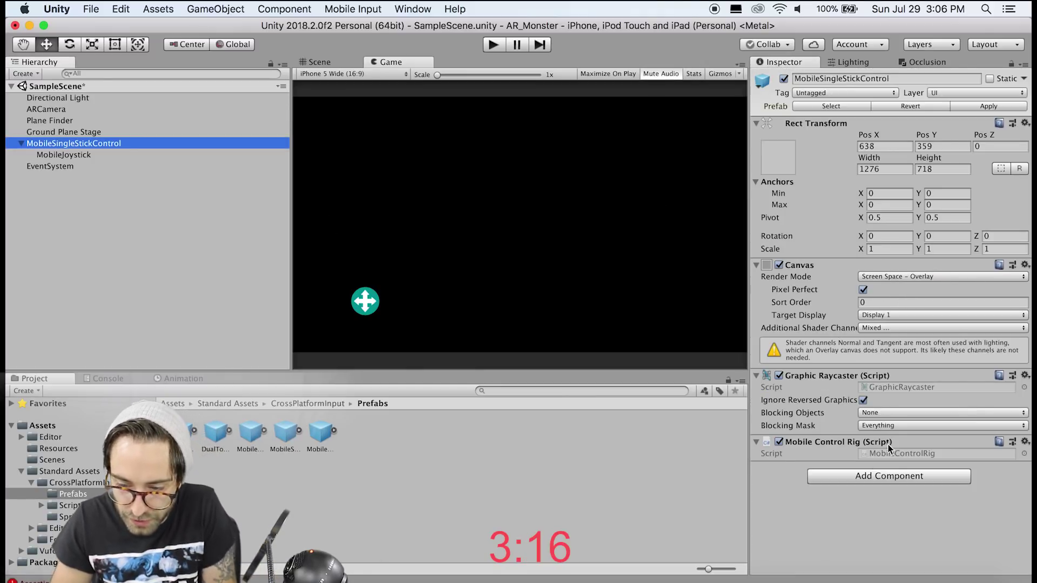
{"action": "left_click", "coordinate": [873, 473]}
{"action": "type", "text": "canvas"}
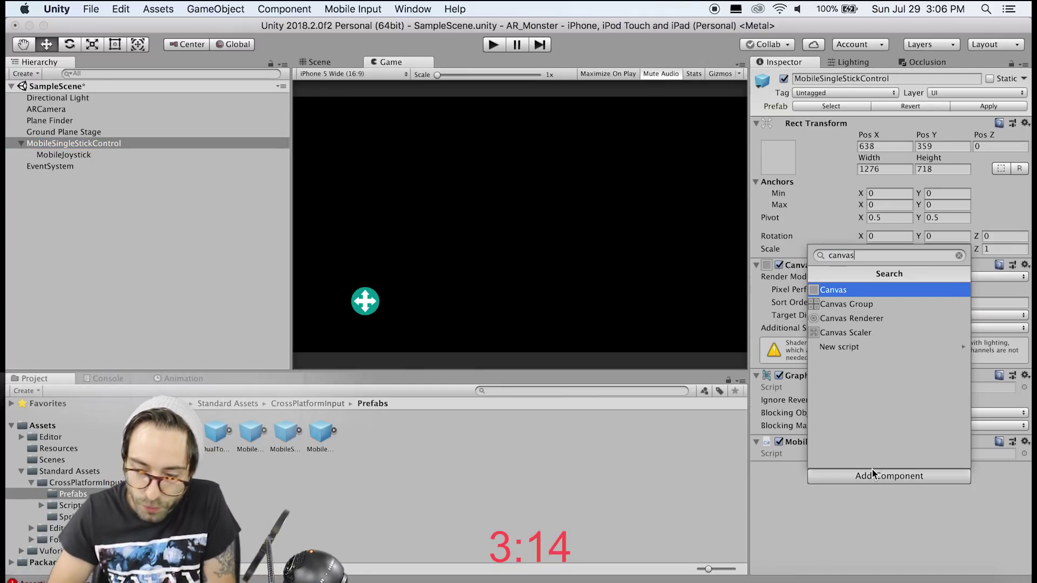
{"action": "key", "text": "Down"}
{"action": "key", "text": "Down"}
{"action": "key", "text": "Down"}
{"action": "key", "text": "Return"}
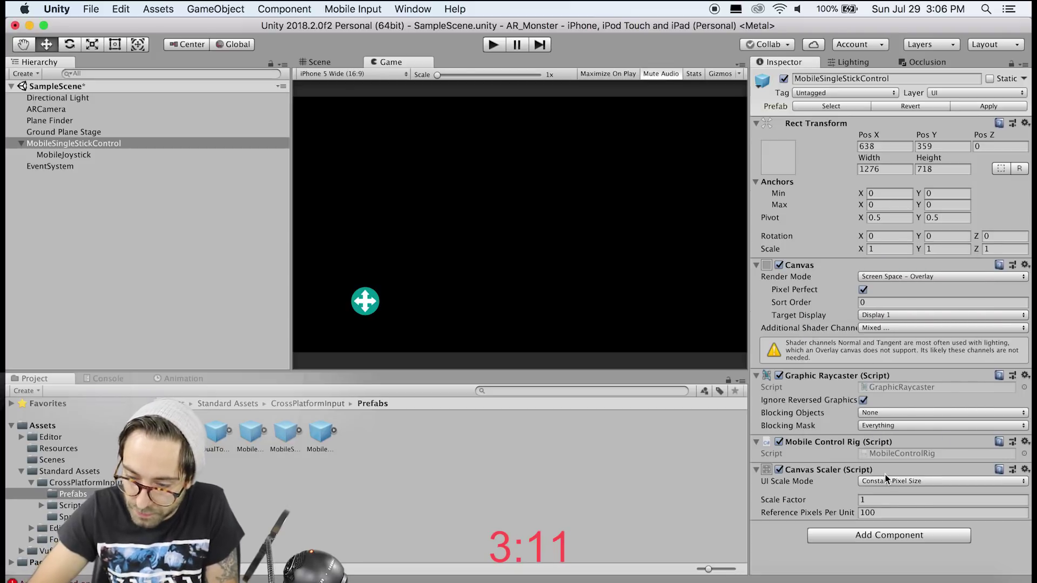
{"action": "left_click", "coordinate": [897, 479]}
{"action": "left_click", "coordinate": [897, 493]}
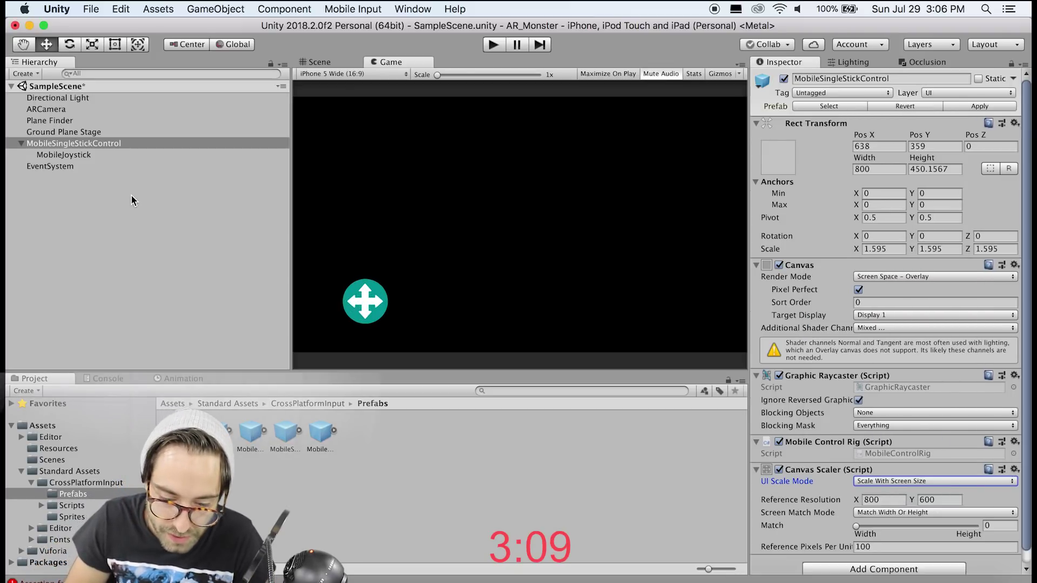
{"action": "key", "text": "super+s"}
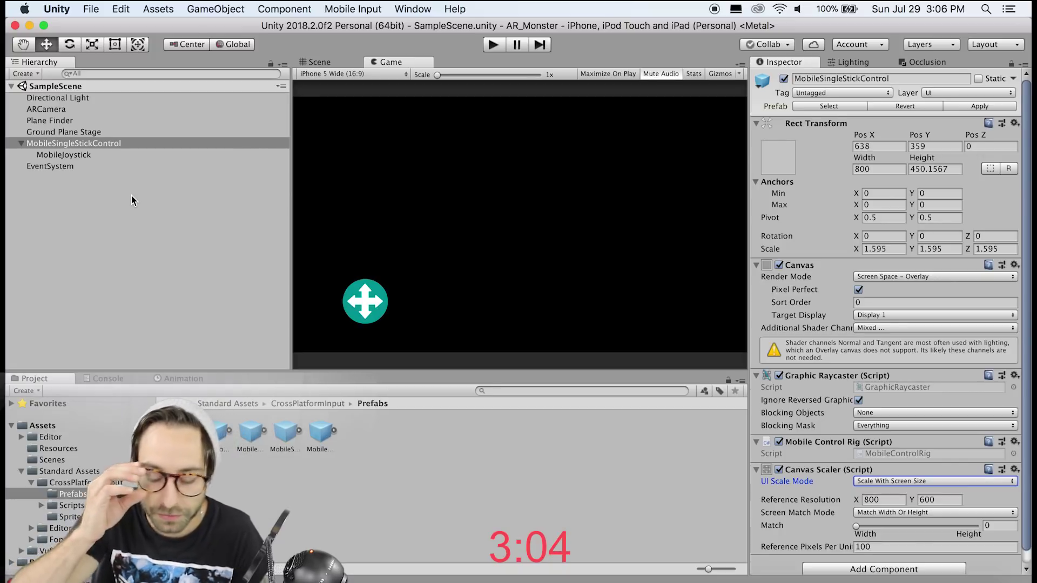
{"action": "left_click", "coordinate": [71, 132]}
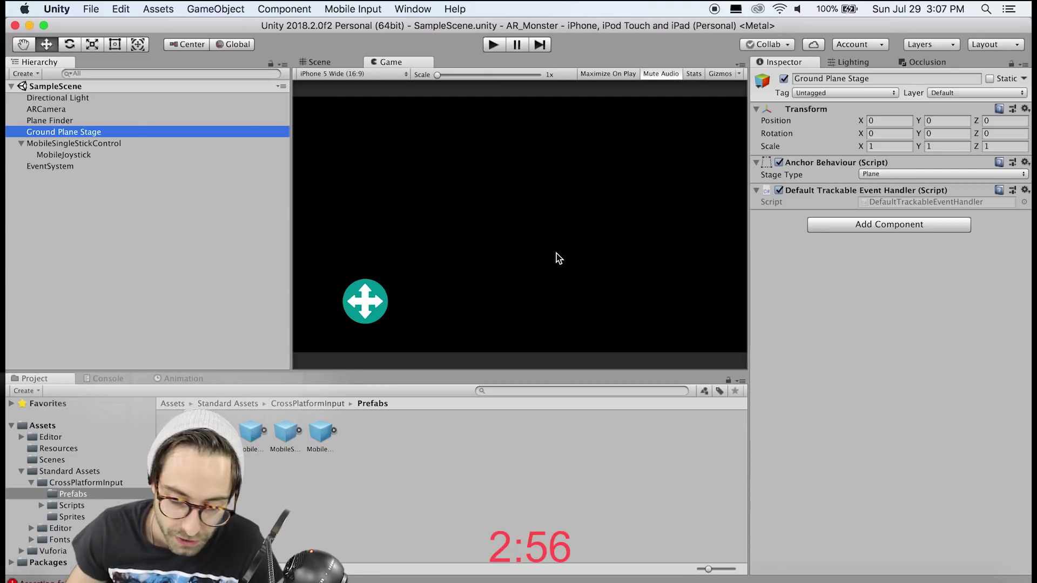
{"action": "left_click", "coordinate": [113, 120]}
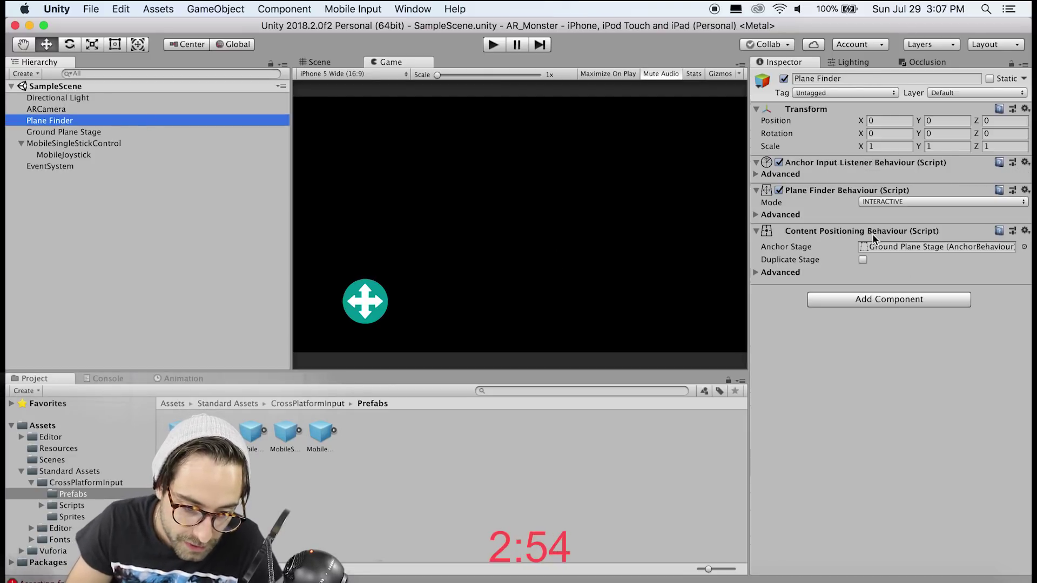
{"action": "left_click", "coordinate": [756, 273]}
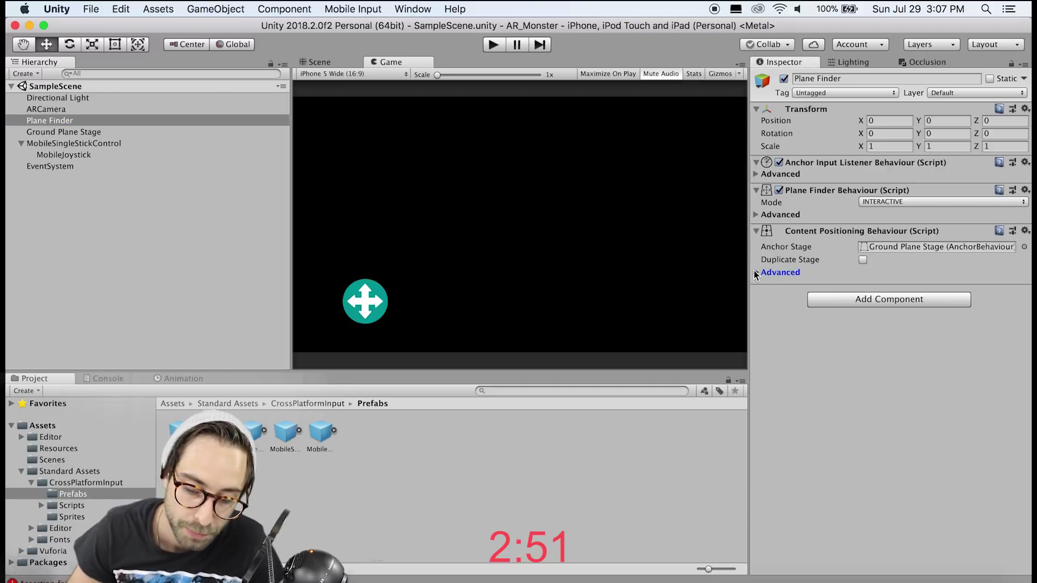
{"action": "left_click", "coordinate": [756, 272]}
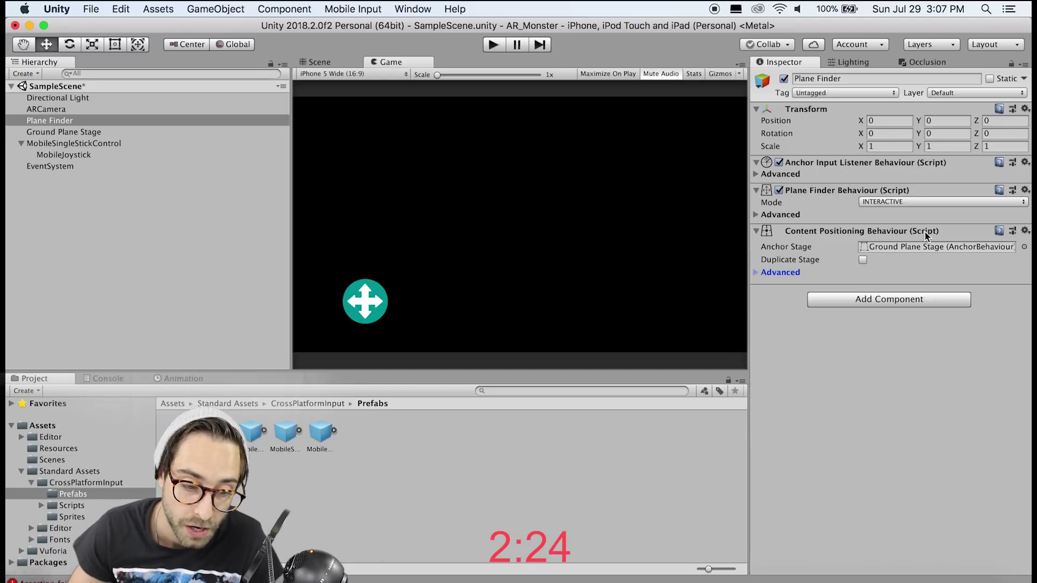
Create a UI Toggle under MobileSingleStickControl anchored to the top-right corner
{"action": "right_click", "coordinate": [95, 143]}
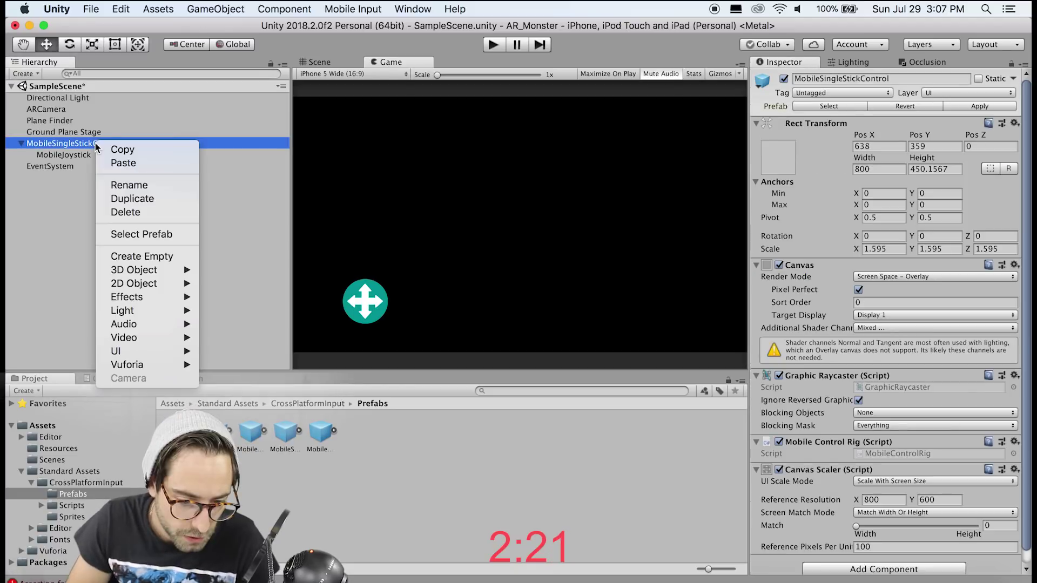
{"action": "mouse_move", "coordinate": [178, 351]}
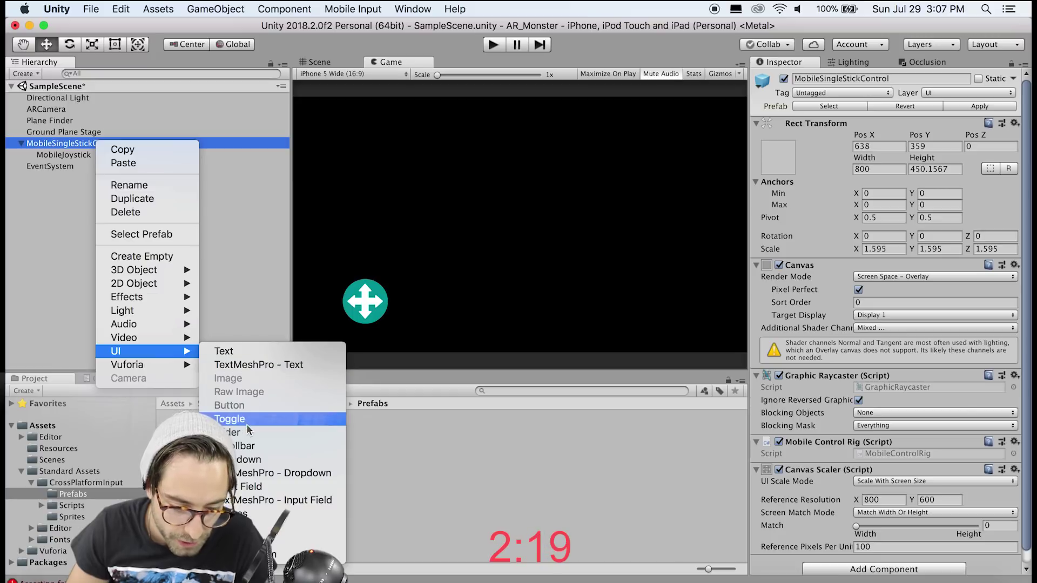
{"action": "left_click", "coordinate": [230, 420]}
{"action": "left_click", "coordinate": [778, 144]}
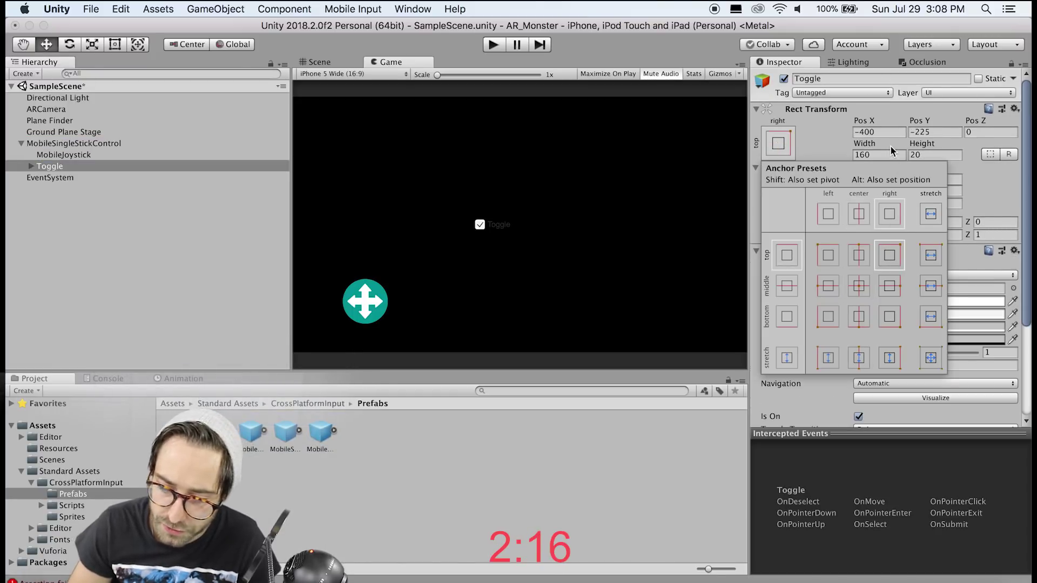
{"action": "left_click", "coordinate": [884, 254]}
{"action": "left_click_drag", "start_coordinate": [868, 121], "coordinate": [894, 122]}
{"action": "scroll", "coordinate": [886, 243], "scroll_direction": "down", "scroll_amount": 5}
Make the Toggle's On Value Changed call GameObject.SetActive on Plane Finder, then save
{"action": "left_click", "coordinate": [59, 120]}
{"action": "left_click_drag", "start_coordinate": [59, 120], "coordinate": [798, 368]}
{"action": "left_click", "coordinate": [867, 355]}
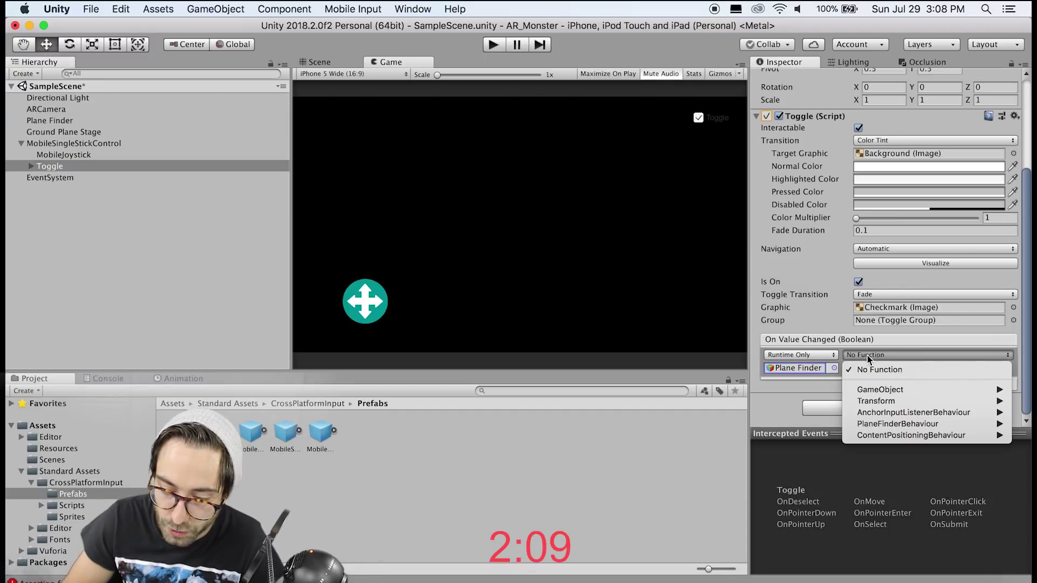
{"action": "mouse_move", "coordinate": [885, 436]}
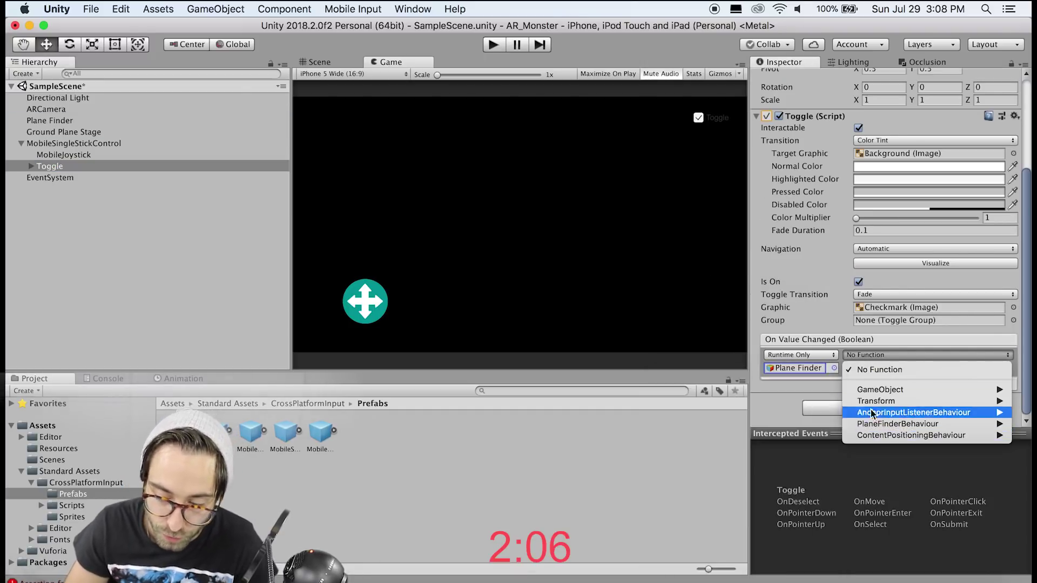
{"action": "mouse_move", "coordinate": [885, 390]}
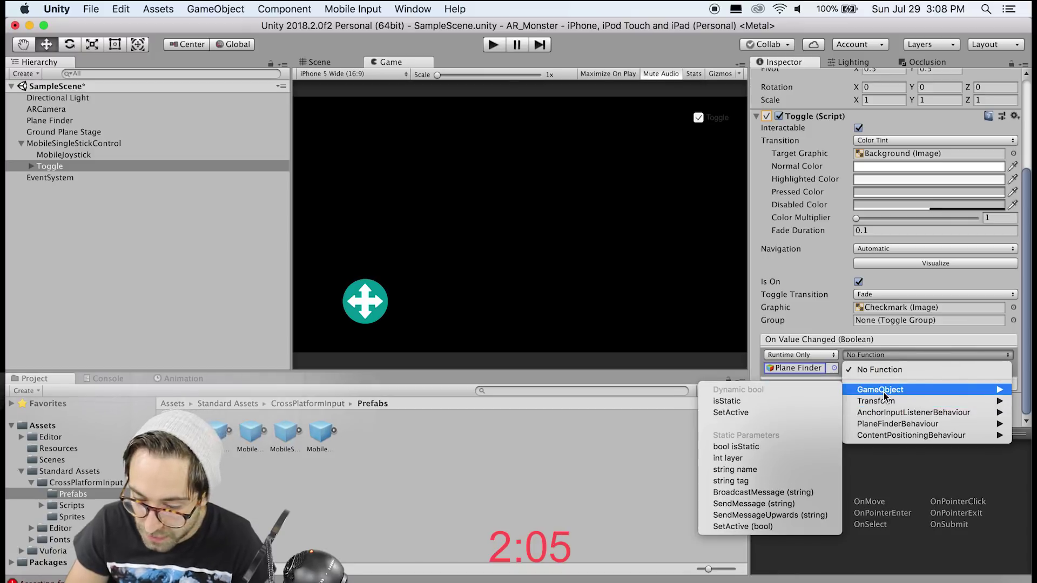
{"action": "left_click", "coordinate": [740, 413]}
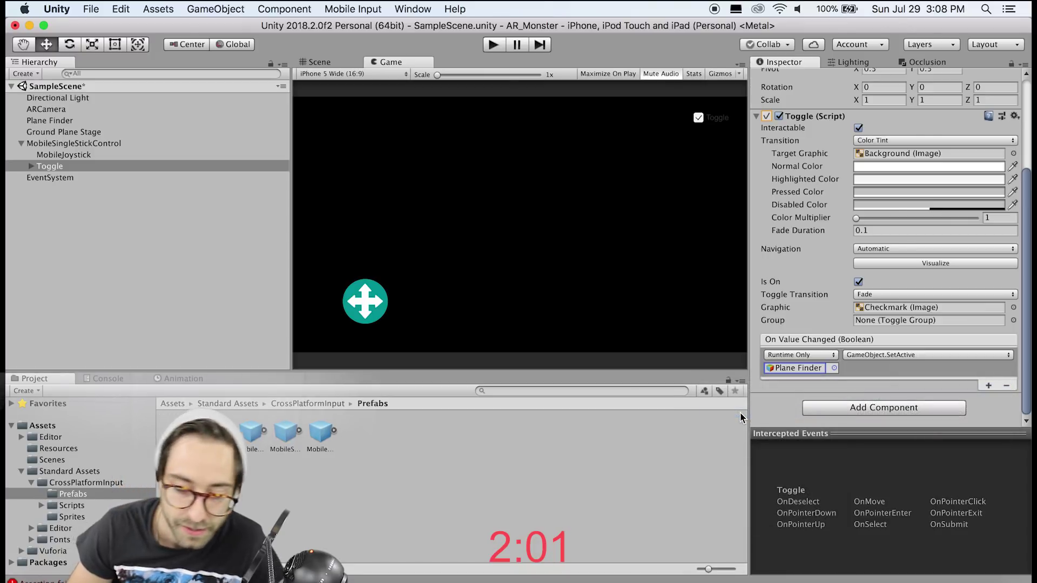
{"action": "key", "text": "super+s"}
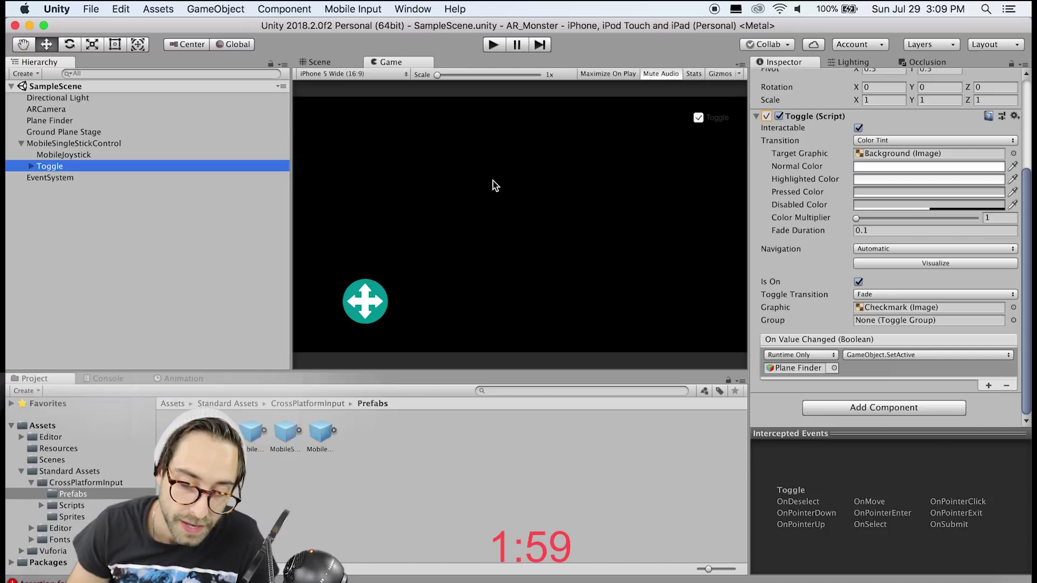
Add an On Content Placed entry on Plane Finder setting Toggle.isOn to false, and save
{"action": "left_click", "coordinate": [59, 122]}
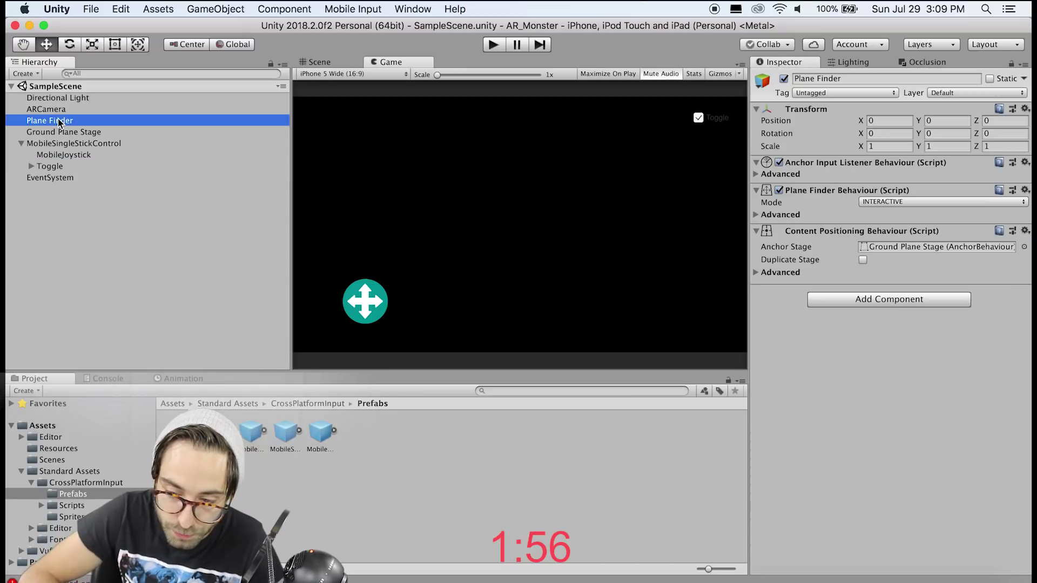
{"action": "left_click", "coordinate": [756, 272]}
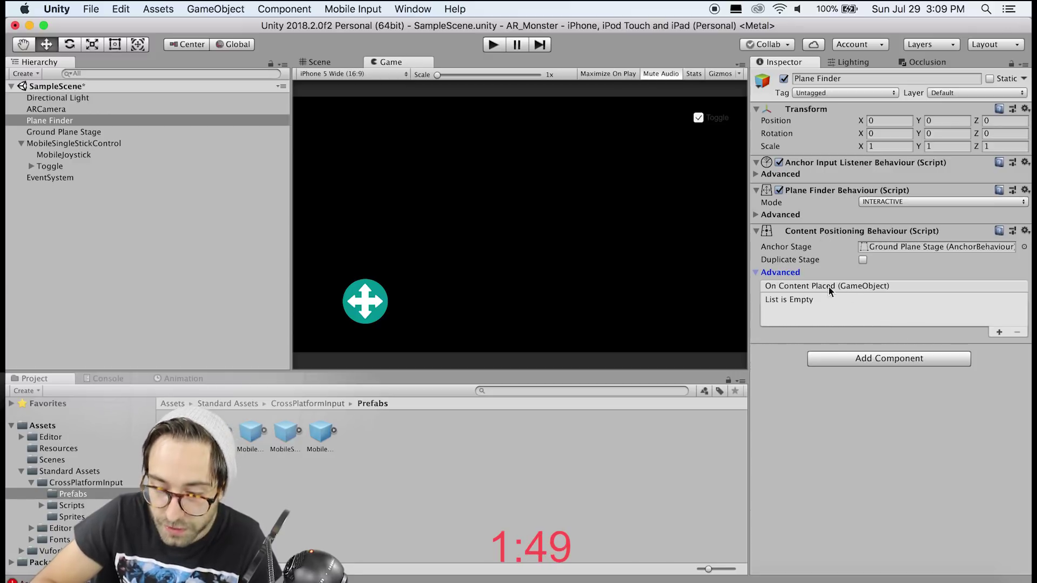
{"action": "left_click", "coordinate": [998, 332]}
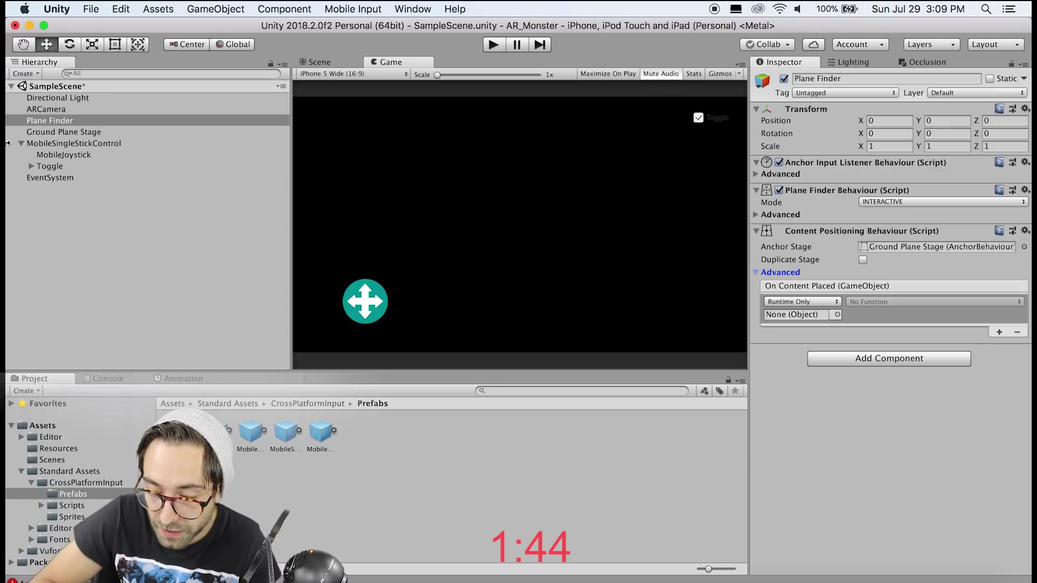
{"action": "left_click_drag", "start_coordinate": [54, 168], "coordinate": [794, 314]}
{"action": "left_click", "coordinate": [881, 302]}
{"action": "mouse_move", "coordinate": [872, 359]}
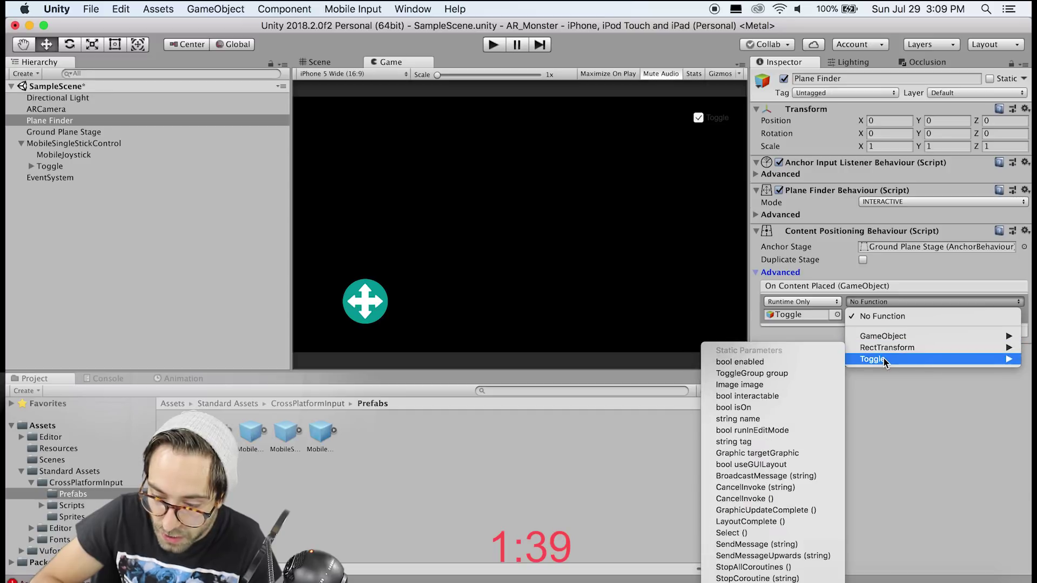
{"action": "left_click", "coordinate": [741, 408]}
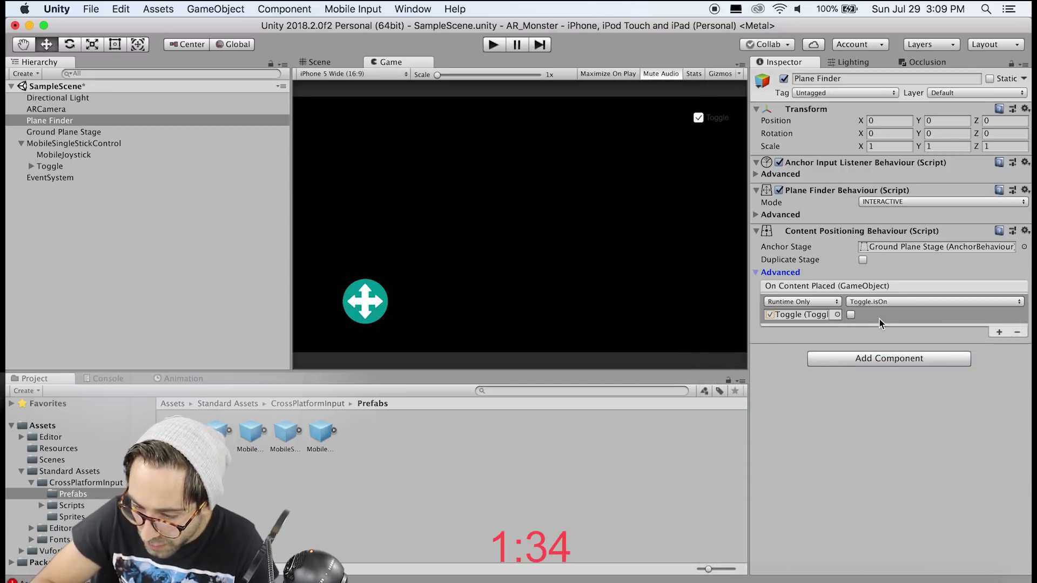
{"action": "left_click", "coordinate": [169, 254]}
{"action": "key", "text": "super+s"}
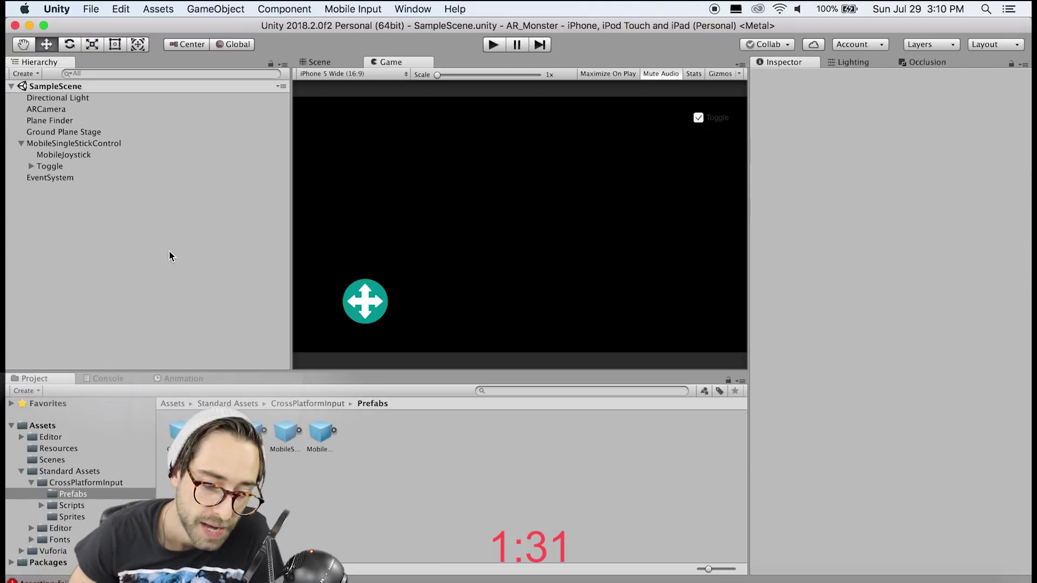
Search the Asset Store for 'character monster' and open the Character Monster 1 page
{"action": "left_click", "coordinate": [414, 9]}
{"action": "mouse_move", "coordinate": [466, 167]}
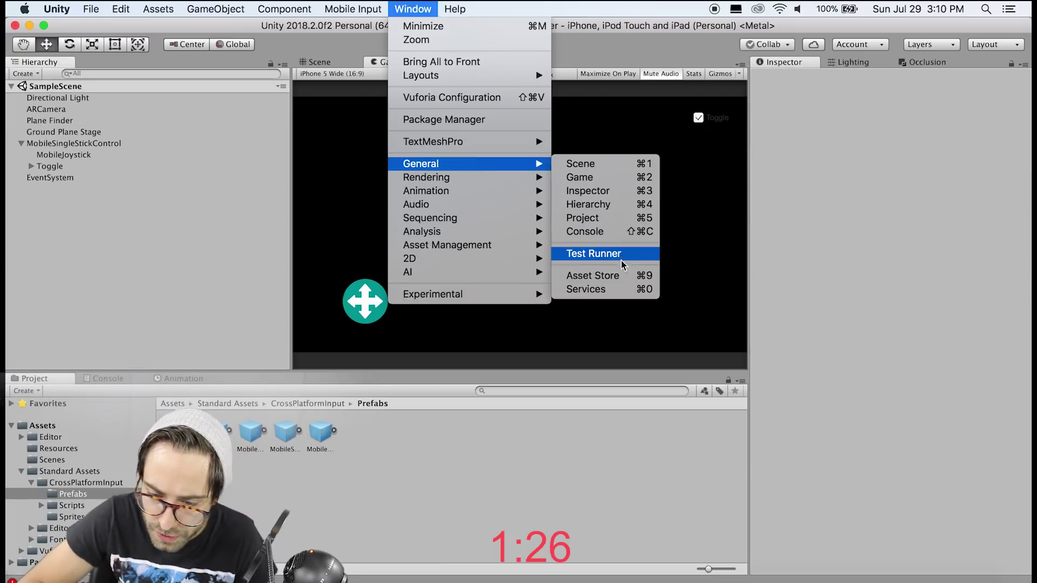
{"action": "left_click", "coordinate": [620, 274]}
{"action": "left_click", "coordinate": [405, 108]}
{"action": "type", "text": "character monster"}
{"action": "key", "text": "Return"}
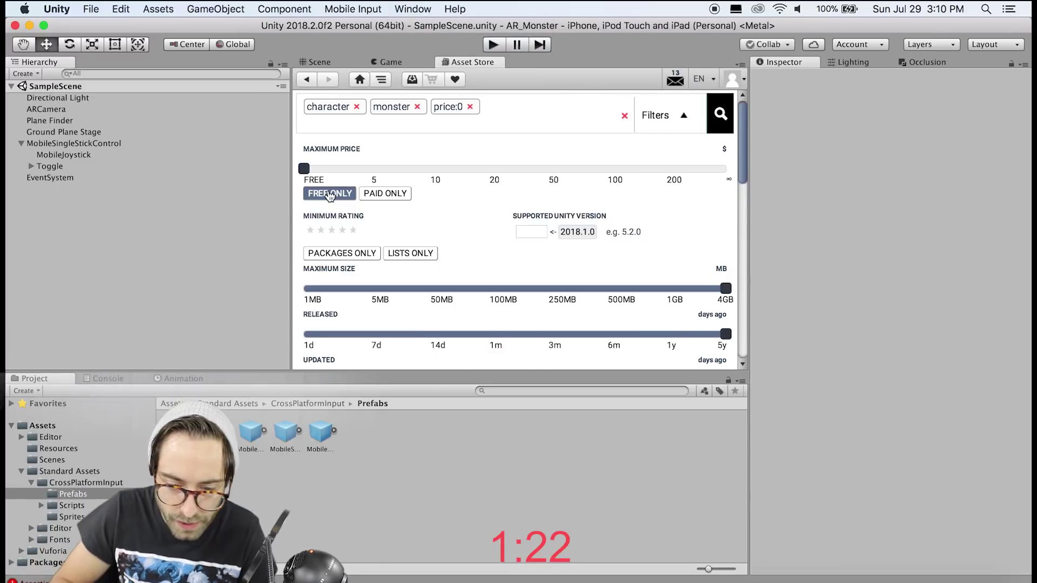
{"action": "scroll", "coordinate": [496, 261], "scroll_direction": "down", "scroll_amount": 10}
{"action": "scroll", "coordinate": [496, 268], "scroll_direction": "down", "scroll_amount": 2}
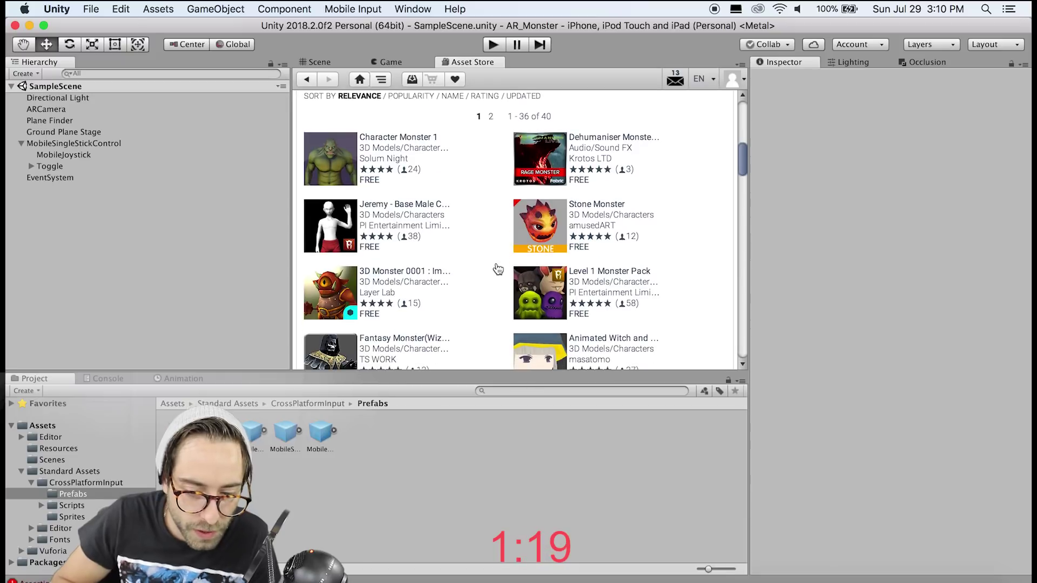
{"action": "left_click", "coordinate": [397, 138]}
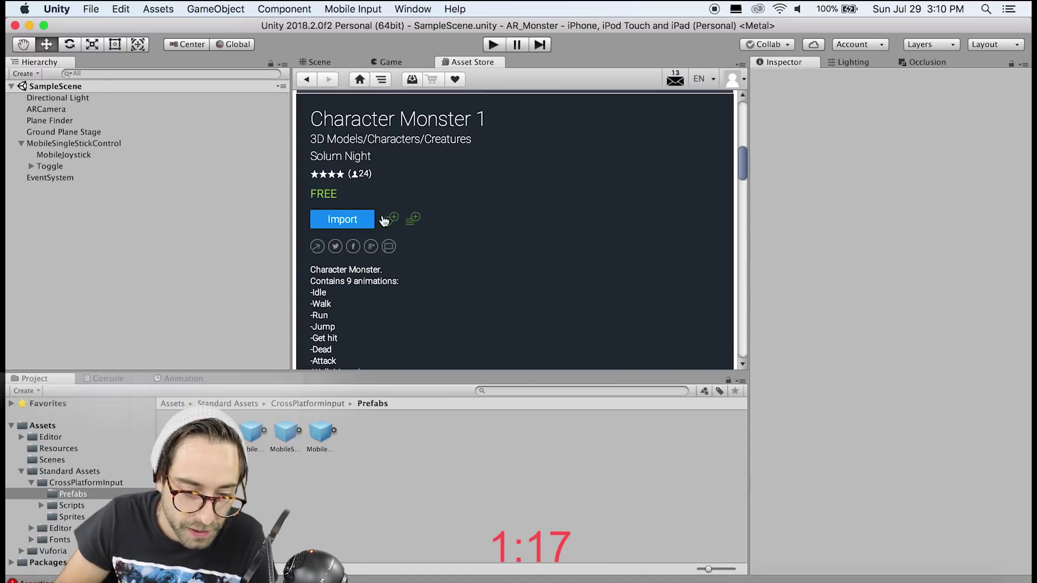
Import Character Monster 1 and expand the Character_Monster folder to its Prefab folder
{"action": "left_click", "coordinate": [21, 483]}
{"action": "left_click", "coordinate": [56, 436]}
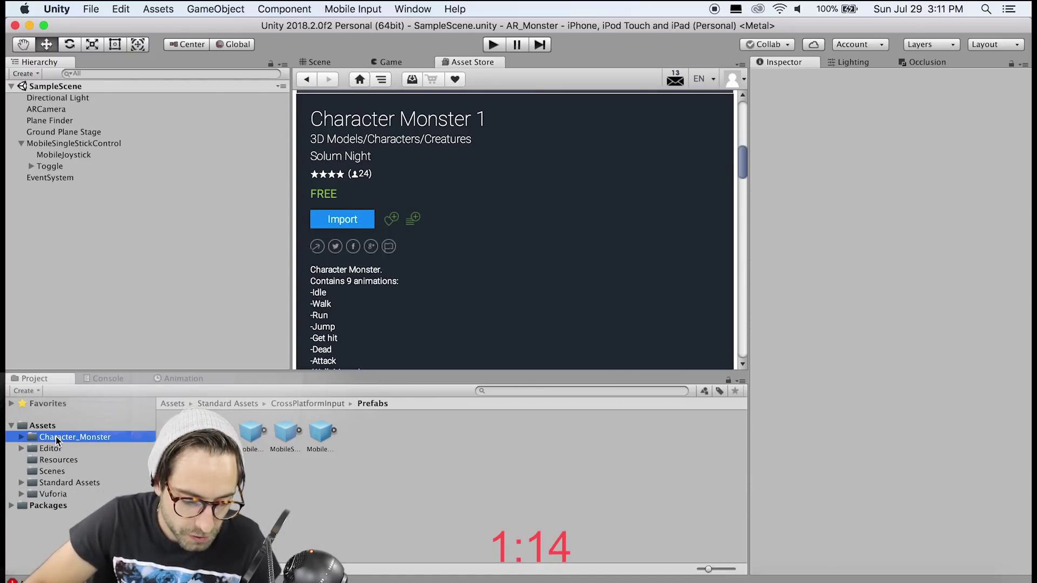
{"action": "left_click", "coordinate": [22, 437]}
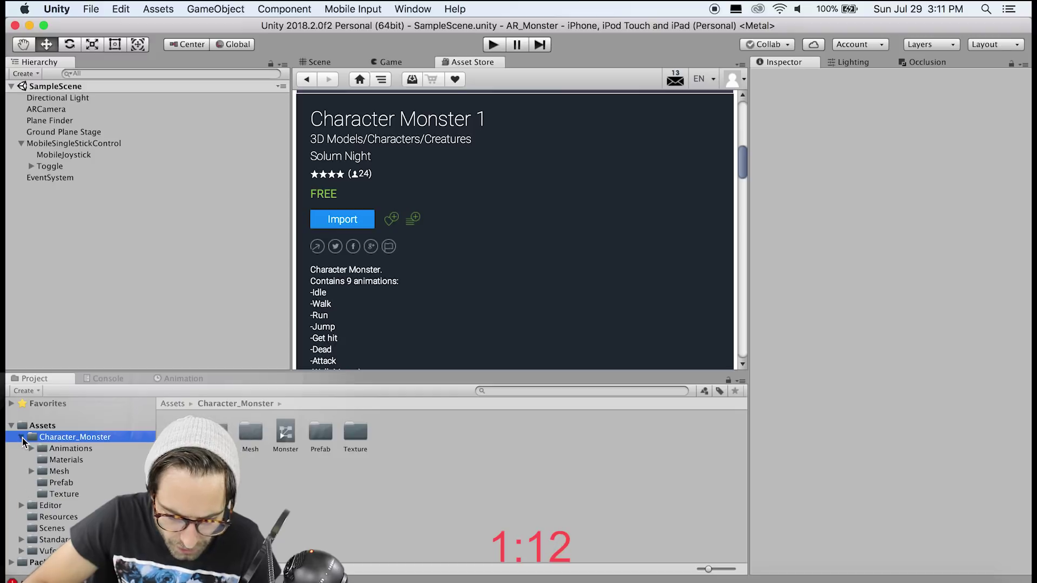
{"action": "left_click", "coordinate": [311, 432]}
Drag the Monster prefab from the Prefab folder under Ground Plane Stage in the Hierarchy
{"action": "double_click", "coordinate": [314, 434]}
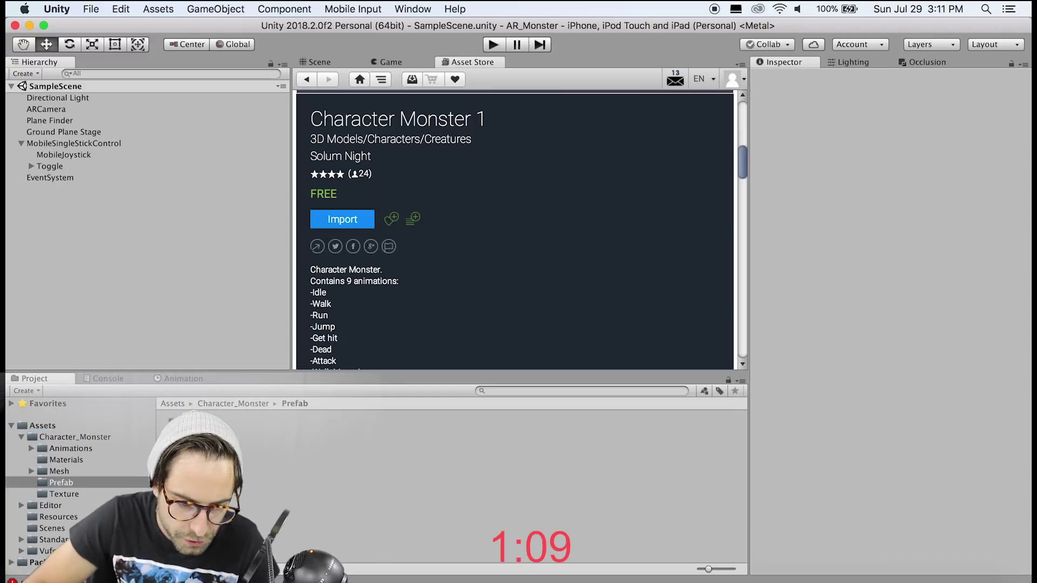
{"action": "left_click_drag", "start_coordinate": [173, 424], "coordinate": [53, 139]}
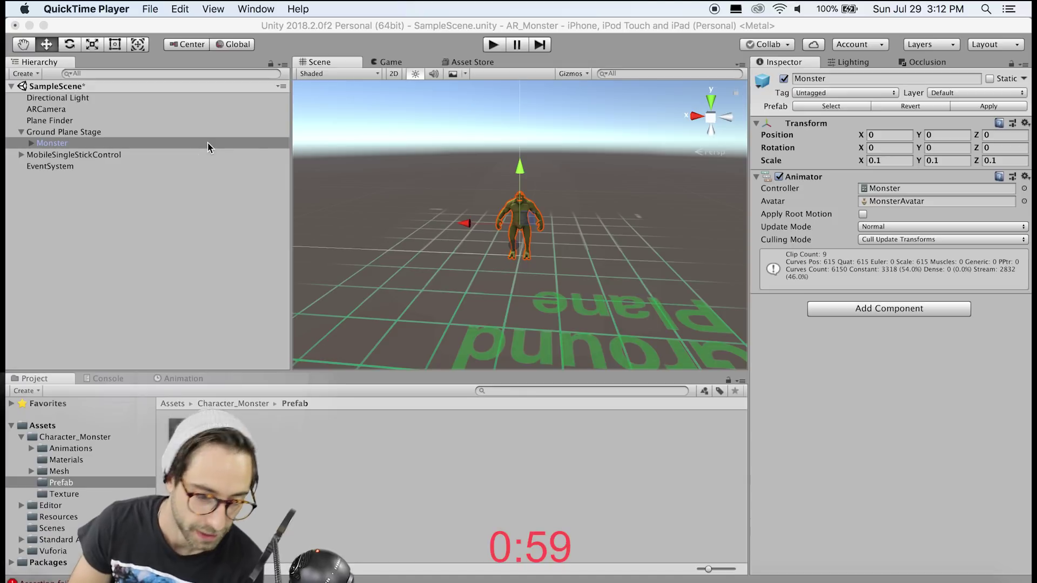
{"action": "left_click", "coordinate": [355, 41]}
{"action": "left_click", "coordinate": [413, 8]}
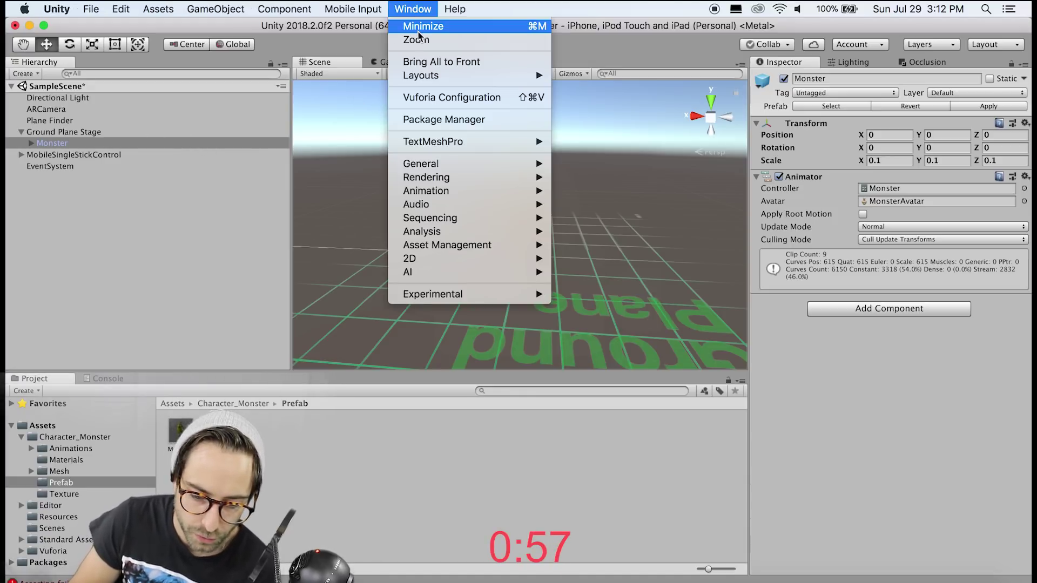
Open the Monster controller in the Animator and delete its existing animation states
{"action": "mouse_move", "coordinate": [446, 198]}
{"action": "left_click", "coordinate": [570, 205]}
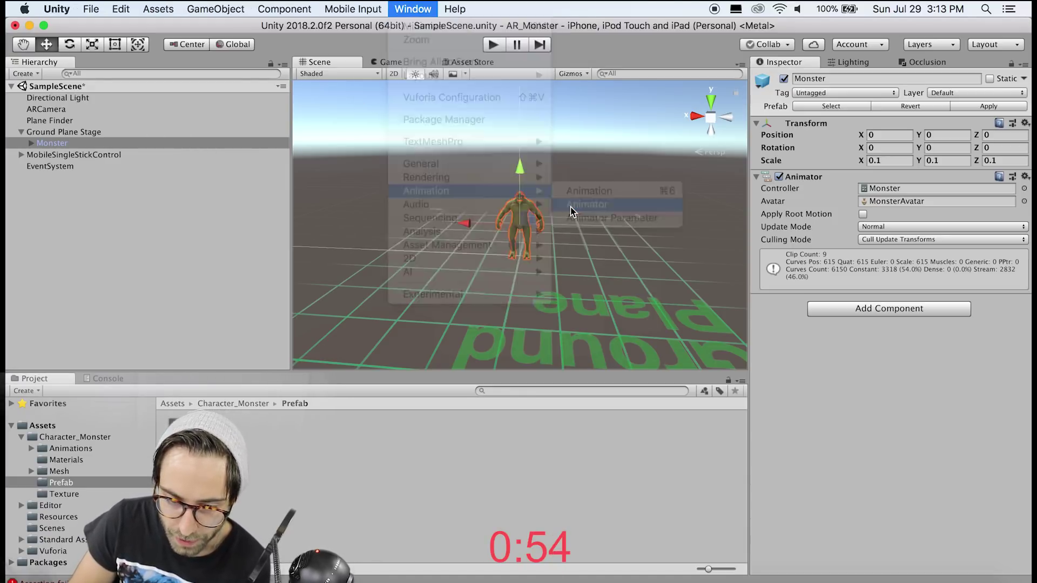
{"action": "scroll", "coordinate": [570, 187], "scroll_direction": "down", "scroll_amount": 5}
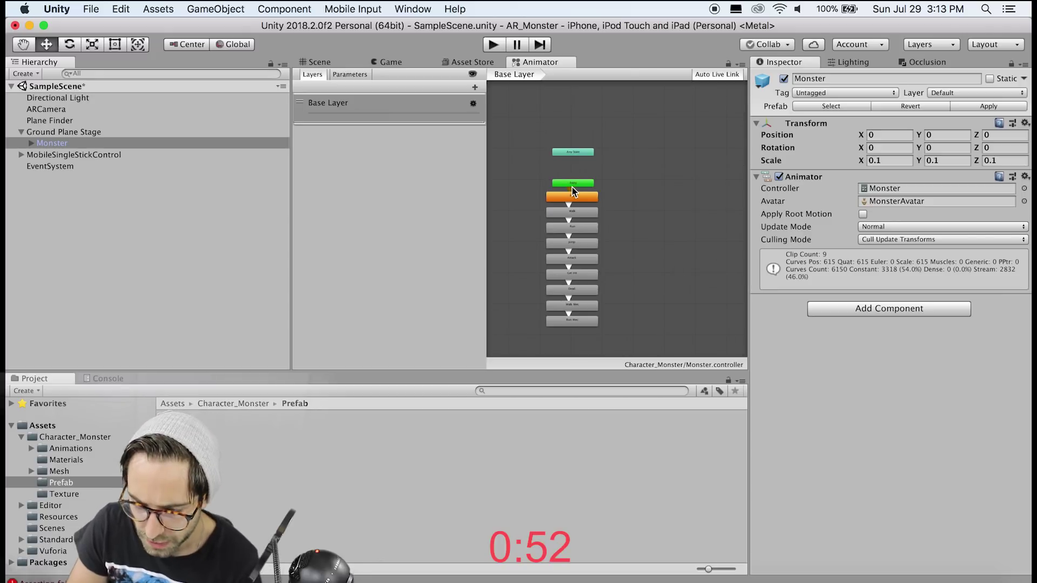
{"action": "left_click", "coordinate": [894, 189]}
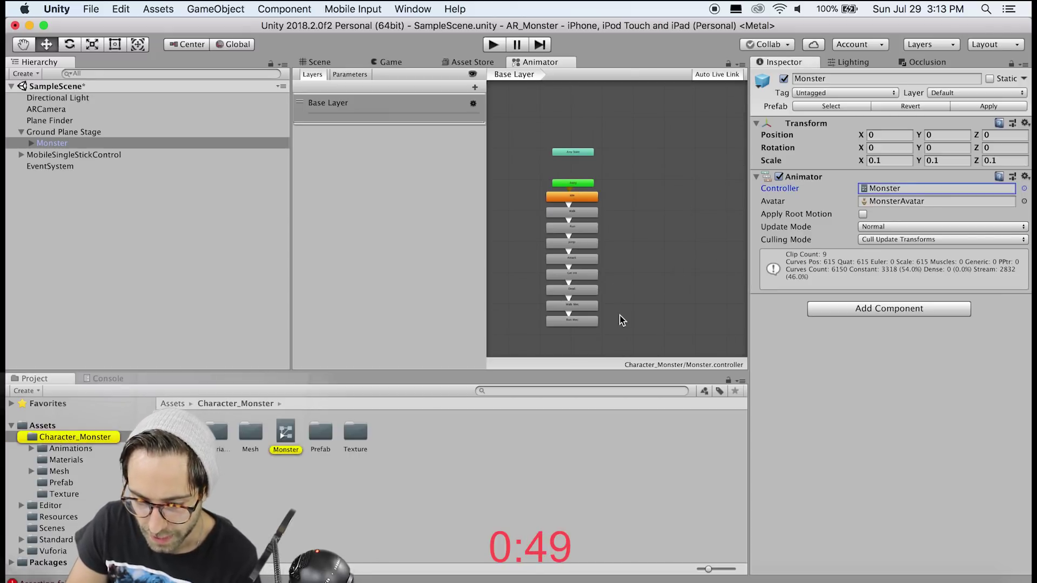
{"action": "left_click_drag", "start_coordinate": [607, 336], "coordinate": [530, 197]}
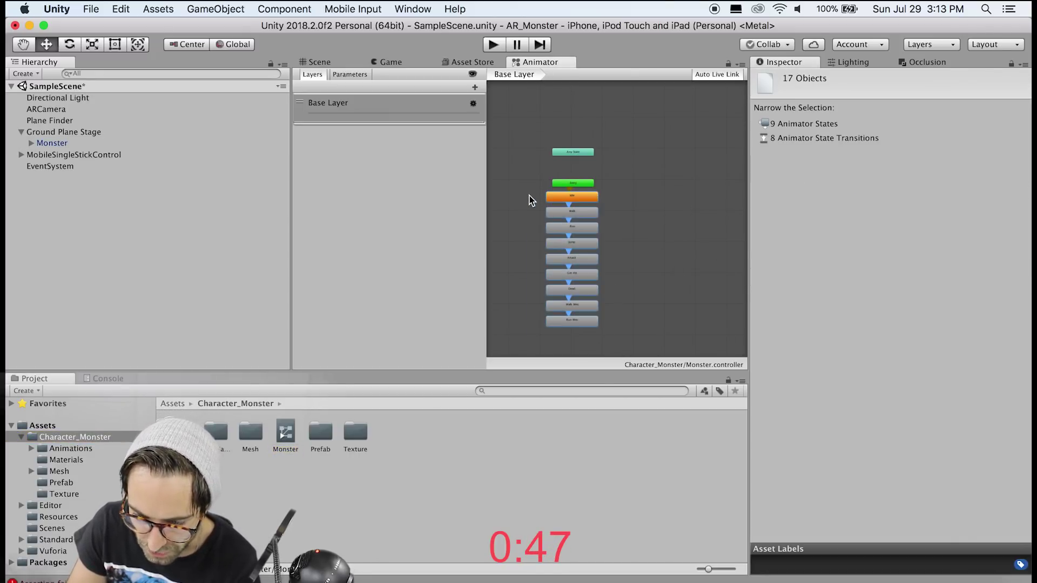
{"action": "key", "text": "Delete"}
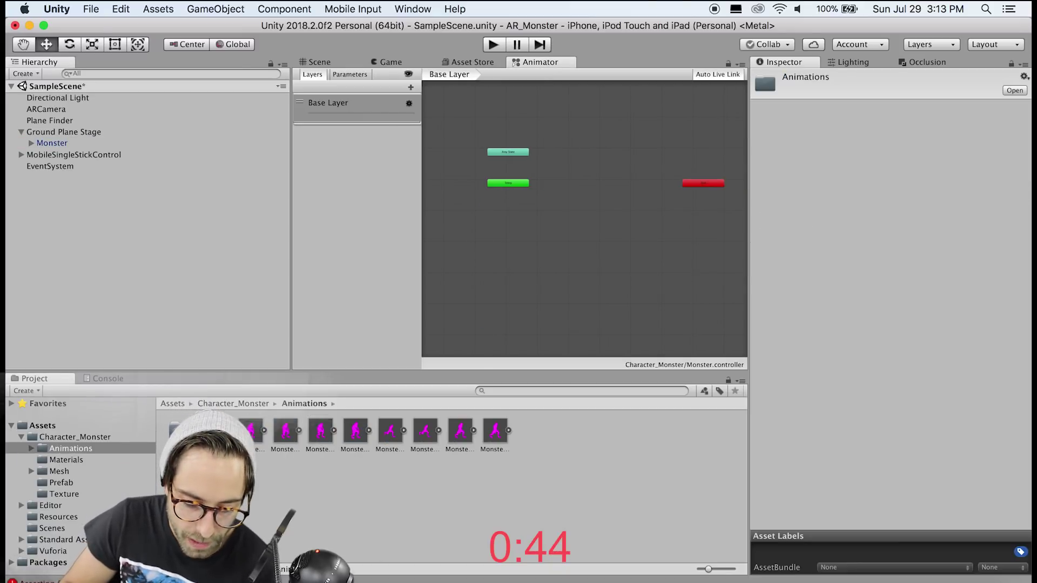
Add the Monster Idle and Walk clips as new states and show the Parameters list
{"action": "left_click", "coordinate": [181, 430]}
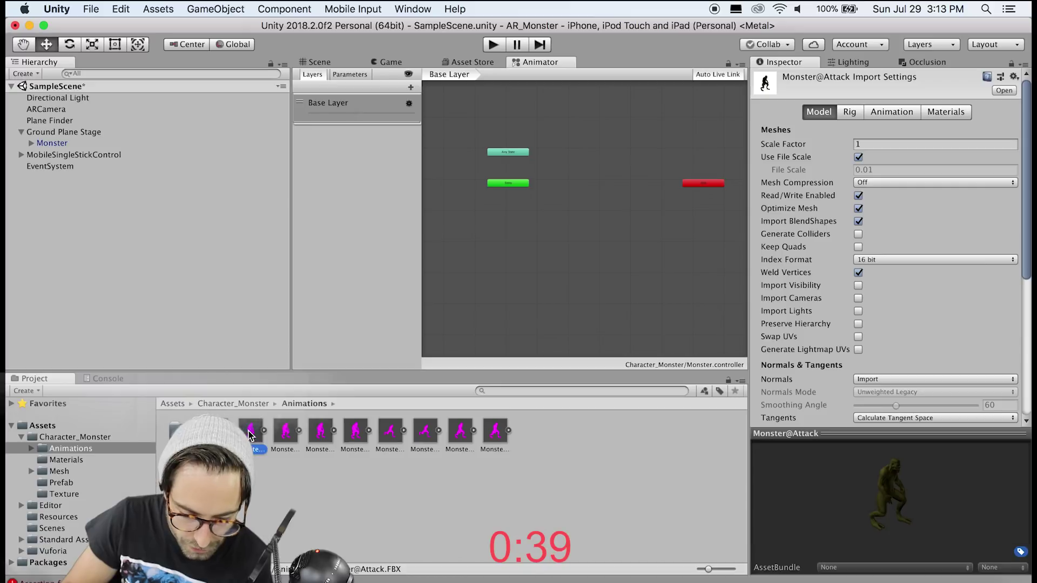
{"action": "key", "text": "Right"}
{"action": "key", "text": "Right"}
{"action": "key", "text": "Right"}
{"action": "key", "text": "Right"}
{"action": "left_click_drag", "start_coordinate": [250, 435], "coordinate": [512, 208]}
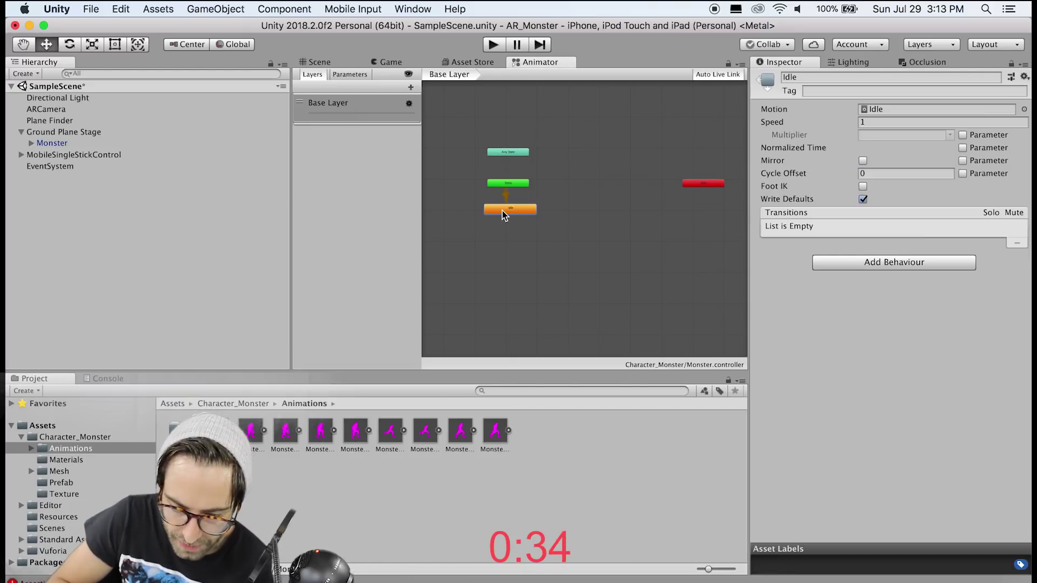
{"action": "left_click", "coordinate": [459, 431]}
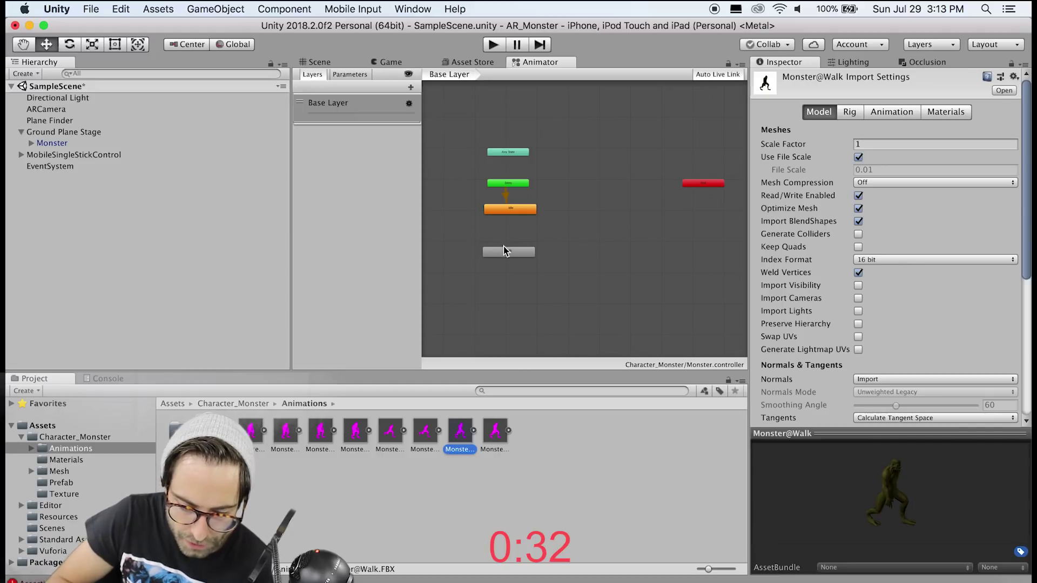
{"action": "left_click_drag", "start_coordinate": [504, 247], "coordinate": [508, 239]}
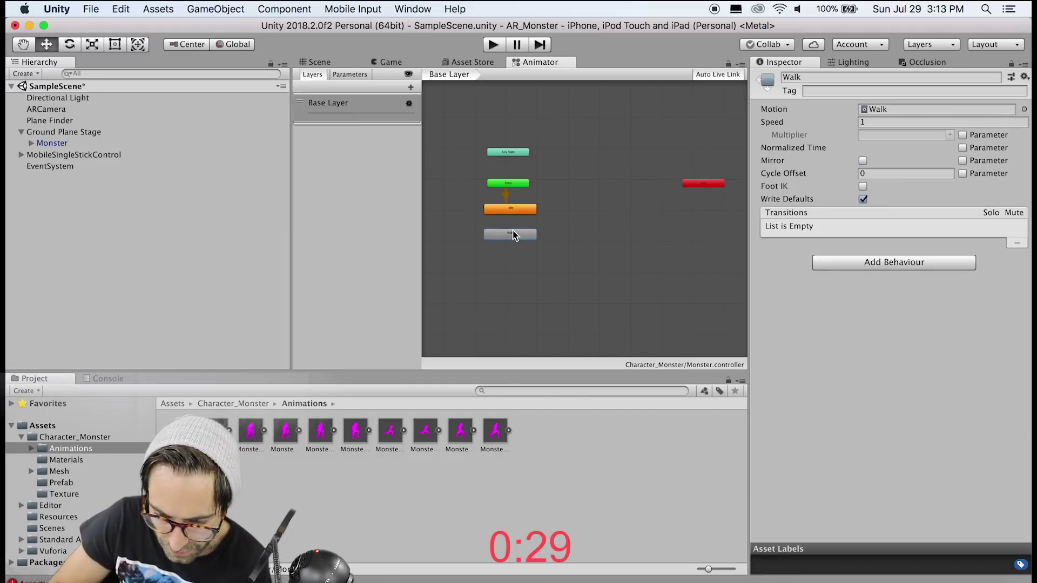
{"action": "left_click", "coordinate": [350, 74]}
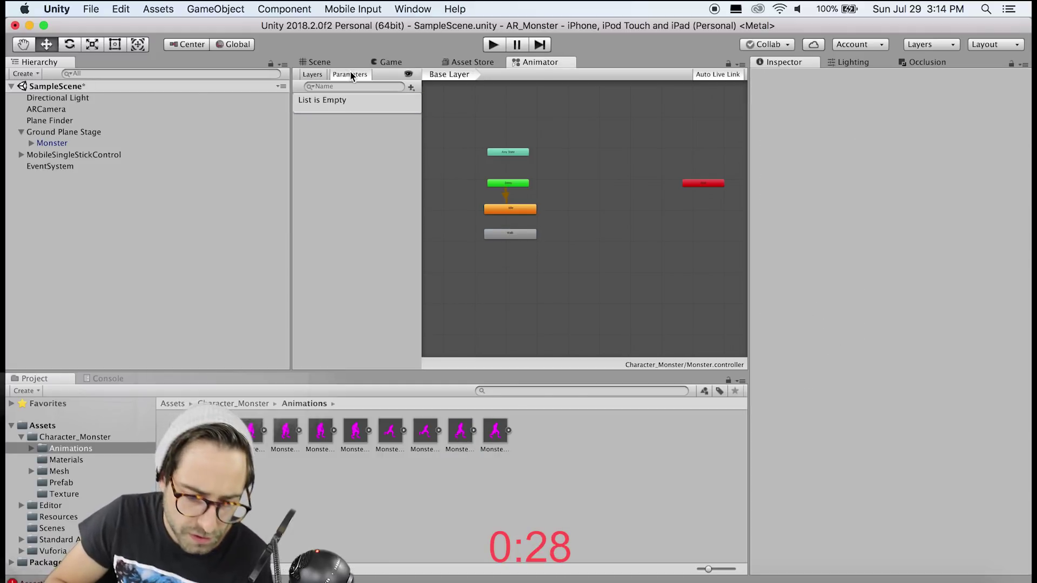
Add two trigger parameters named 'idle' and 'walk' to the Animator
{"action": "left_click", "coordinate": [411, 87]}
{"action": "left_click", "coordinate": [437, 136]}
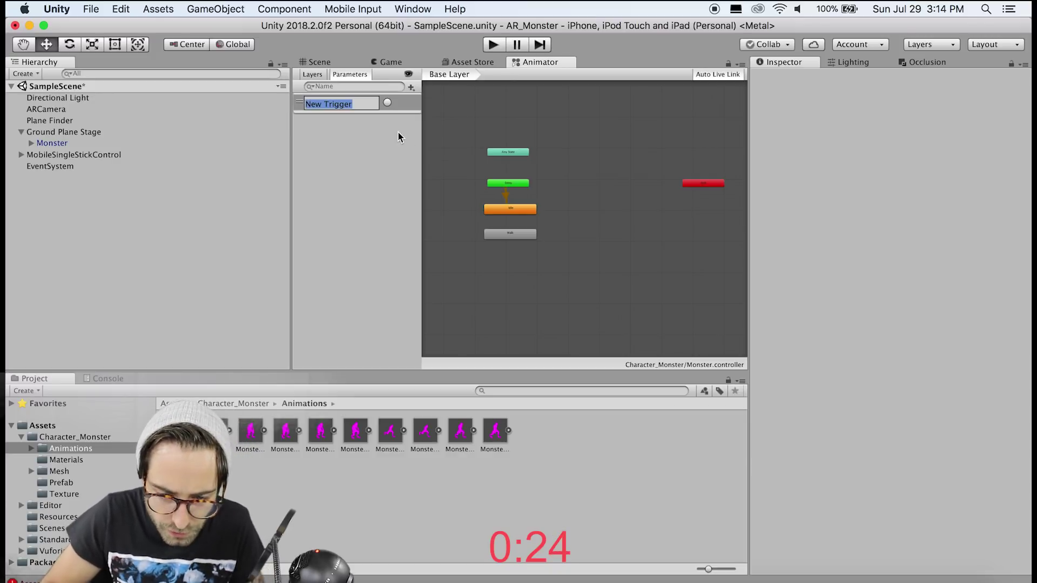
{"action": "type", "text": "idle"}
{"action": "key", "text": "Return"}
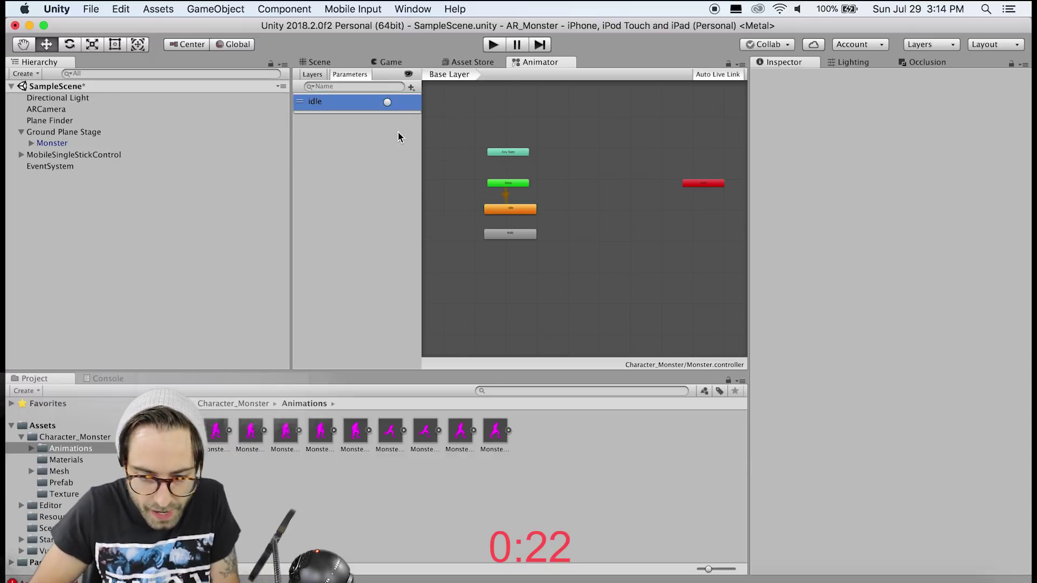
{"action": "left_click", "coordinate": [411, 87]}
{"action": "left_click", "coordinate": [433, 136]}
{"action": "type", "text": "walk"}
{"action": "key", "text": "Return"}
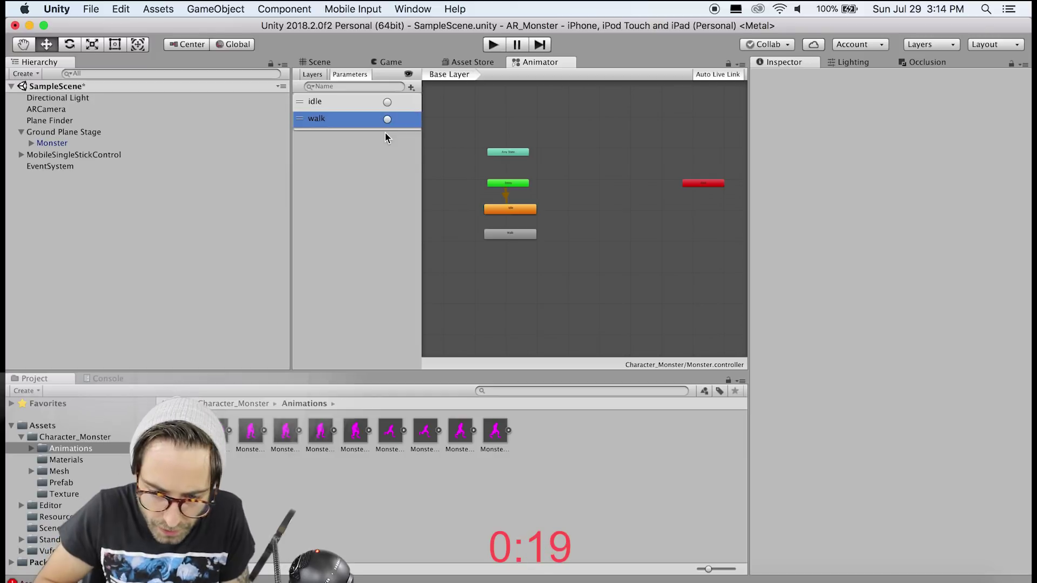
Make transitions from Idle to Walk and from Walk back to Idle
{"action": "left_click", "coordinate": [501, 208]}
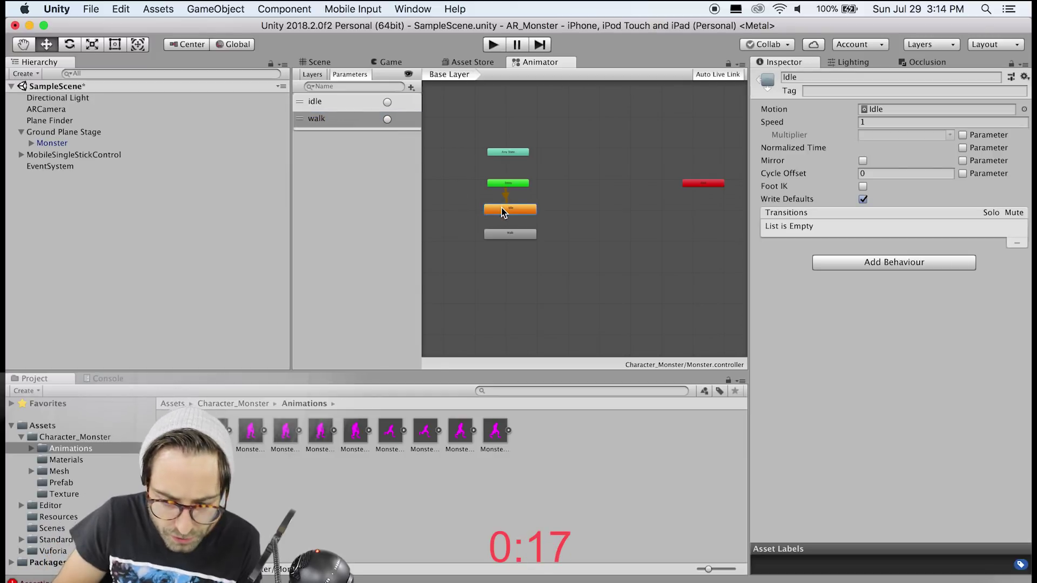
{"action": "right_click", "coordinate": [501, 209]}
{"action": "left_click", "coordinate": [528, 213]}
{"action": "left_click", "coordinate": [508, 236]}
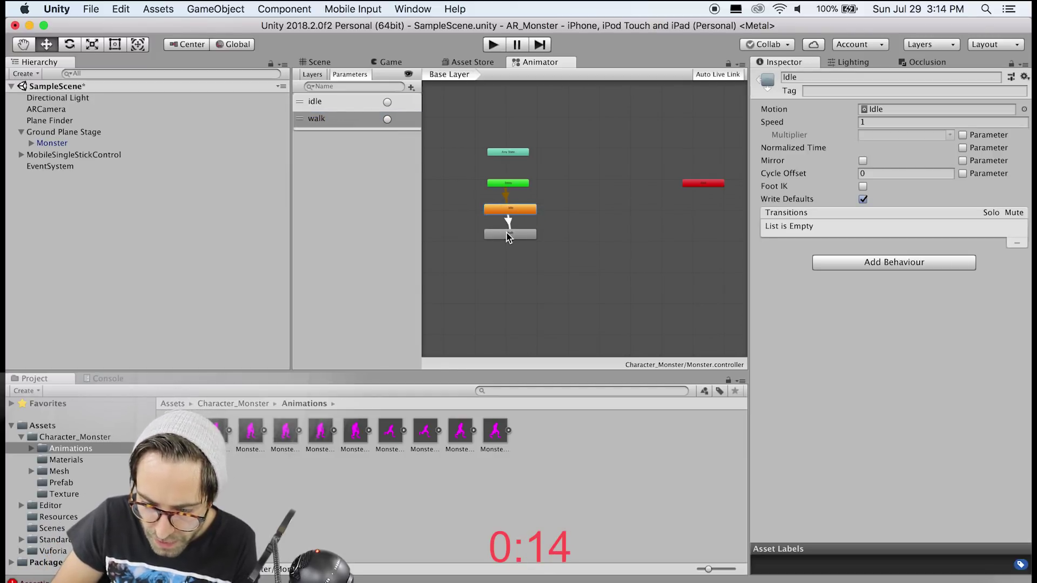
{"action": "left_click", "coordinate": [516, 235]}
{"action": "right_click", "coordinate": [520, 234]}
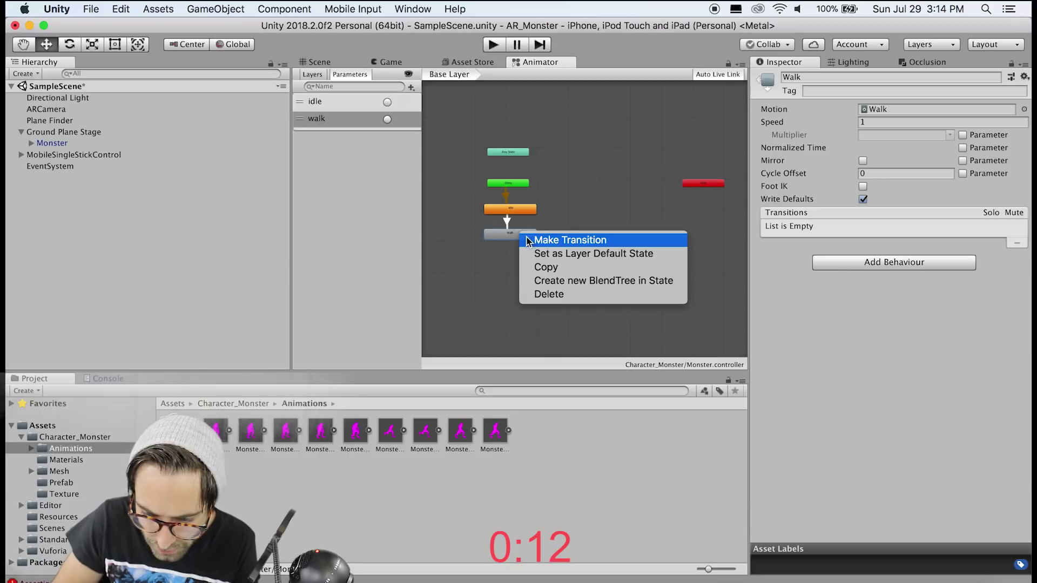
{"action": "left_click", "coordinate": [562, 240]}
{"action": "left_click", "coordinate": [511, 212]}
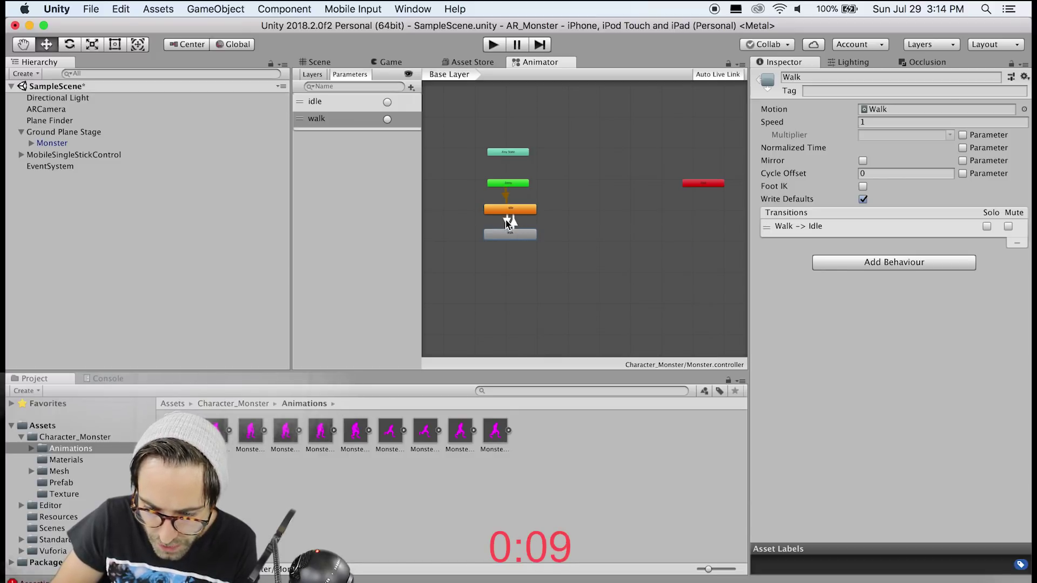
{"action": "left_click", "coordinate": [507, 221]}
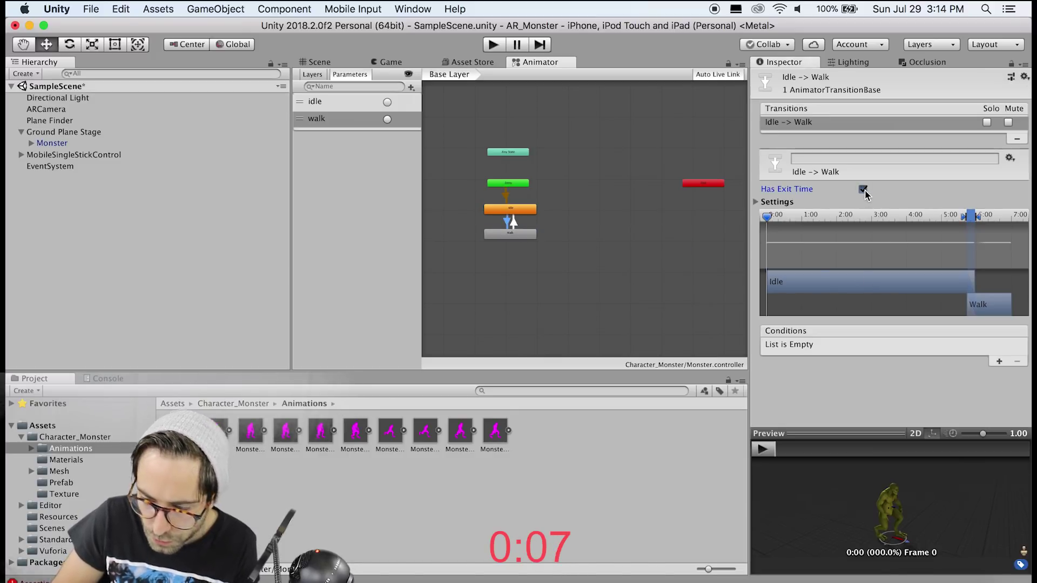
Turn off Has Exit Time on Idle-to-Walk and make it fire on the walk trigger
{"action": "left_click", "coordinate": [863, 190]}
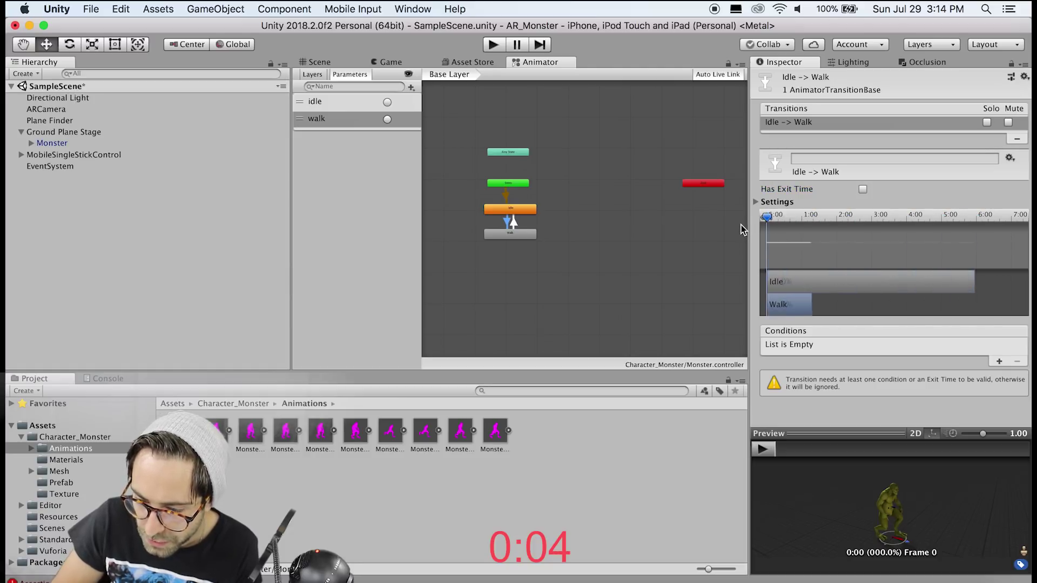
{"action": "left_click", "coordinate": [999, 253]}
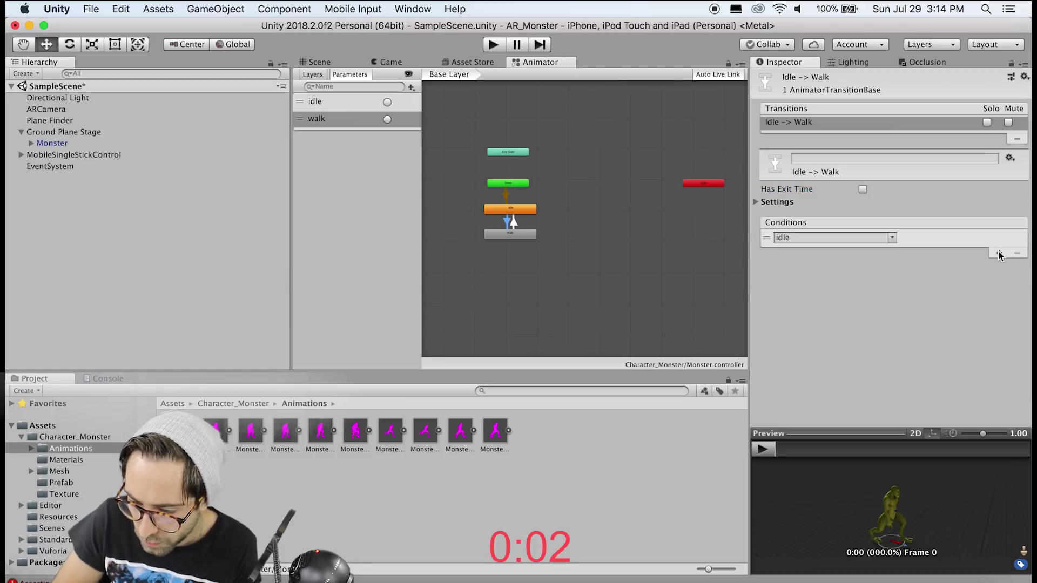
{"action": "left_click", "coordinate": [867, 238]}
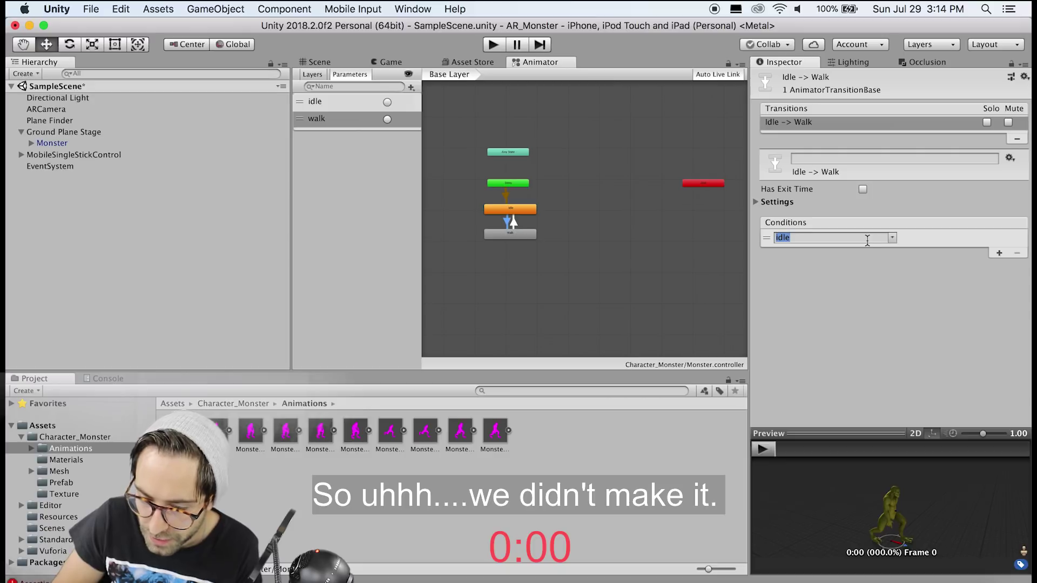
{"action": "left_click", "coordinate": [891, 238]}
{"action": "left_click", "coordinate": [925, 261]}
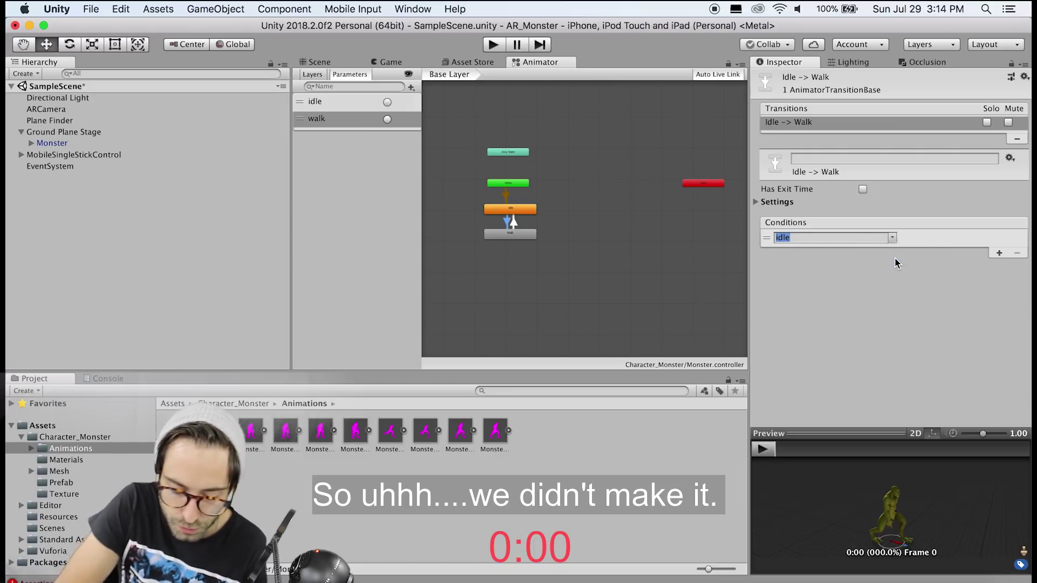
Turn off Has Exit Time on Walk-to-Idle and add an idle trigger condition
{"action": "left_click", "coordinate": [514, 224]}
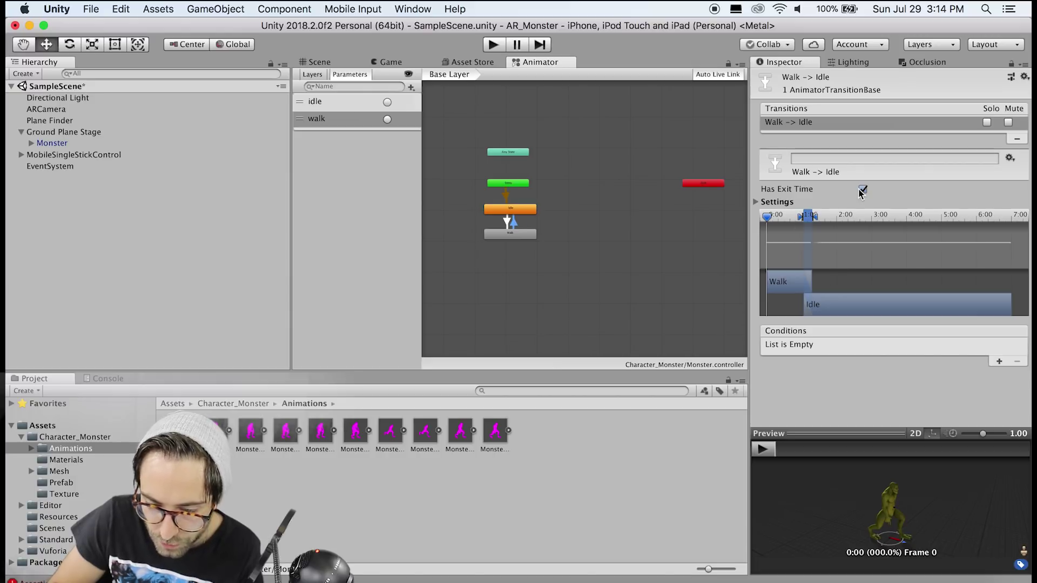
{"action": "left_click", "coordinate": [863, 191]}
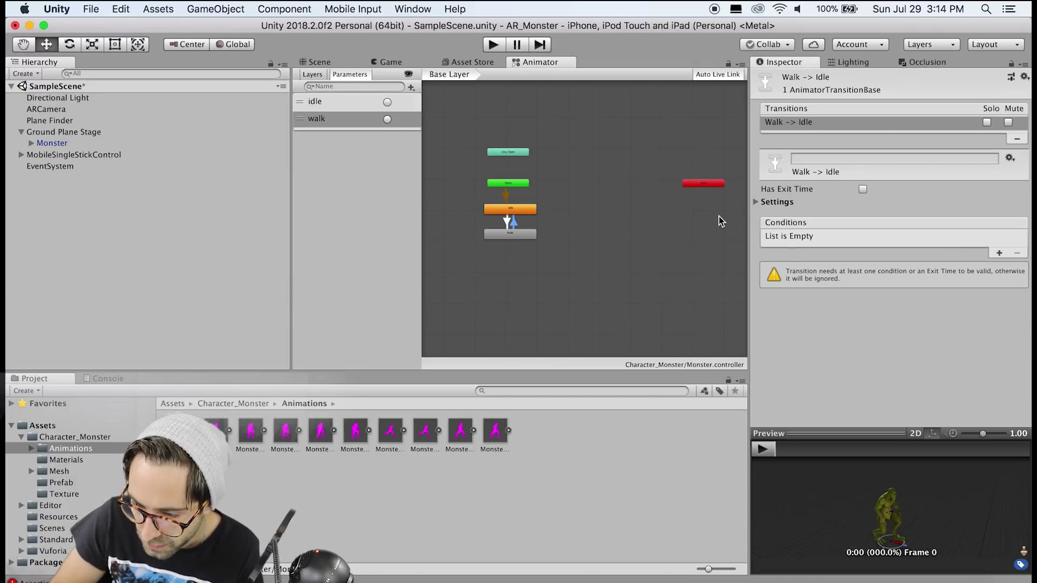
{"action": "left_click", "coordinate": [999, 253]}
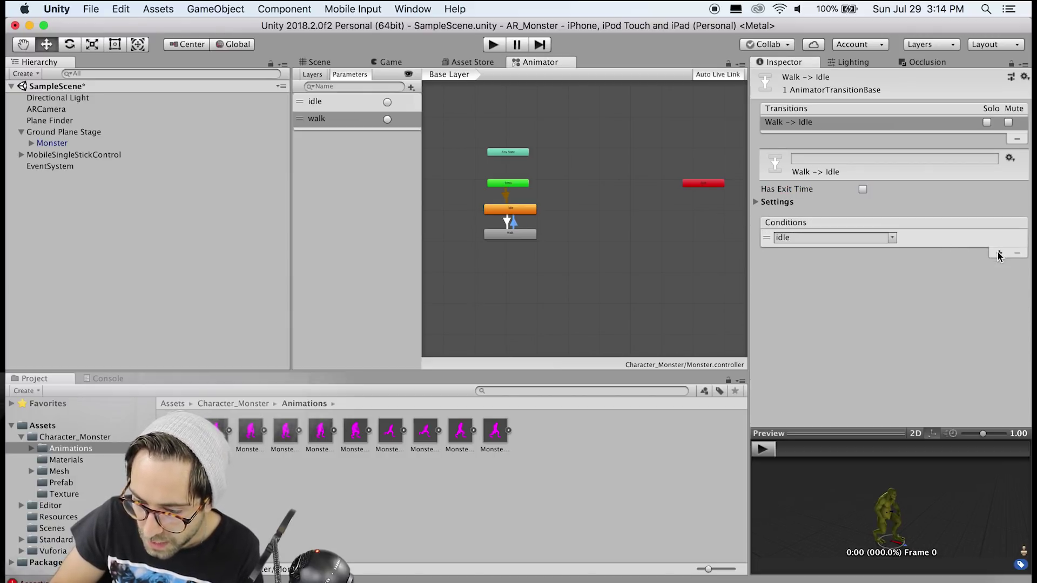
{"action": "left_click", "coordinate": [837, 238]}
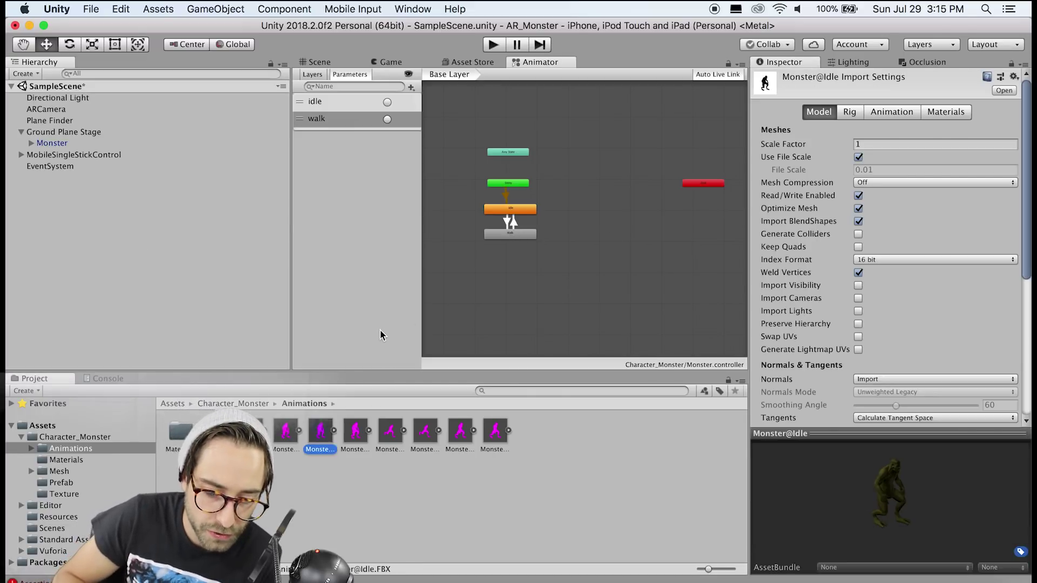
Enable Loop Time in the Monster Idle clip's import settings and apply it
{"action": "left_click", "coordinate": [432, 479]}
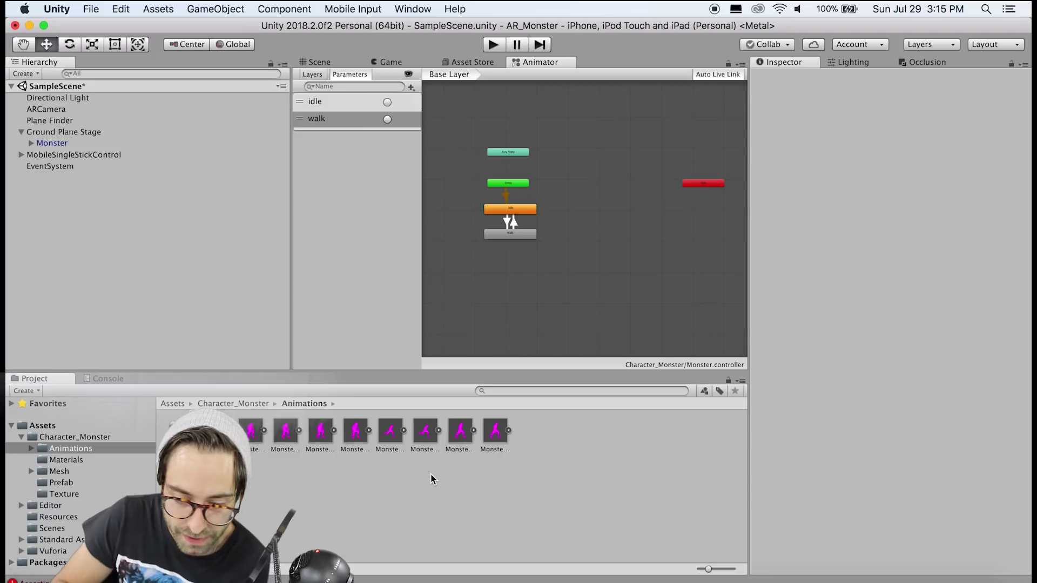
{"action": "left_click", "coordinate": [521, 209]}
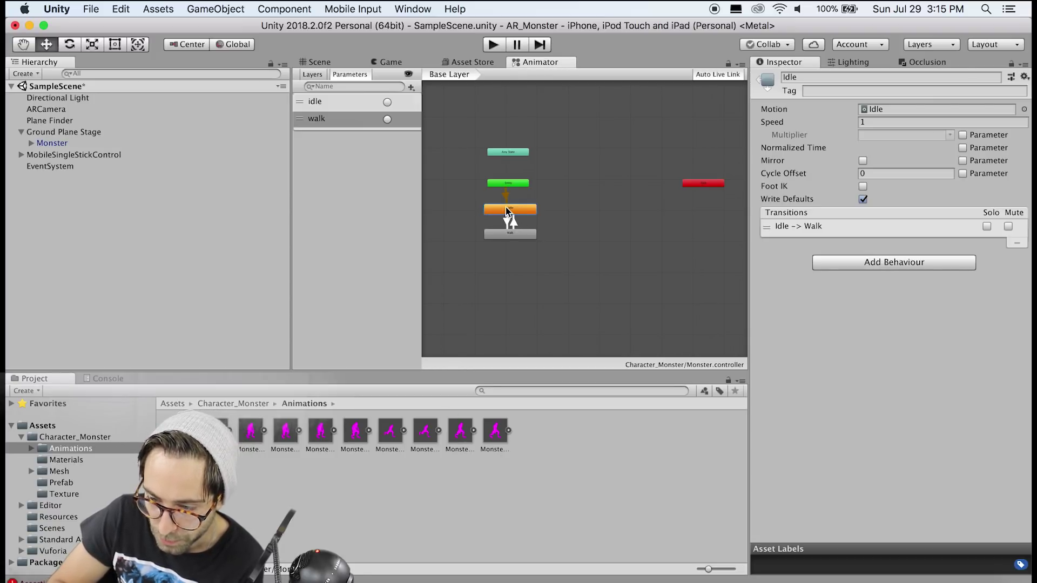
{"action": "left_click", "coordinate": [877, 110]}
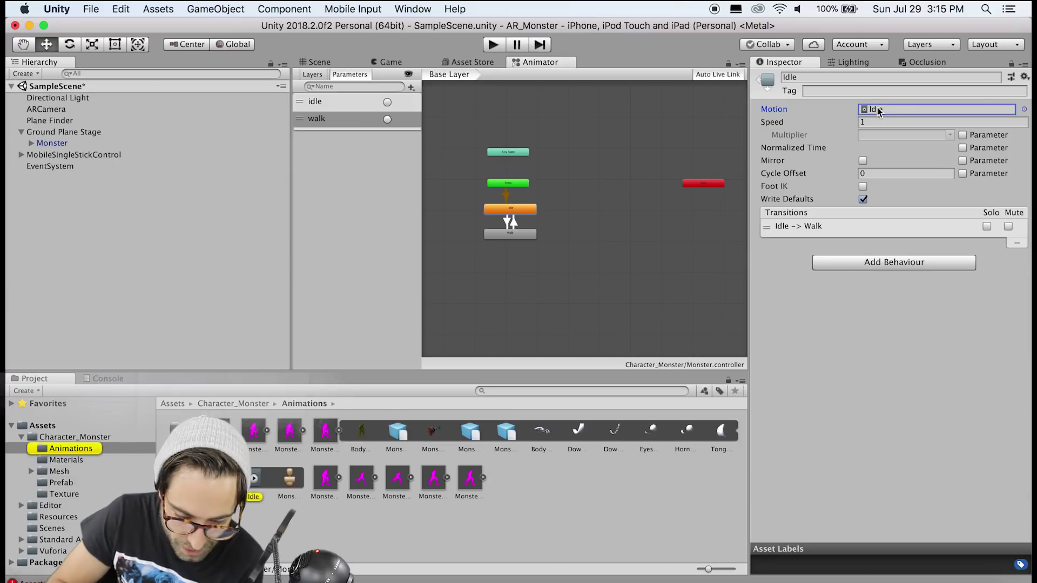
{"action": "left_click", "coordinate": [253, 479]}
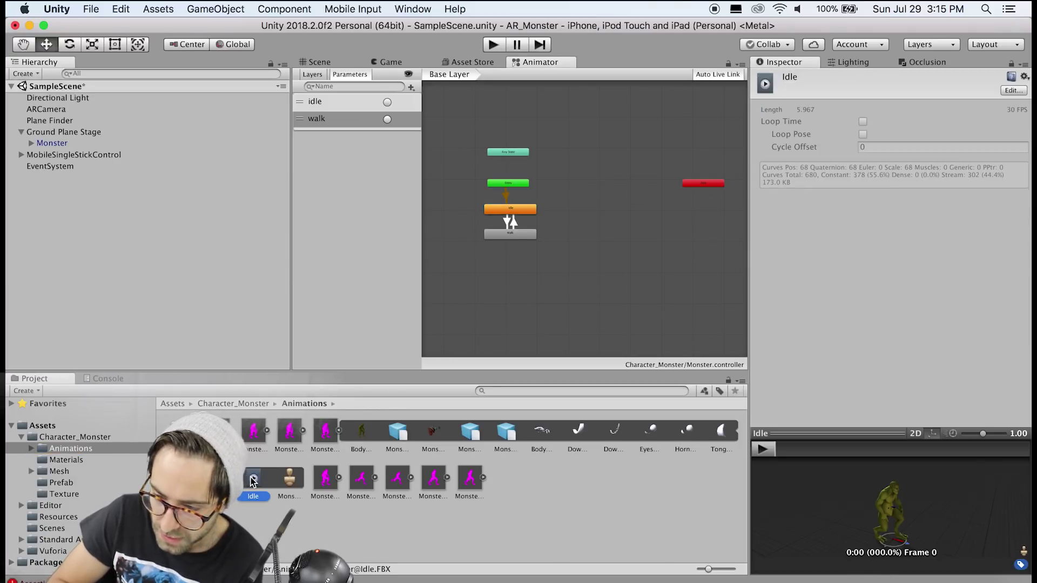
{"action": "left_click", "coordinate": [1013, 90]}
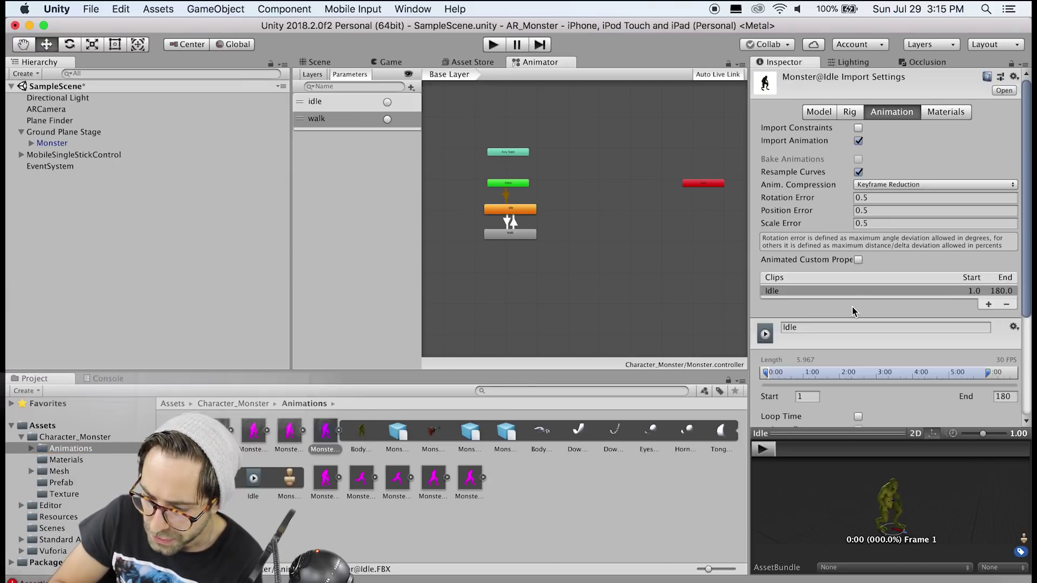
{"action": "scroll", "coordinate": [886, 243], "scroll_direction": "down", "scroll_amount": 5}
{"action": "left_click", "coordinate": [859, 279]}
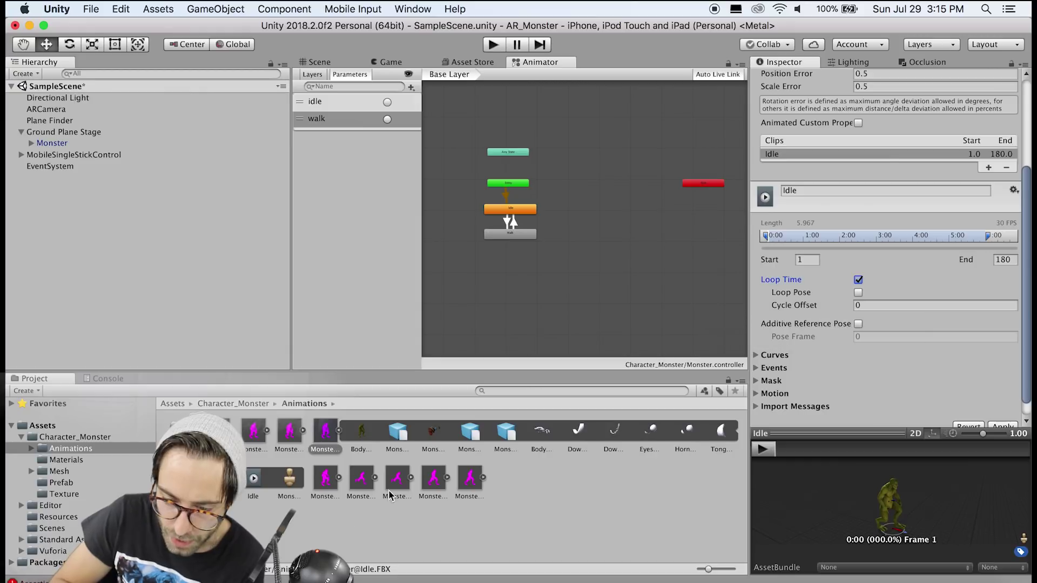
{"action": "left_click", "coordinate": [517, 230]}
{"action": "left_click", "coordinate": [627, 221]}
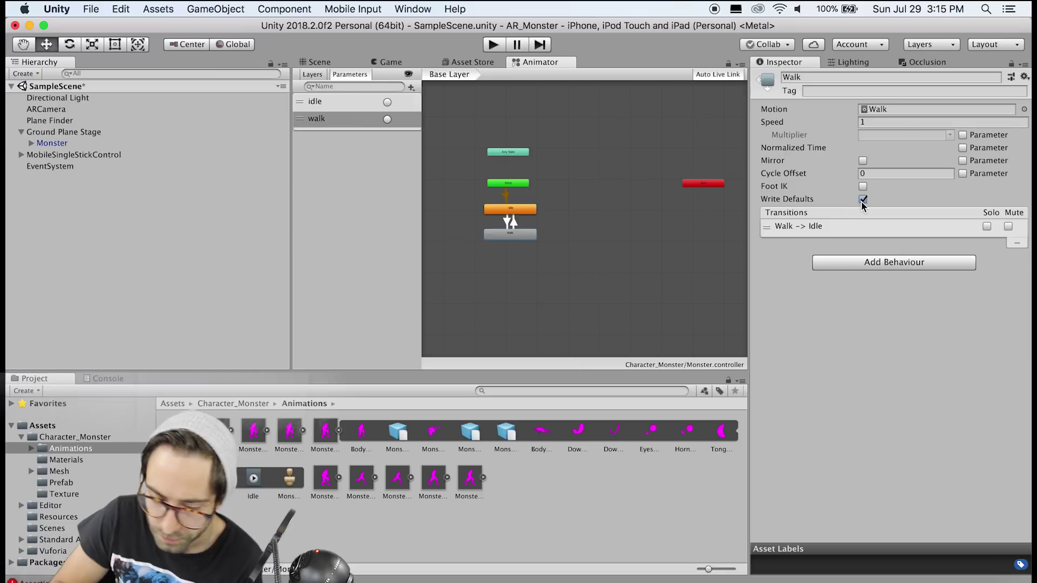
Enable Loop Time in the Monster Walk clip's import settings and apply it
{"action": "left_click", "coordinate": [886, 110]}
{"action": "left_click", "coordinate": [362, 528]}
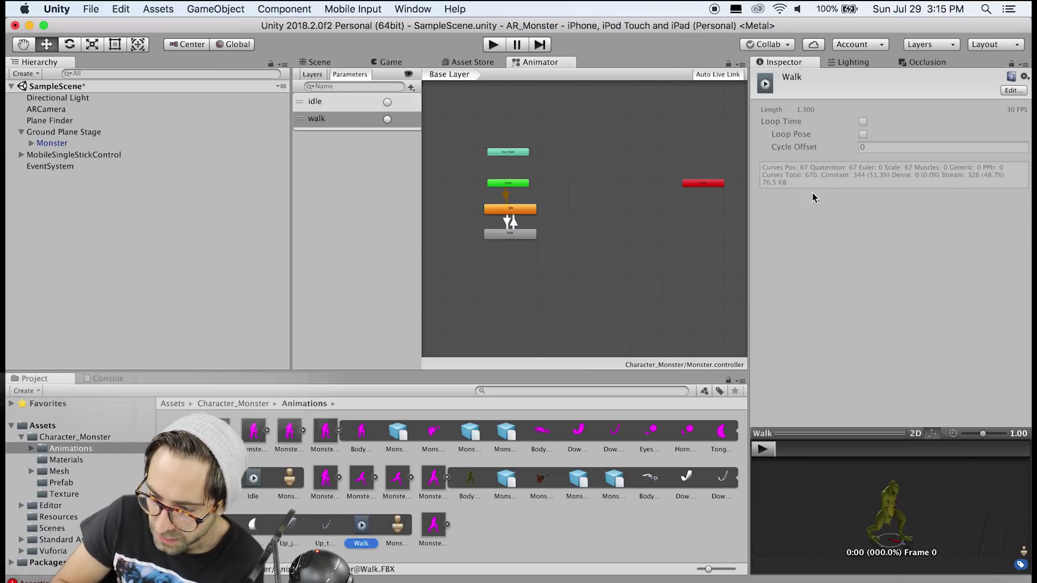
{"action": "left_click", "coordinate": [1015, 89]}
{"action": "scroll", "coordinate": [865, 259], "scroll_direction": "down", "scroll_amount": 5}
{"action": "left_click", "coordinate": [859, 264]}
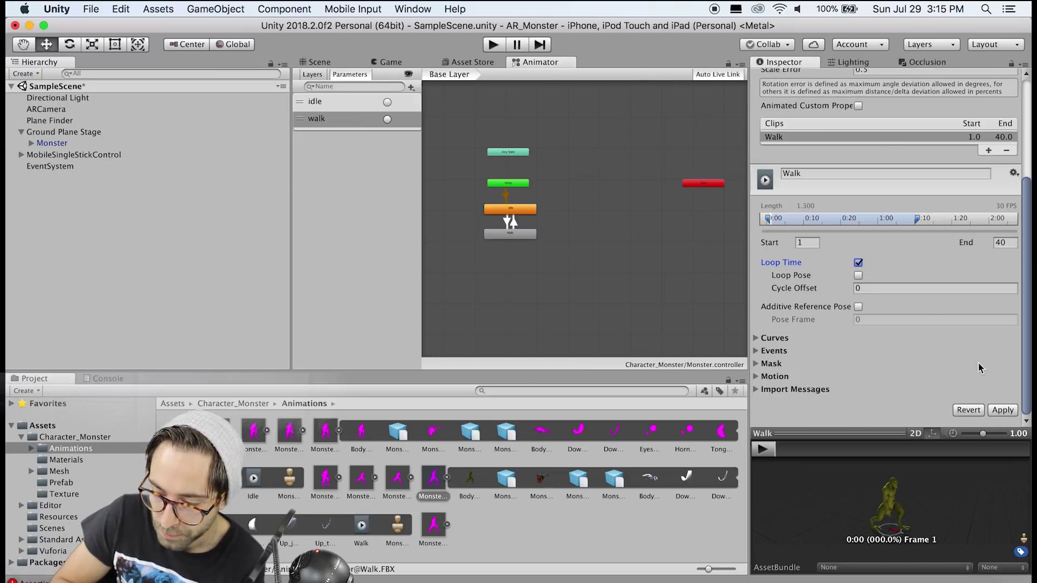
{"action": "left_click", "coordinate": [1003, 411]}
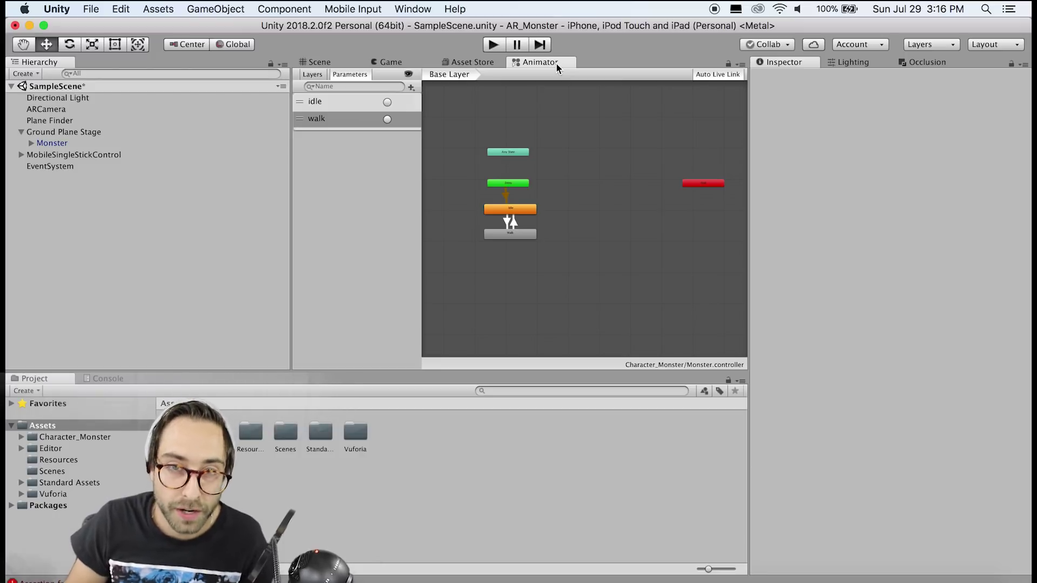
Create a C# script named CharacterController and begin typing 'const float speed = .1f;'
{"action": "left_click", "coordinate": [324, 62]}
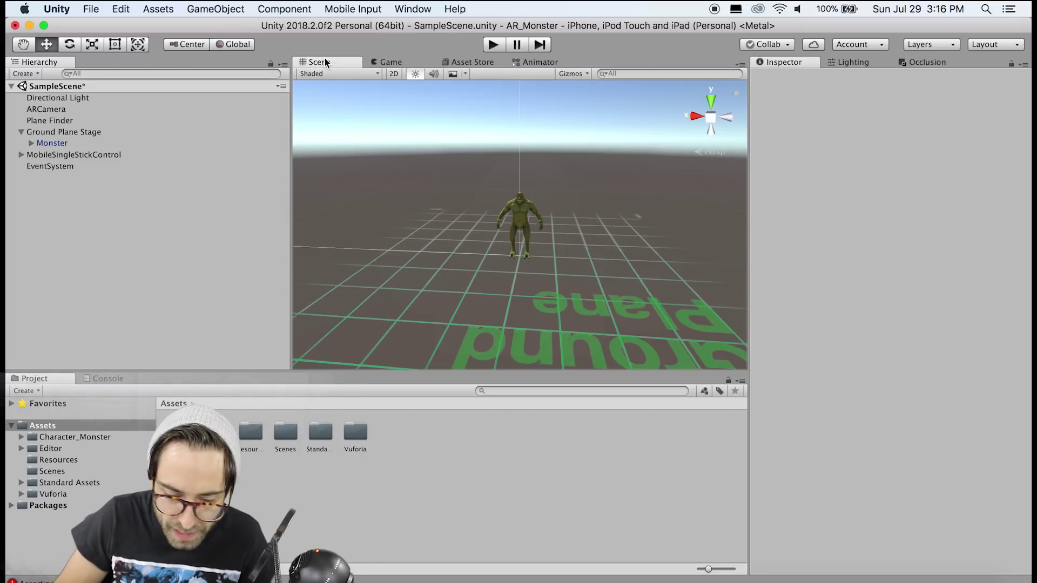
{"action": "right_click", "coordinate": [425, 441]}
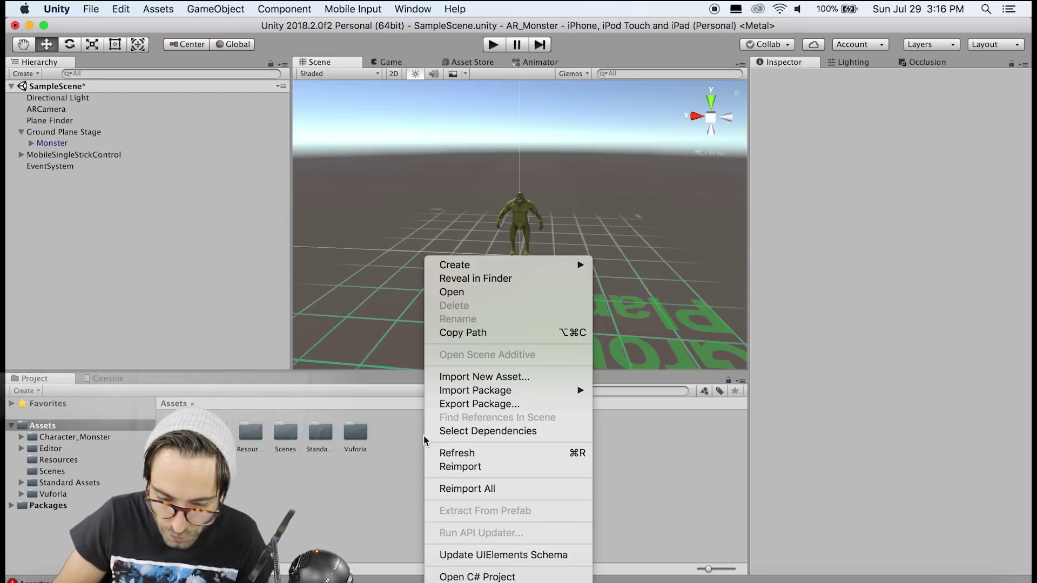
{"action": "mouse_move", "coordinate": [474, 265]}
{"action": "left_click", "coordinate": [668, 124]}
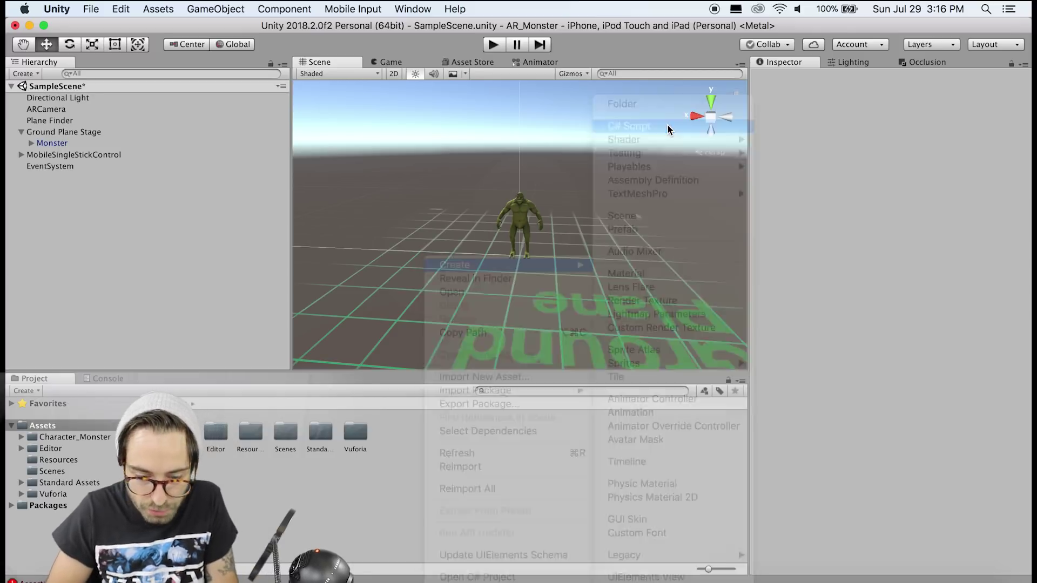
{"action": "type", "text": "Character"}
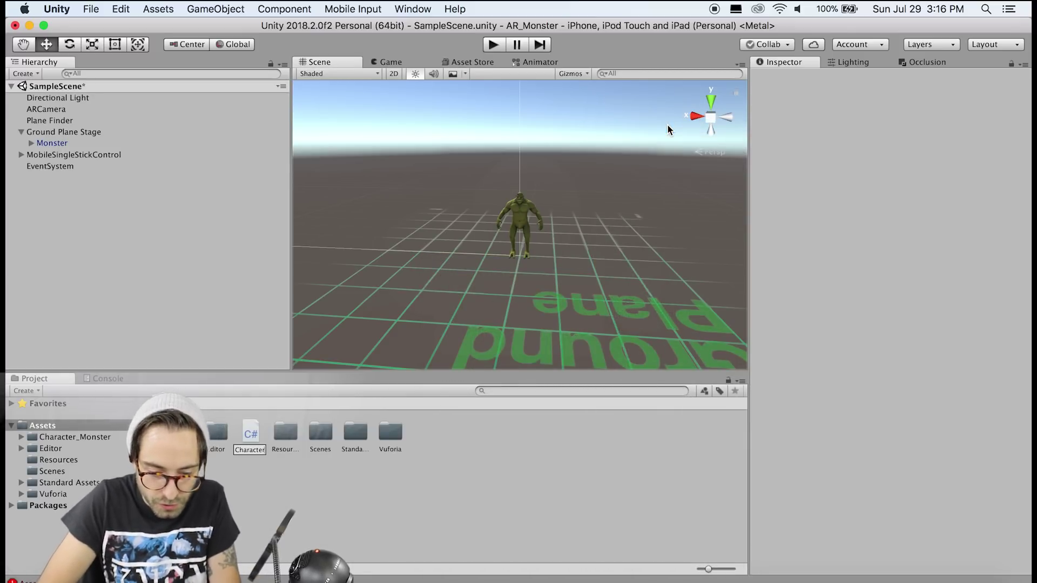
{"action": "type", "text": "Controller"}
{"action": "key", "text": "Return"}
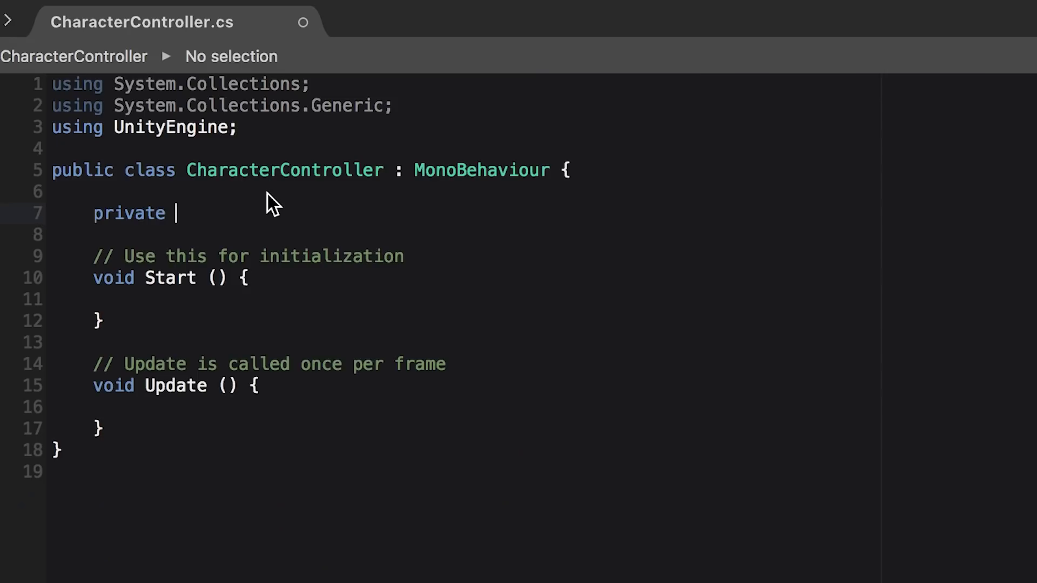
{"action": "type", "text": "const float "}
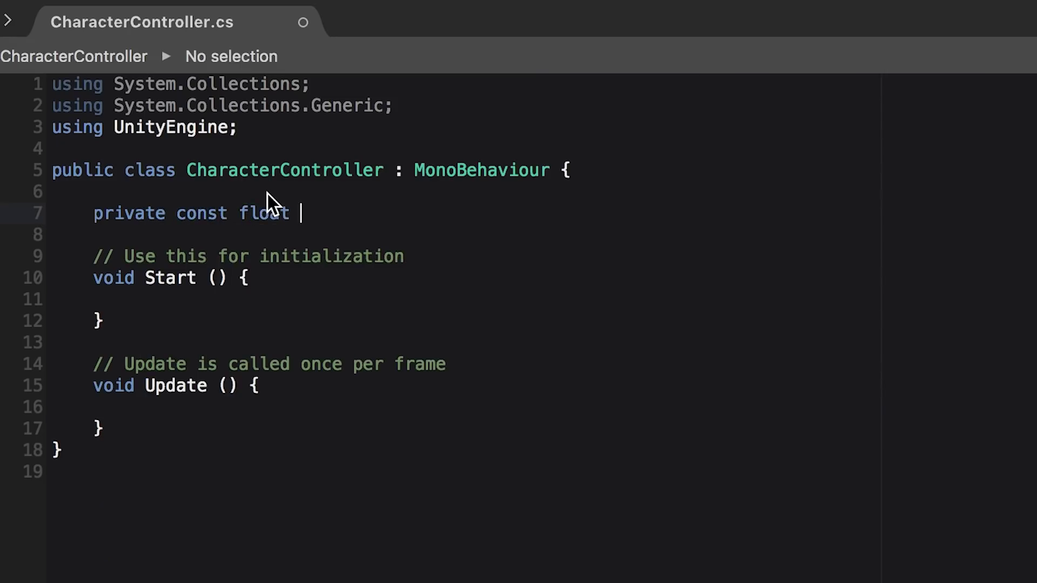
{"action": "type", "text": "speed = "}
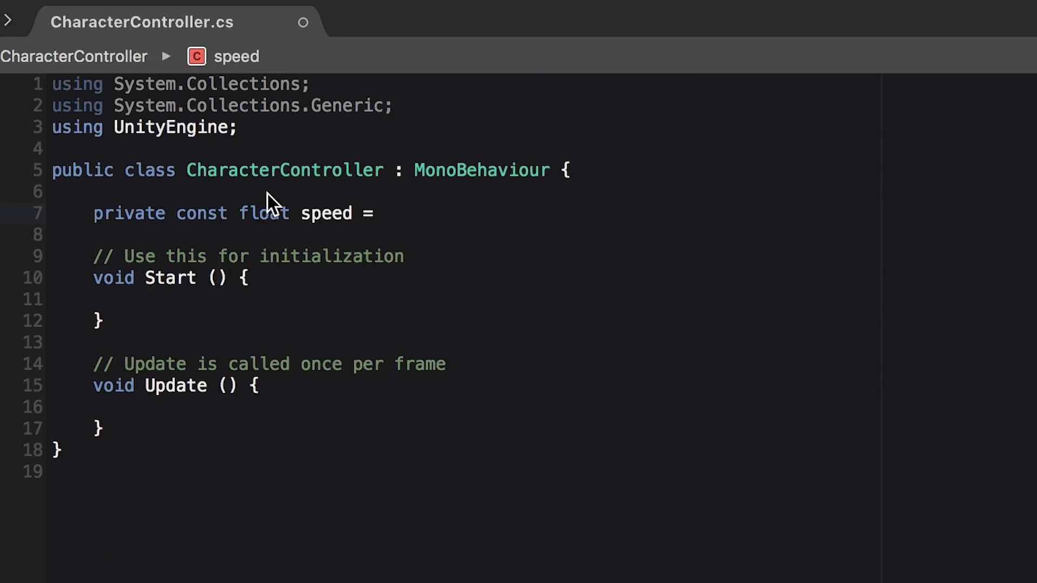
{"action": "type", "text": ".1f;"}
Declare 'private Animator anim;' and assign anim = GetComponent<Animator>() inside Start()
{"action": "key", "text": "Return"}
{"action": "type", "text": "private Animator"}
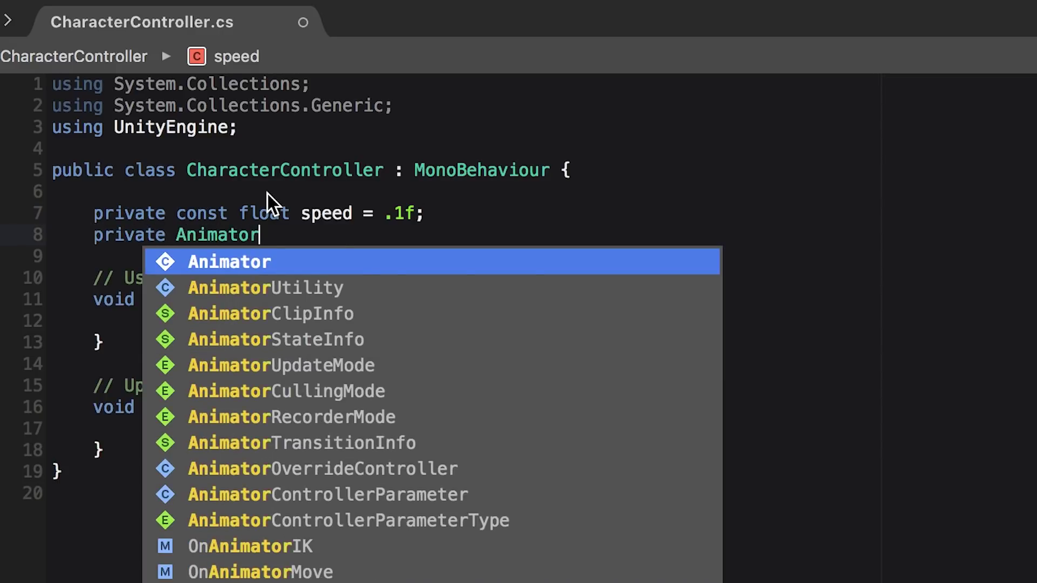
{"action": "type", "text": " anim;"}
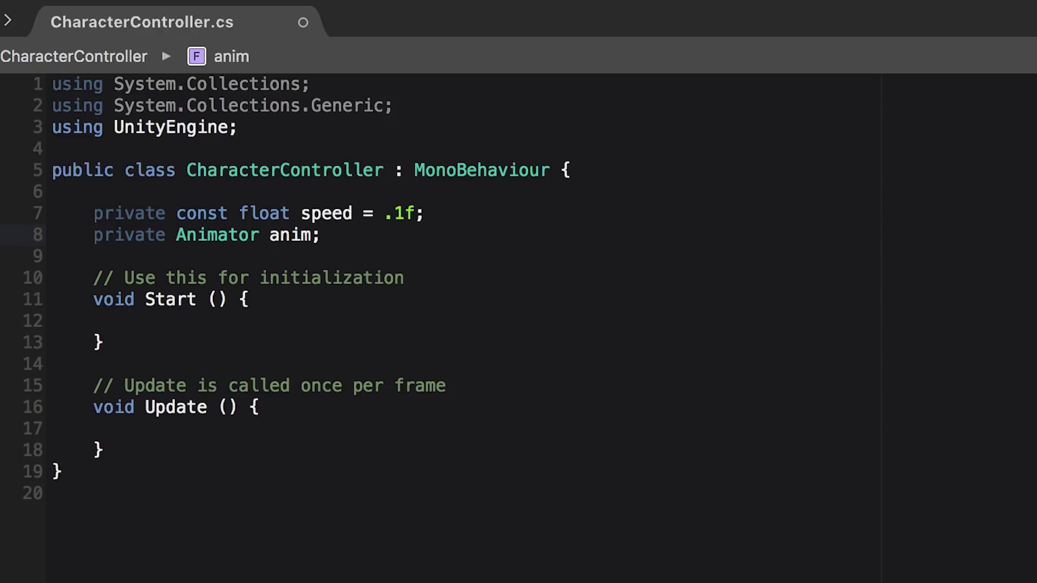
{"action": "left_click", "coordinate": [174, 324]}
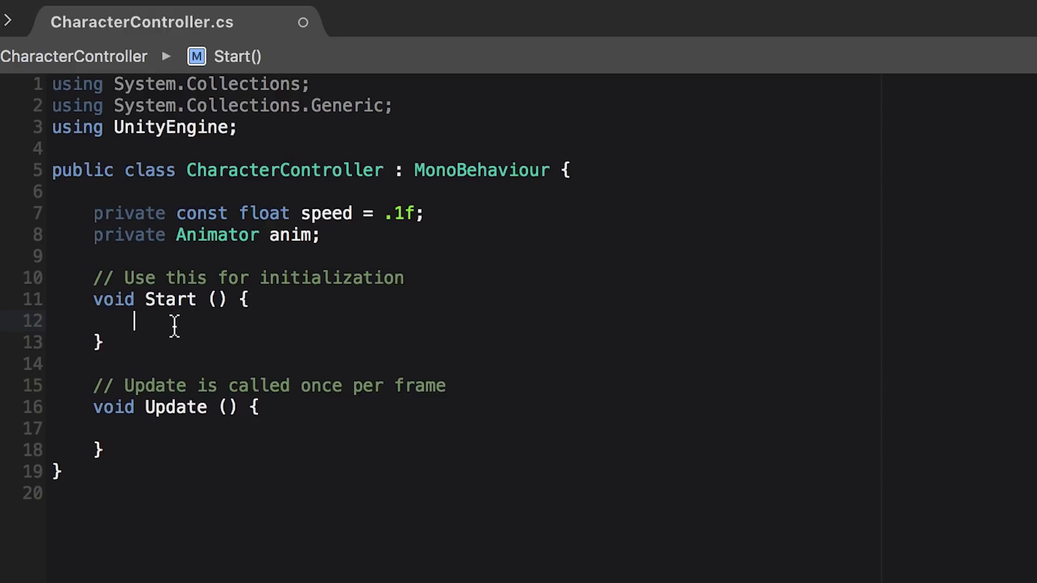
{"action": "type", "text": "anim"}
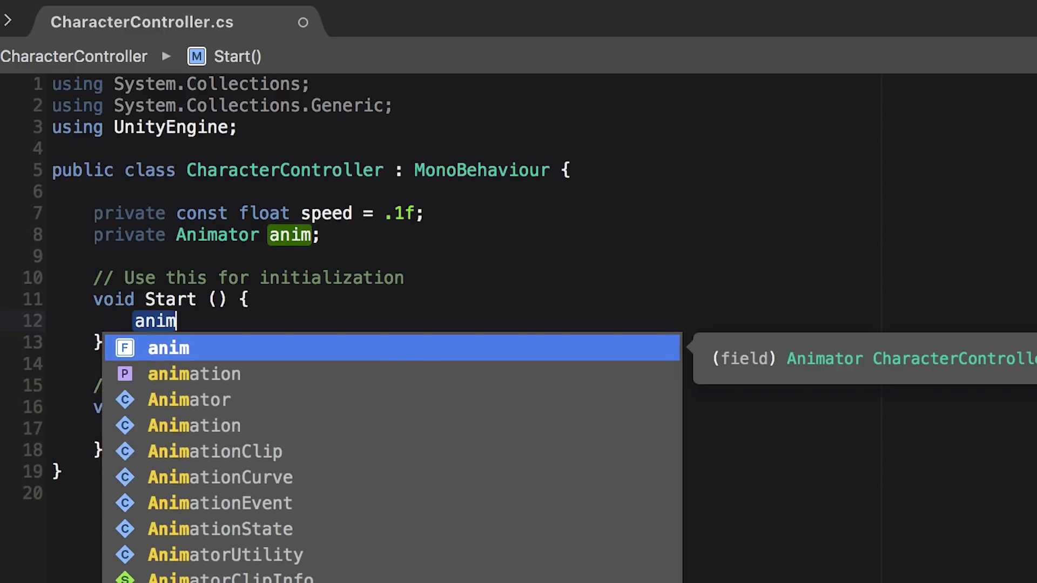
{"action": "type", "text": " = GetCOmpo"}
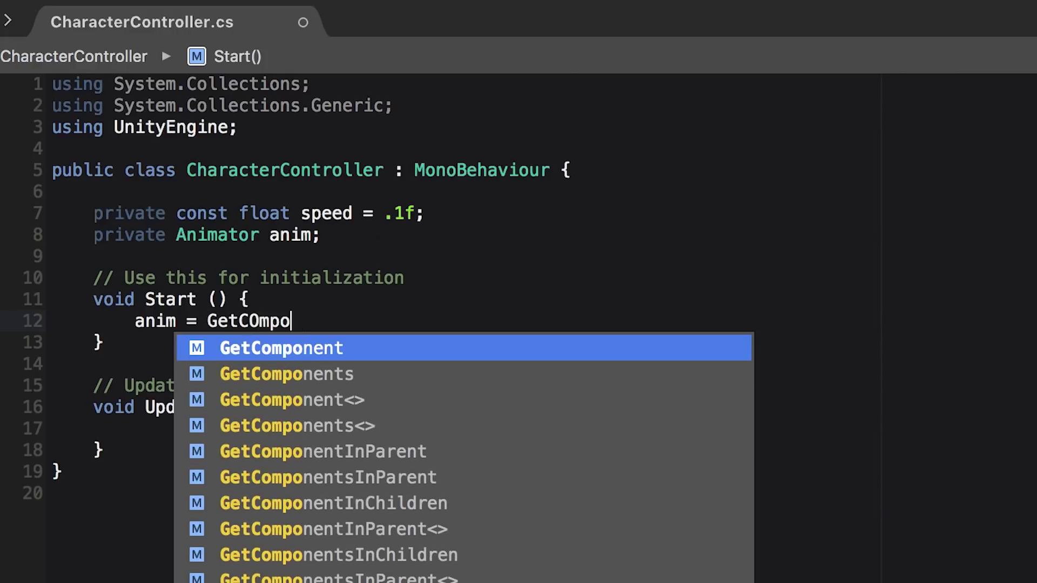
{"action": "key", "text": "Return"}
{"action": "type", "text": "<Animator"}
{"action": "key", "text": "Escape"}
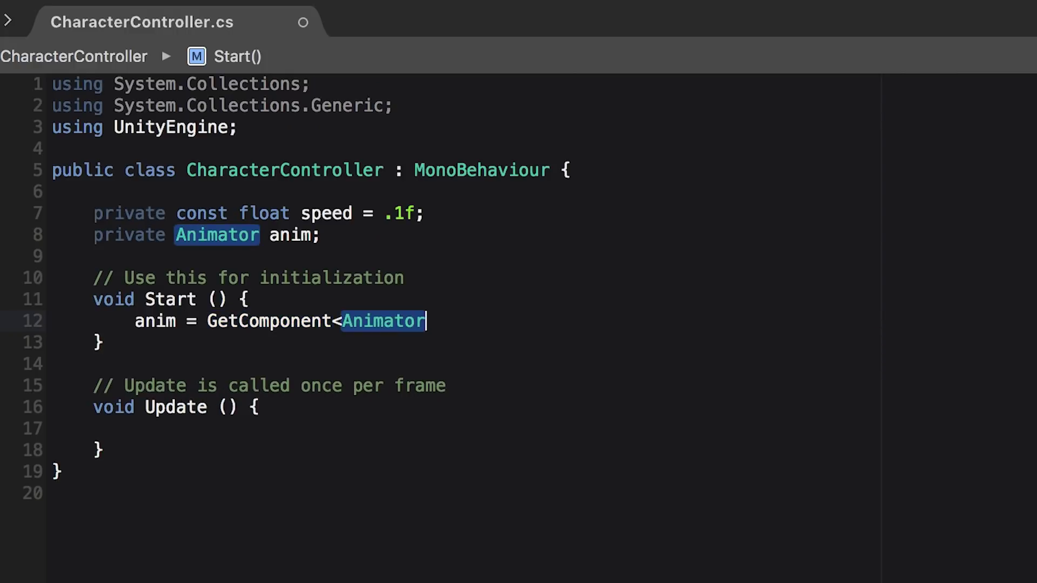
{"action": "type", "text": "> ();"}
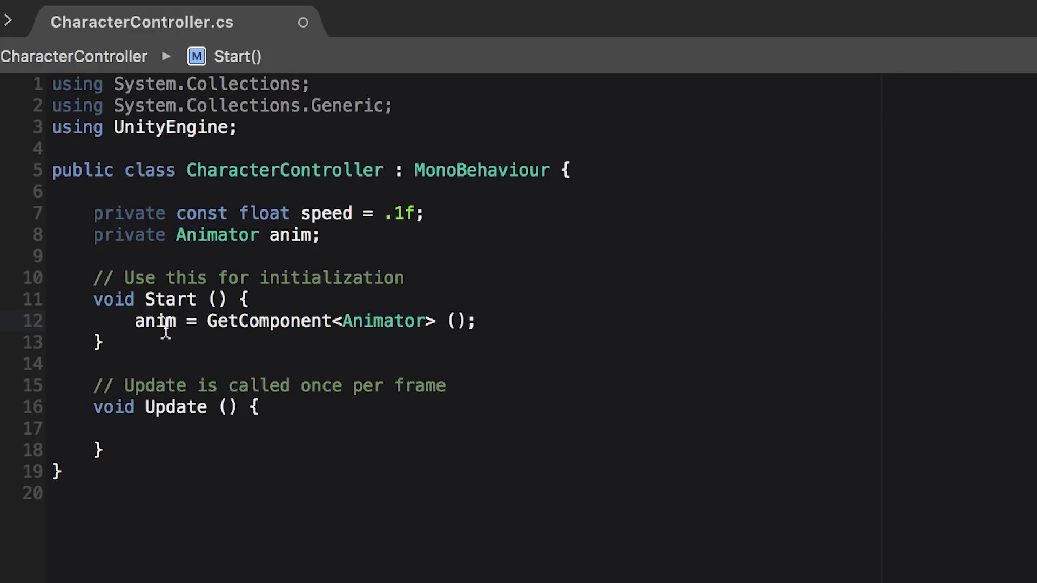
{"action": "left_click", "coordinate": [172, 431]}
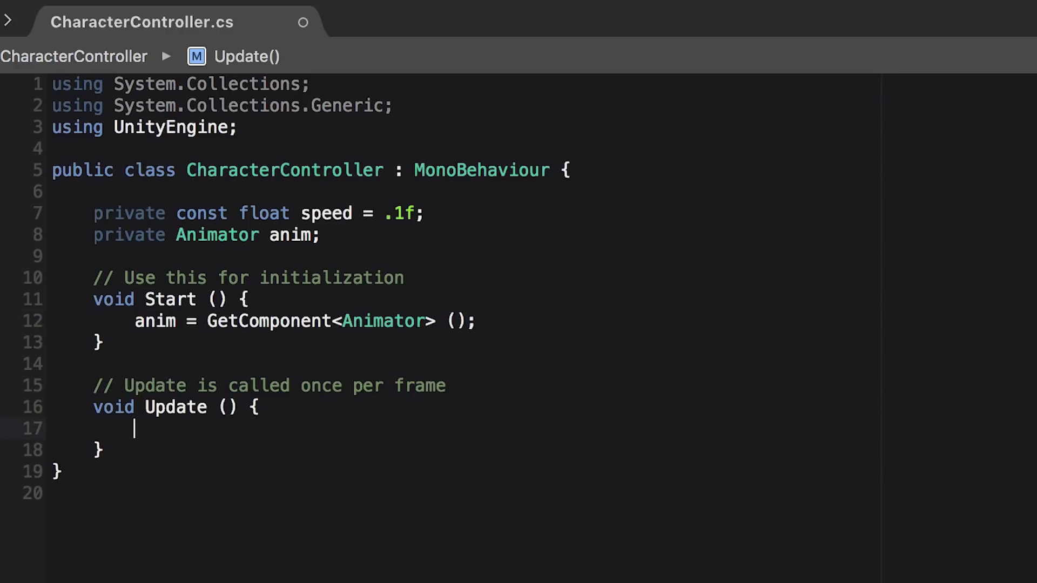
Add 'using UnityStandardAssets.CrossPlatformInput;' below the existing using lines
{"action": "double_click", "coordinate": [247, 86]}
{"action": "key", "text": "Down"}
{"action": "key", "text": "Down"}
{"action": "key", "text": "Return"}
{"action": "type", "text": "using UNity"}
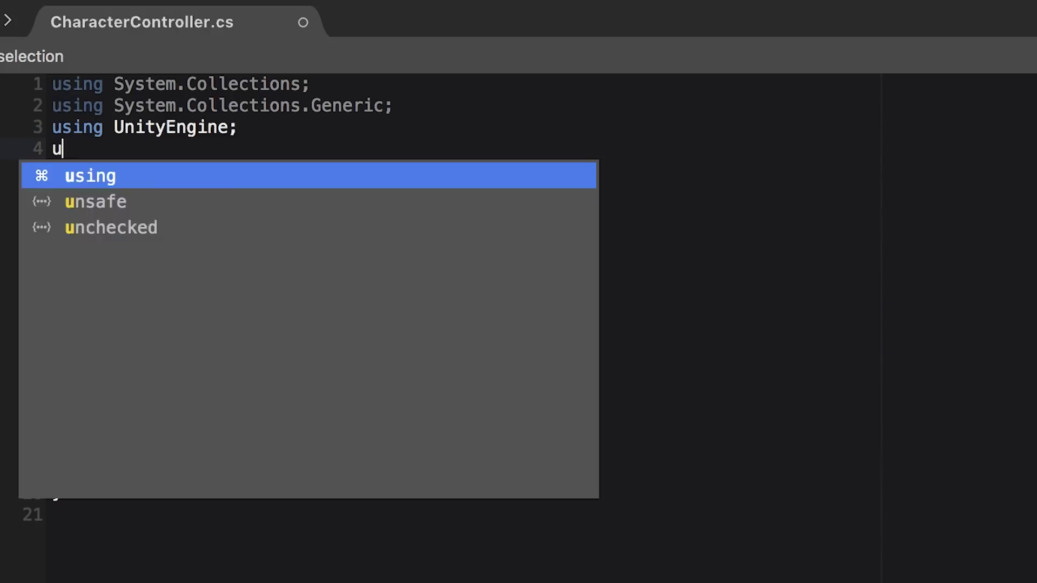
{"action": "key", "text": "Down"}
{"action": "key", "text": "Down"}
{"action": "key", "text": "Down"}
{"action": "key", "text": "Down"}
{"action": "key", "text": "Down"}
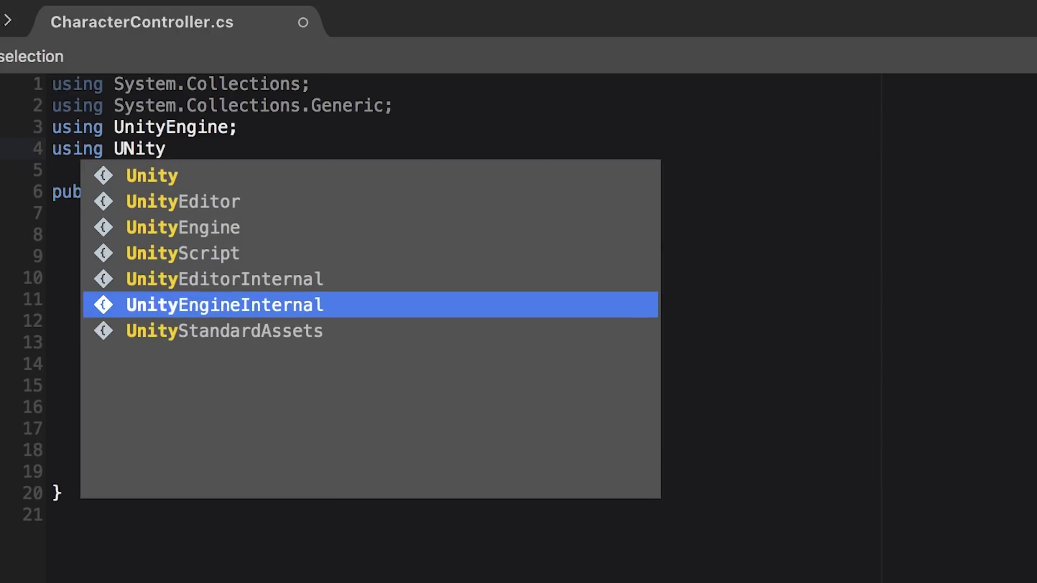
{"action": "key", "text": "Down"}
{"action": "key", "text": "Return"}
{"action": "type", "text": ".cros"}
{"action": "key", "text": "Return"}
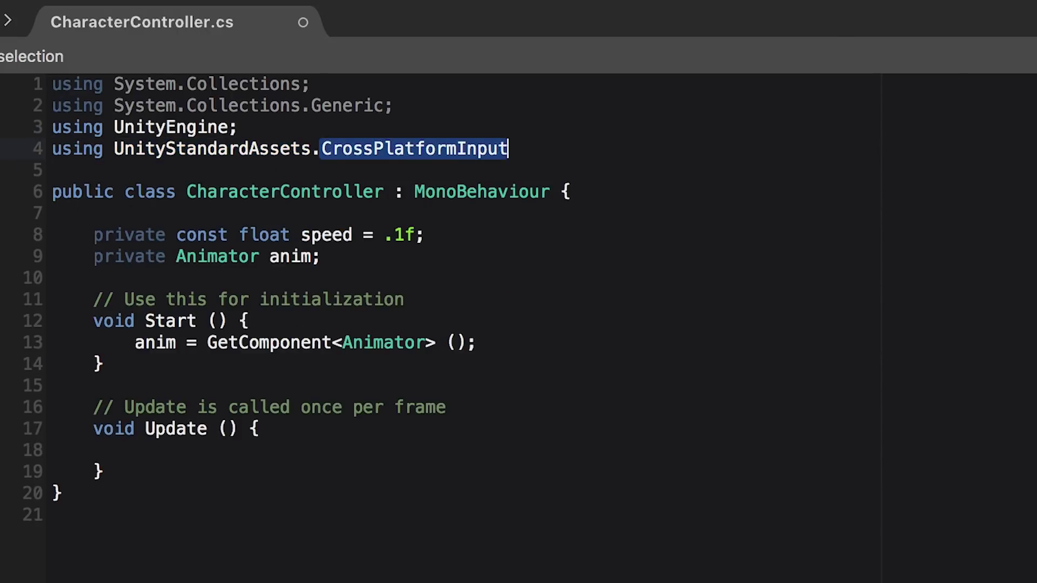
{"action": "type", "text": ";"}
In Update(), declare float x = CrossPlatformInputManager.GetAxis("Horizontal");
{"action": "left_click", "coordinate": [185, 453]}
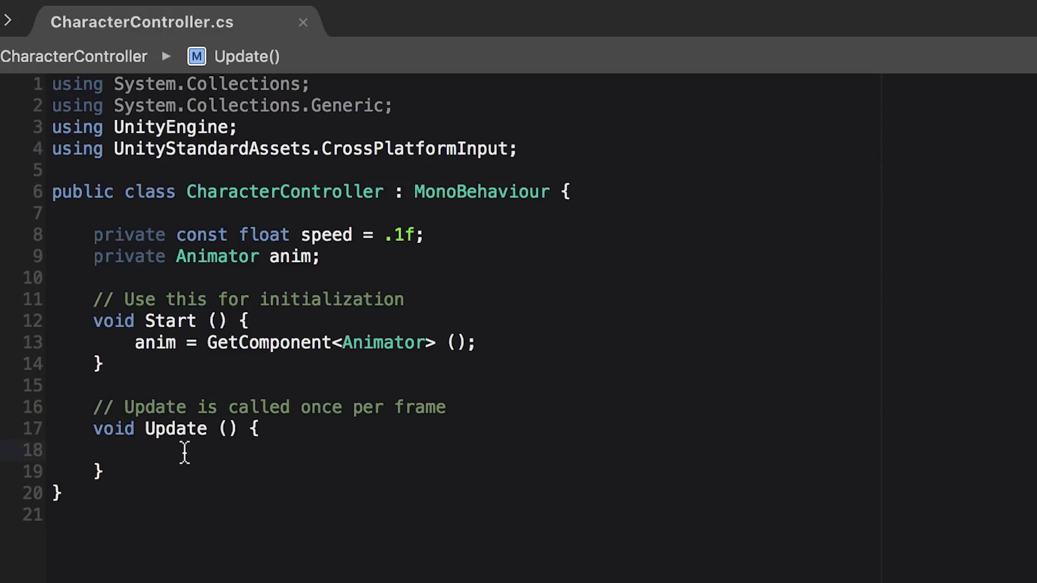
{"action": "type", "text": "float x = "}
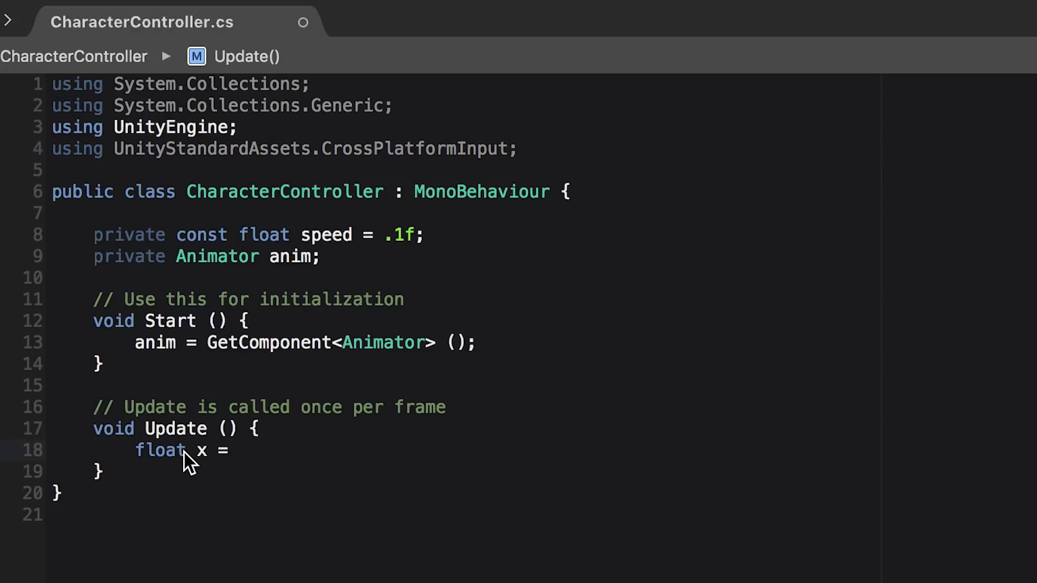
{"action": "type", "text": "Cros"}
{"action": "key", "text": "Return"}
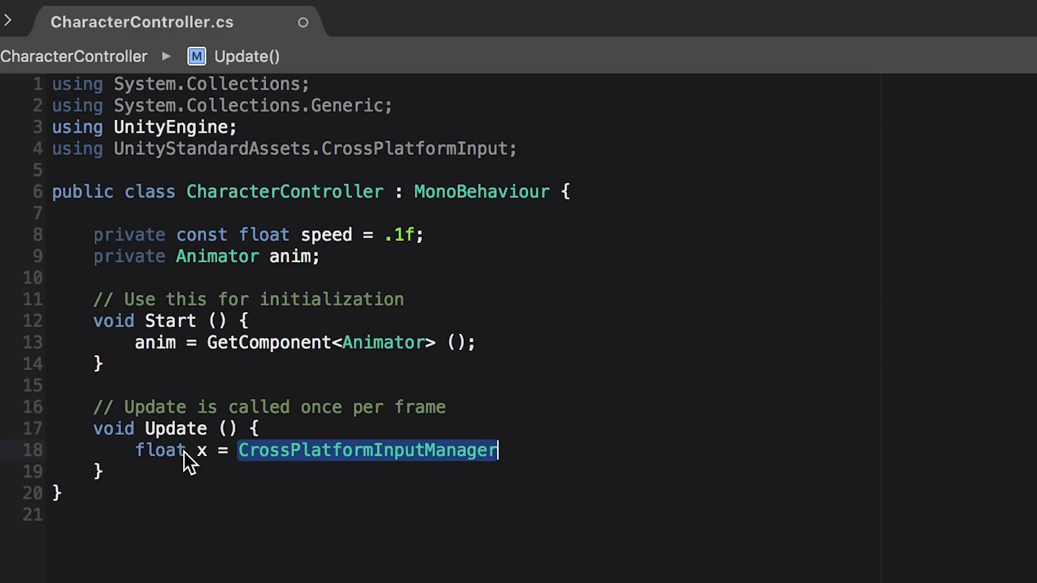
{"action": "type", "text": ".Gwt"}
{"action": "key", "text": "BackSpace"}
{"action": "key", "text": "BackSpace"}
{"action": "type", "text": "et"}
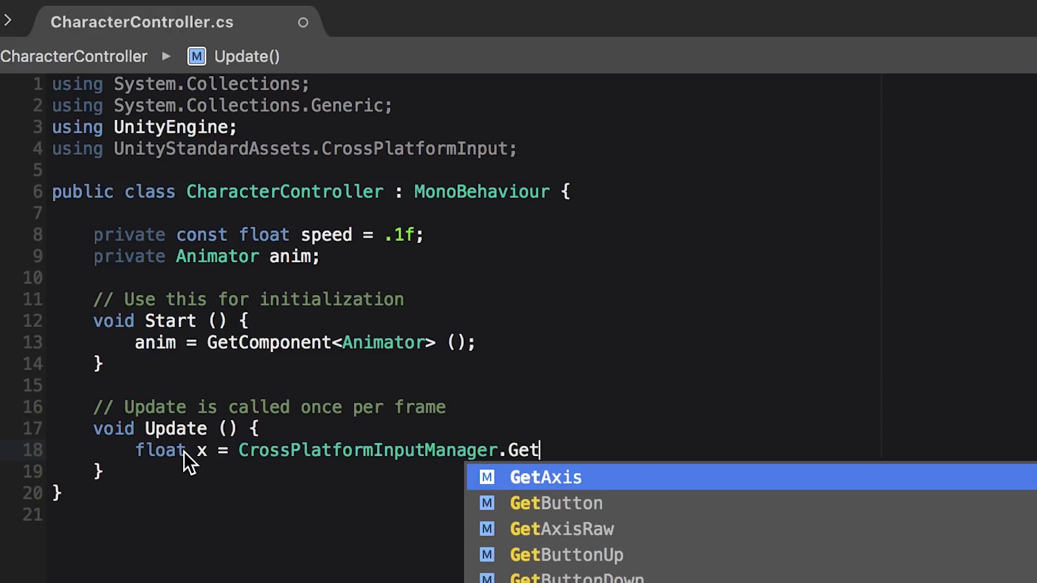
{"action": "key", "text": "Return"}
{"action": "type", "text": "(\"Horizon"}
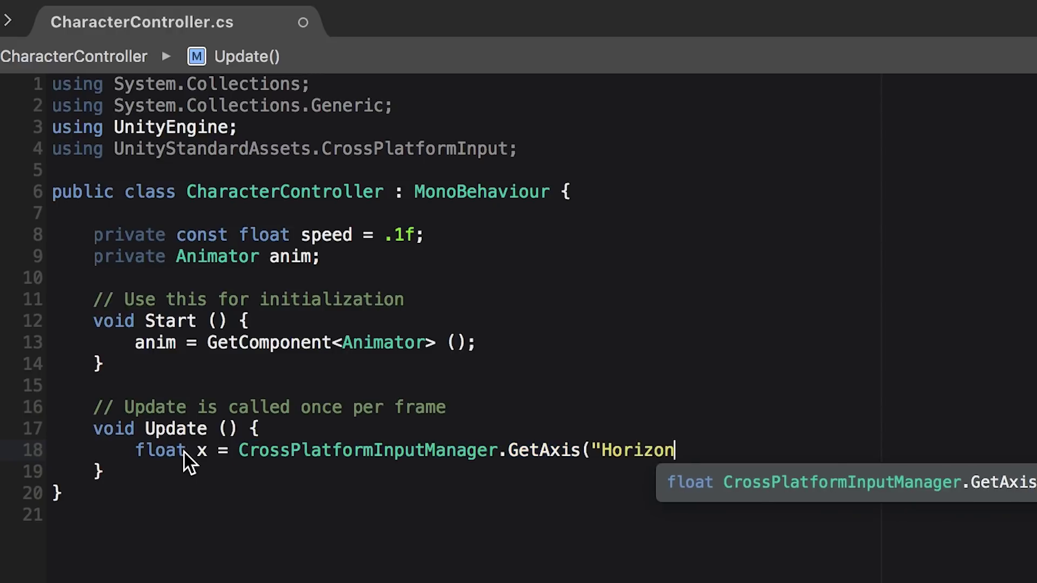
{"action": "type", "text": "tal\");"}
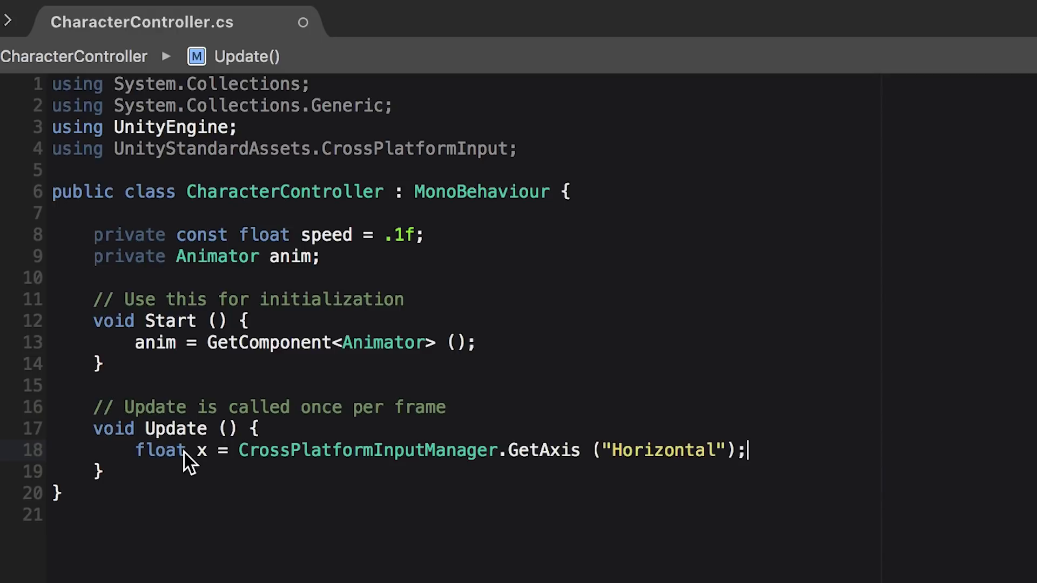
Duplicate the x line as float y reading the "Vertical" axis
{"action": "triple_click", "coordinate": [277, 450]}
{"action": "key", "text": "ctrl+c"}
{"action": "left_click", "coordinate": [788, 448]}
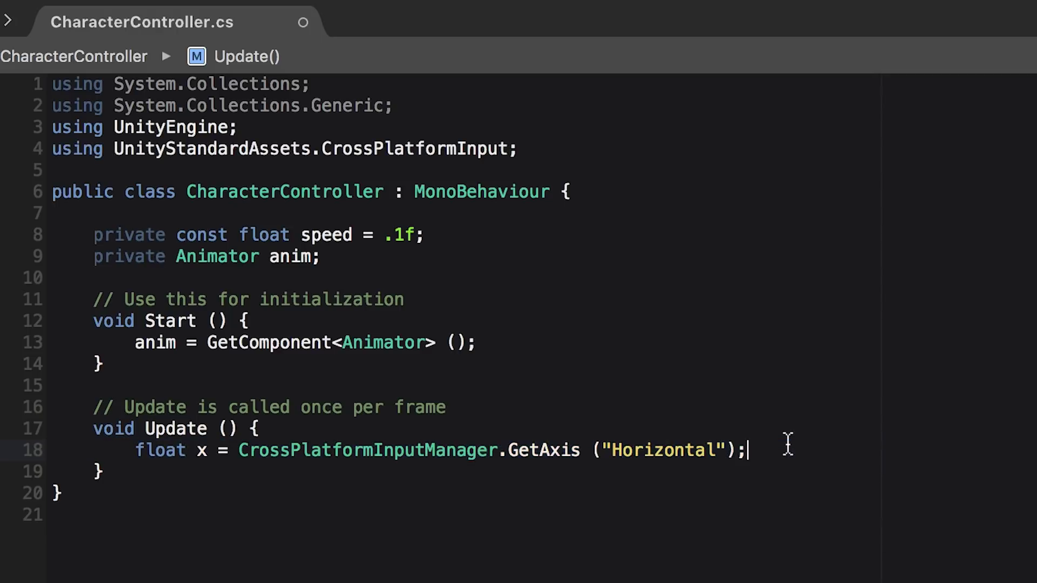
{"action": "key", "text": "Return"}
{"action": "key", "text": "ctrl+v"}
{"action": "double_click", "coordinate": [202, 472]}
{"action": "type", "text": "y"}
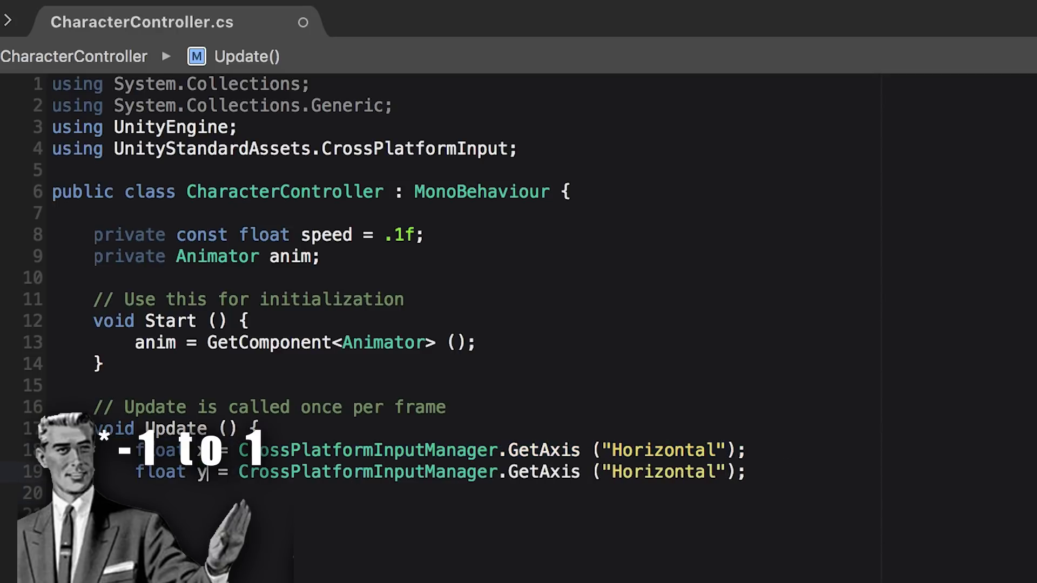
{"action": "double_click", "coordinate": [676, 472]}
{"action": "type", "text": "Vertica"}
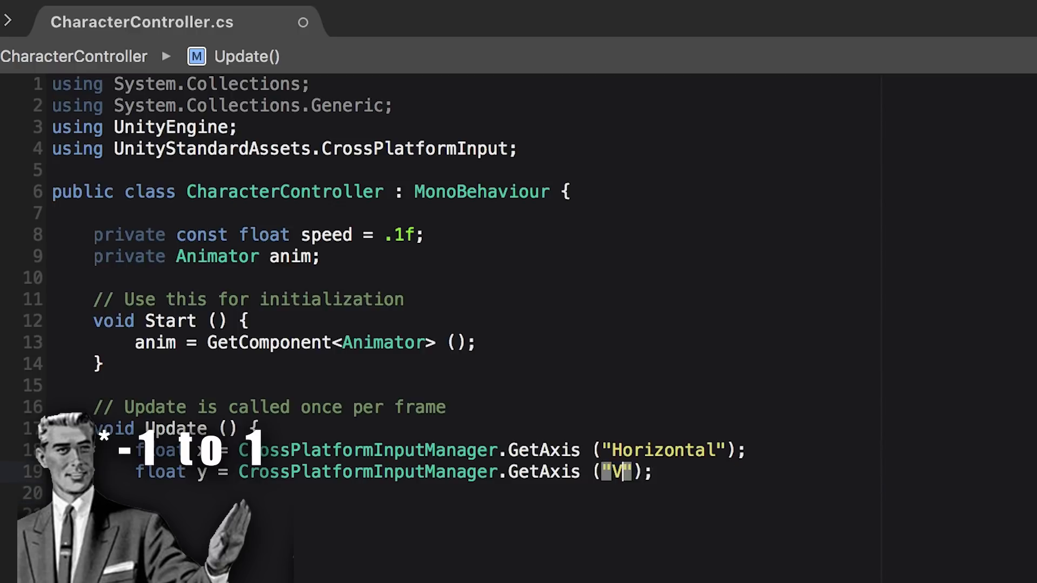
{"action": "type", "text": "l"}
{"action": "key", "text": "End"}
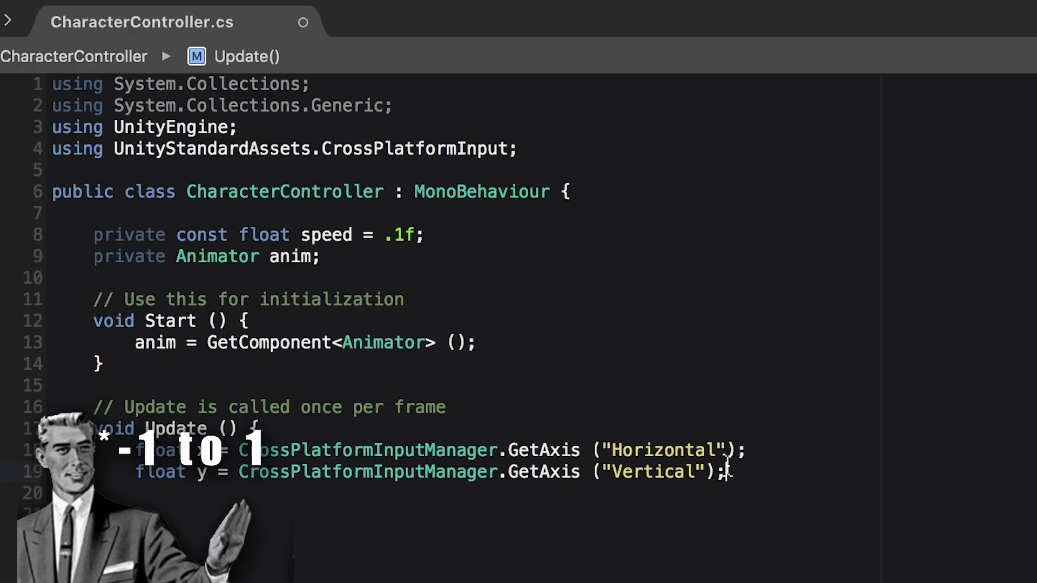
{"action": "key", "text": "Return"}
{"action": "key", "text": "Return"}
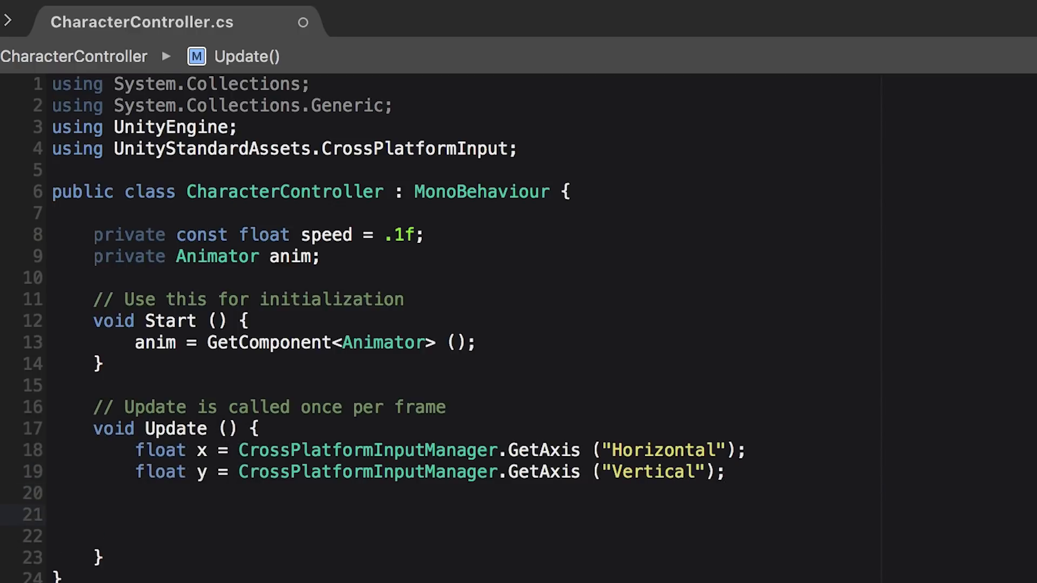
Set transform.eulerAngles to a new Vector3 with Mathf.Atan2(x,y) * Mathf.Rad2Deg as Y
{"action": "type", "text": "transform.euler"}
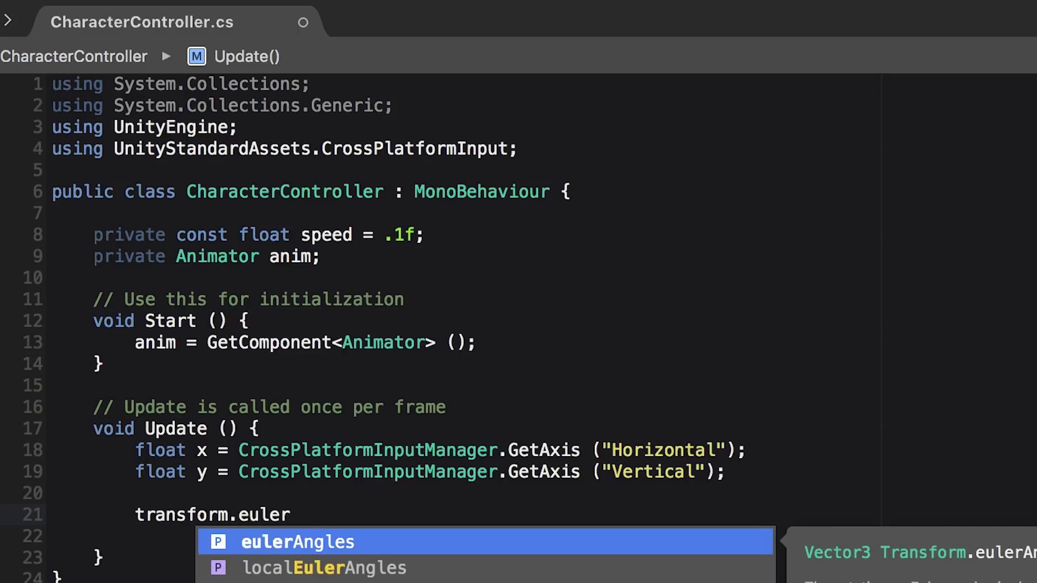
{"action": "type", "text": "Angles = new Vec"}
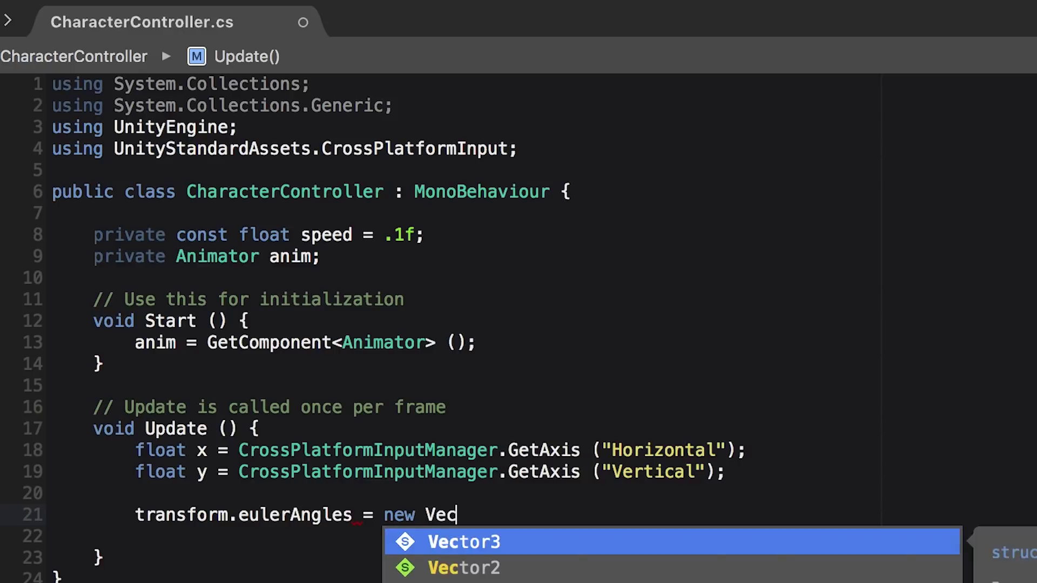
{"action": "type", "text": "tor3 (transfor"}
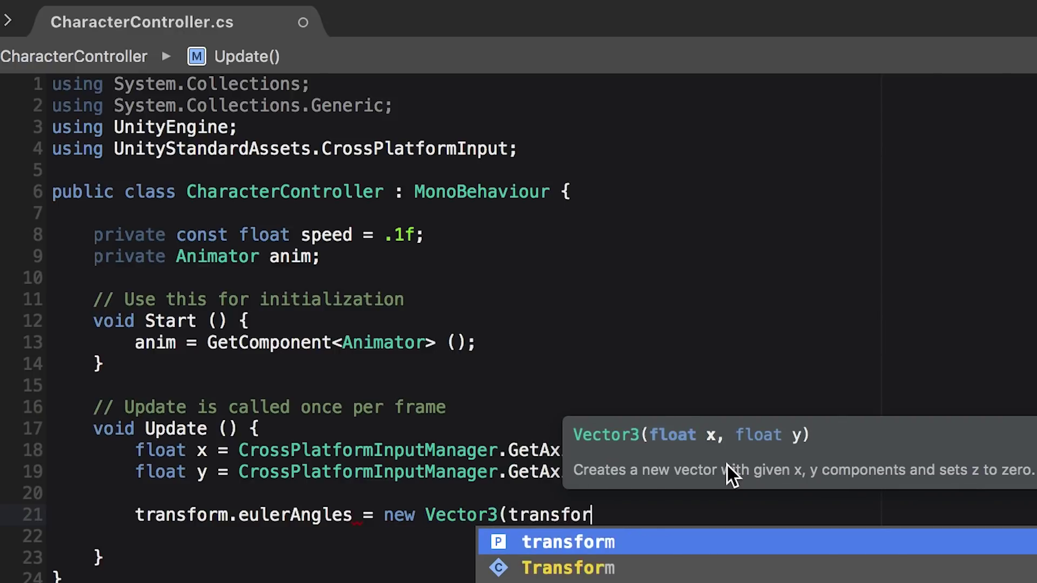
{"action": "type", "text": "m.eulerAngles.x,"}
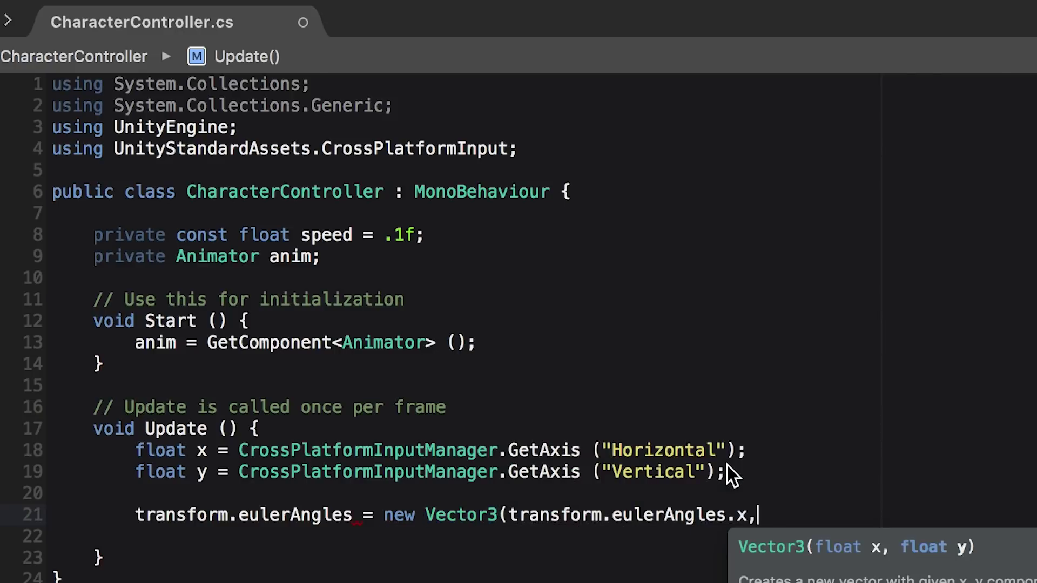
{"action": "type", "text": " transform.eulerAngles."}
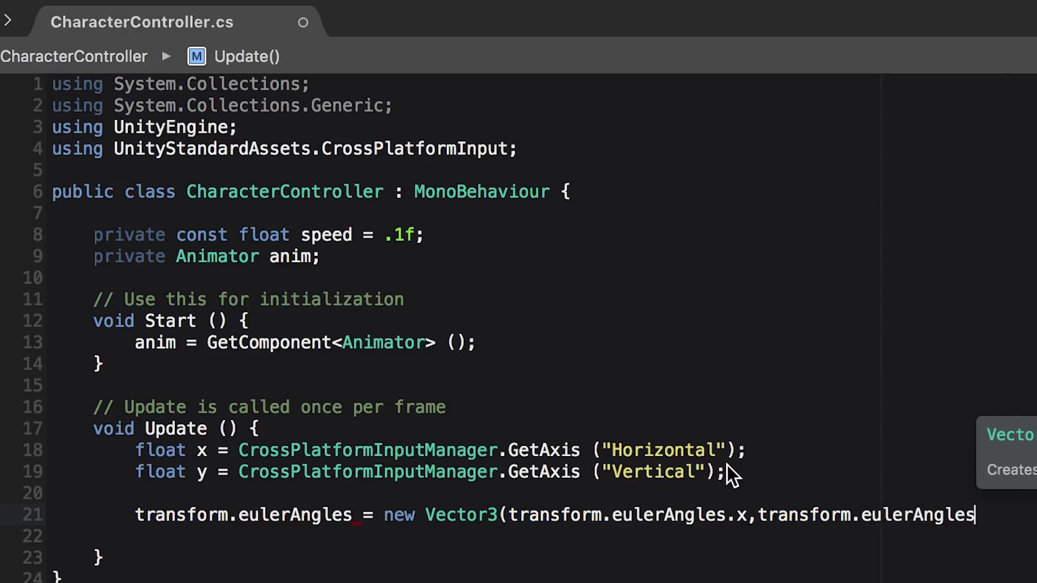
{"action": "type", "text": "z);"}
{"action": "left_click", "coordinate": [767, 514]}
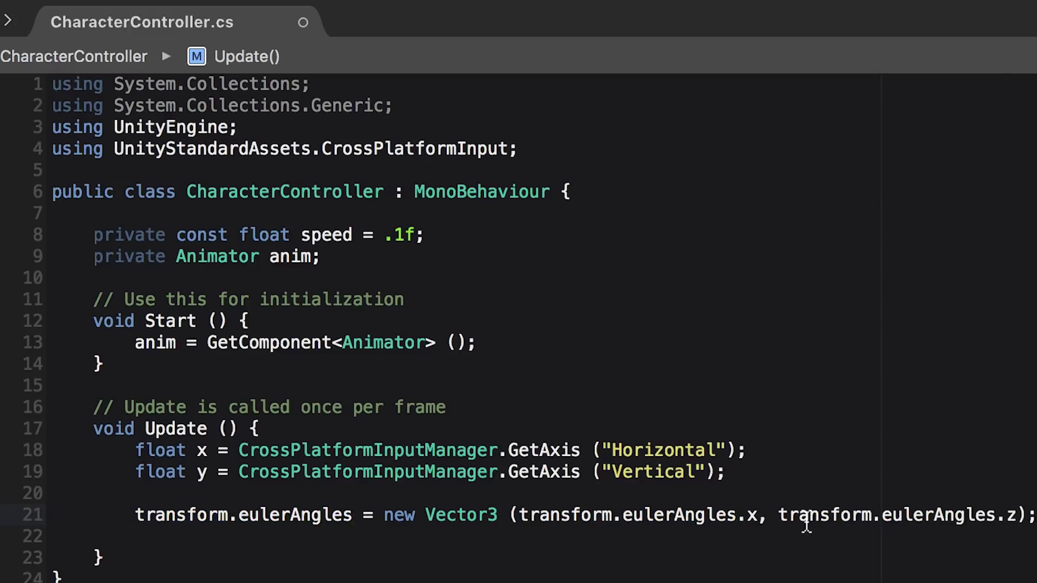
{"action": "type", "text": "Mathf.at"}
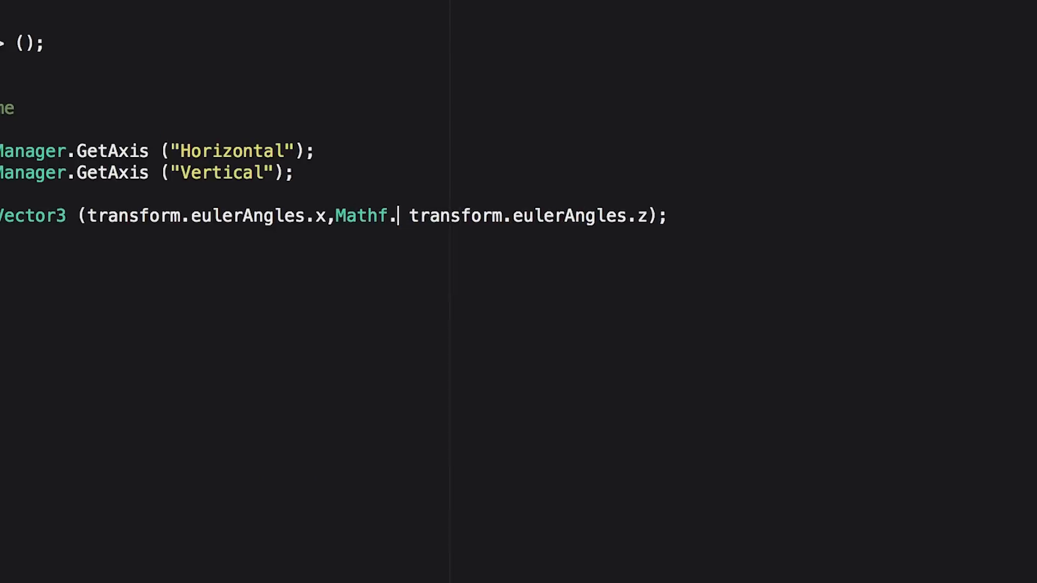
{"action": "key", "text": "Down"}
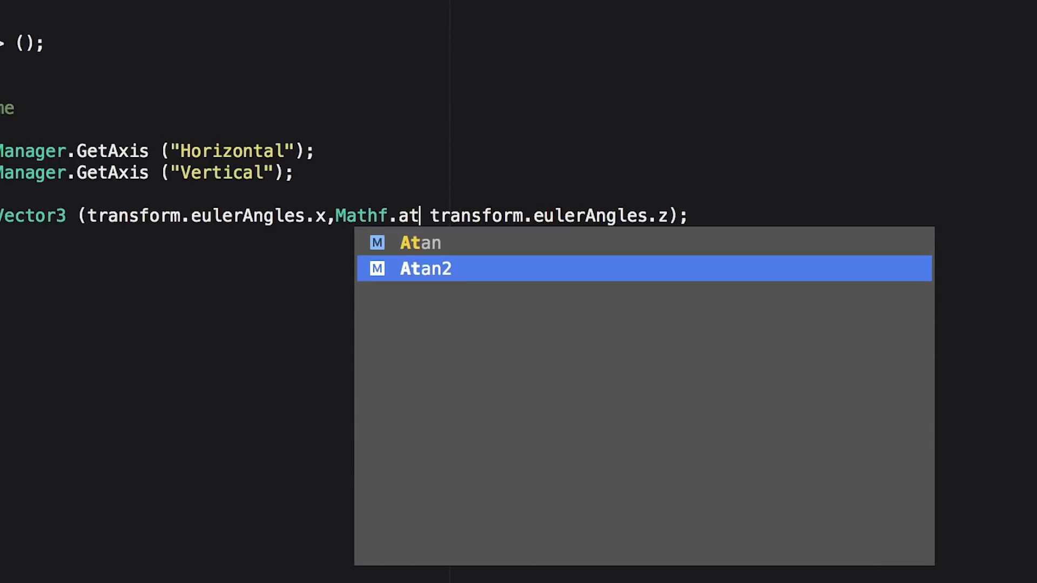
{"action": "key", "text": "Return"}
{"action": "type", "text": "(x,"}
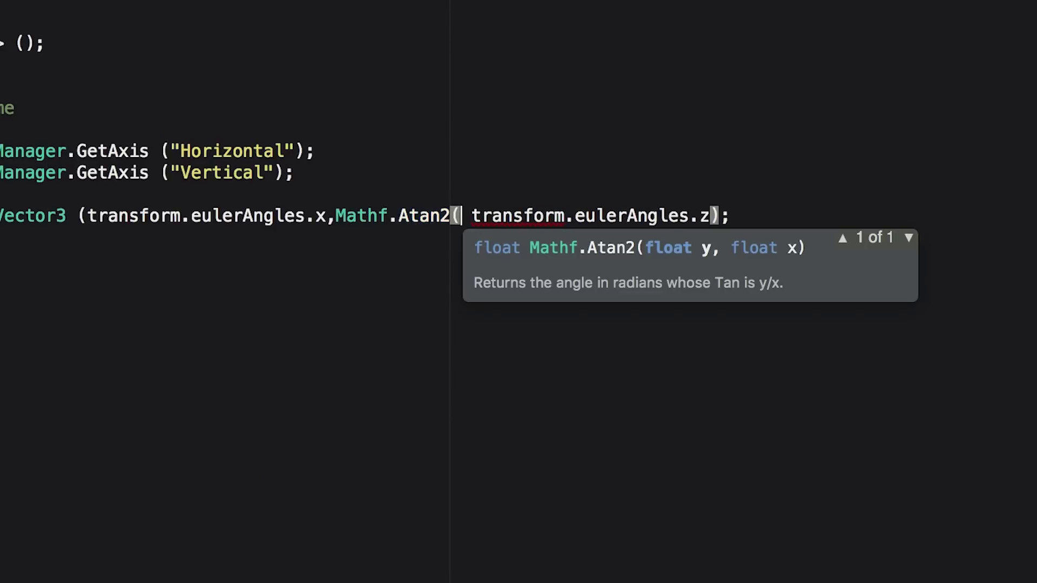
{"action": "type", "text": "y) *"}
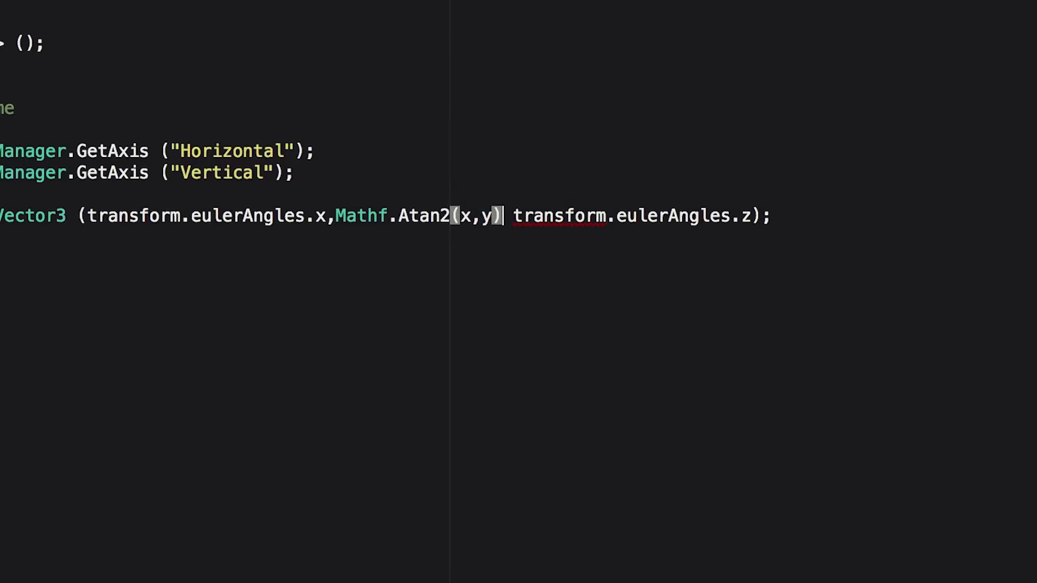
{"action": "type", "text": " Mathf.rad"}
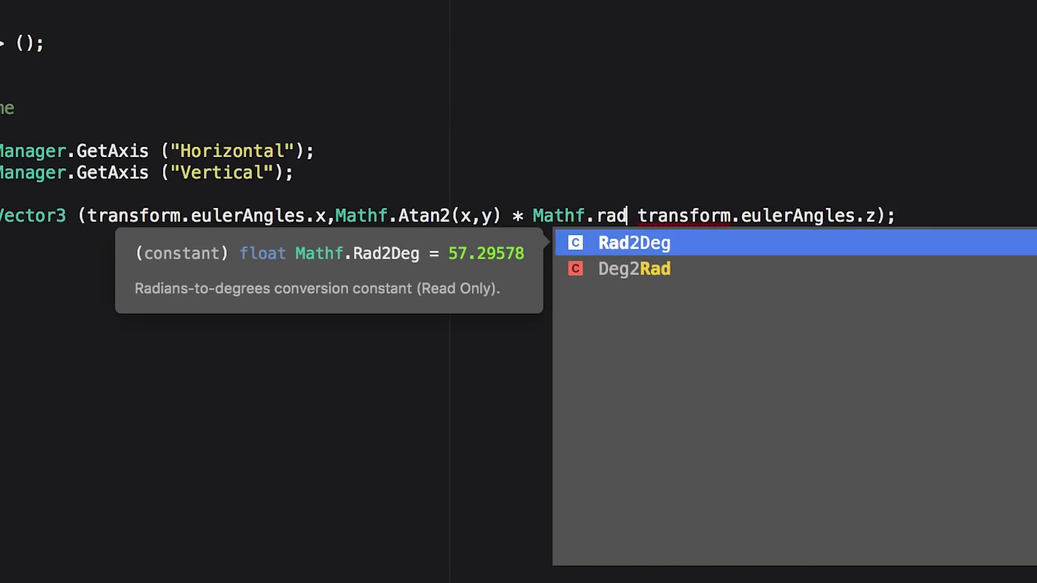
{"action": "key", "text": "Return"}
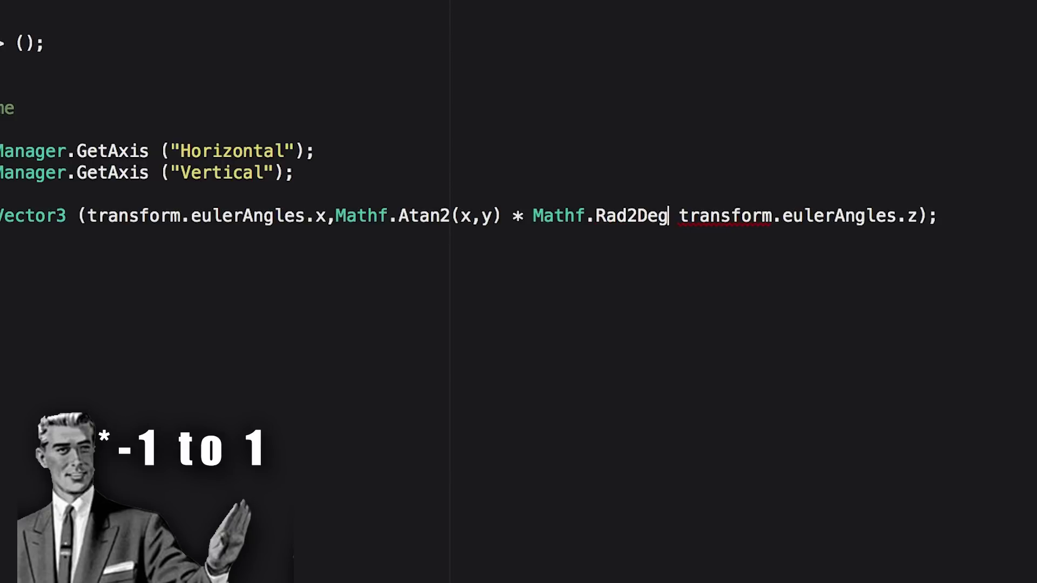
{"action": "type", "text": ","}
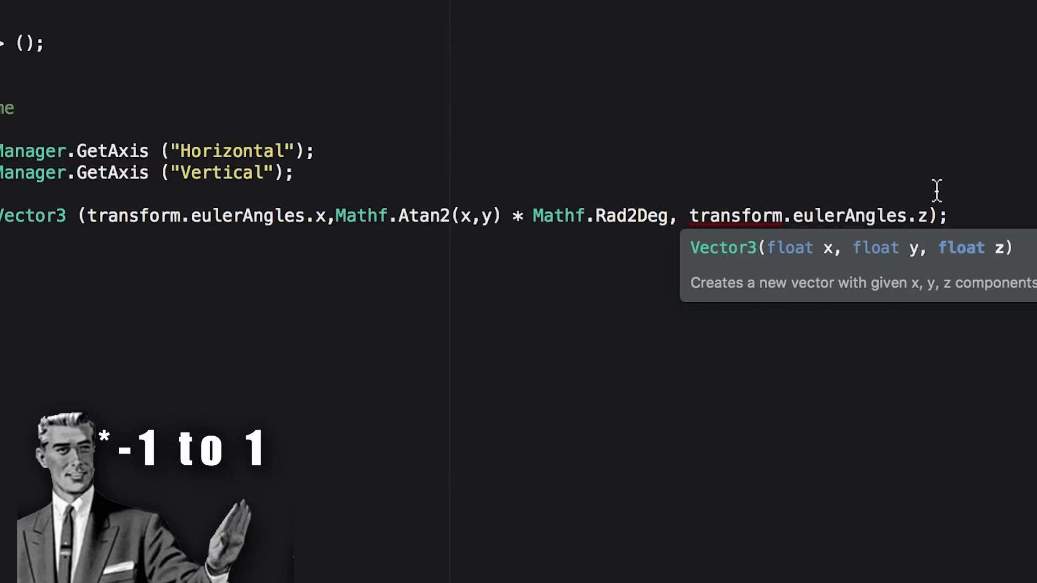
Add the condition 'if (!x.Equals(0) && !y.Equals(0)) {' above the rotation line
{"action": "left_click", "coordinate": [958, 216]}
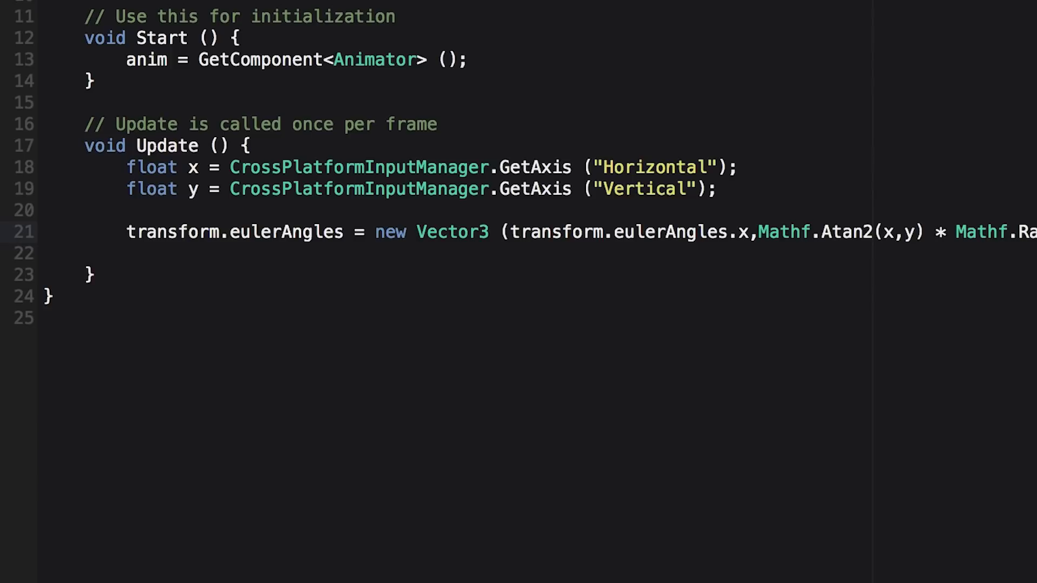
{"action": "key", "text": "Return"}
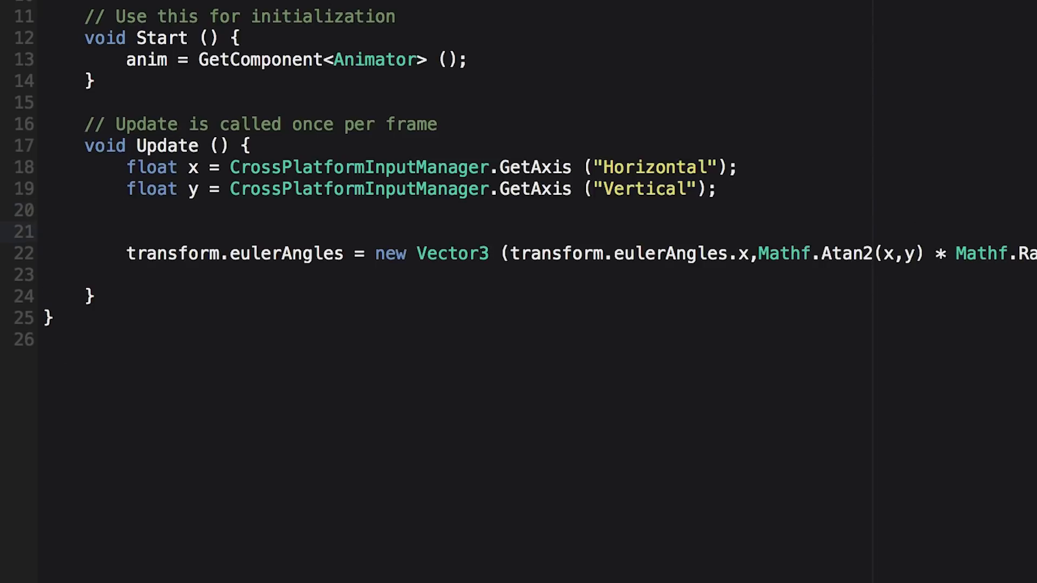
{"action": "type", "text": "if (!x.equ"}
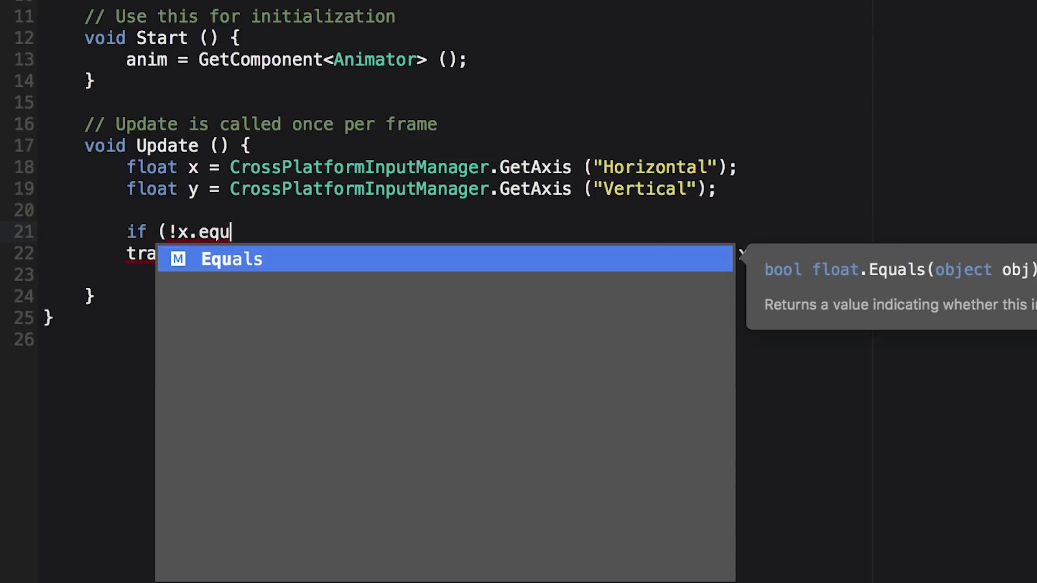
{"action": "key", "text": "Return"}
{"action": "type", "text": "(0) "}
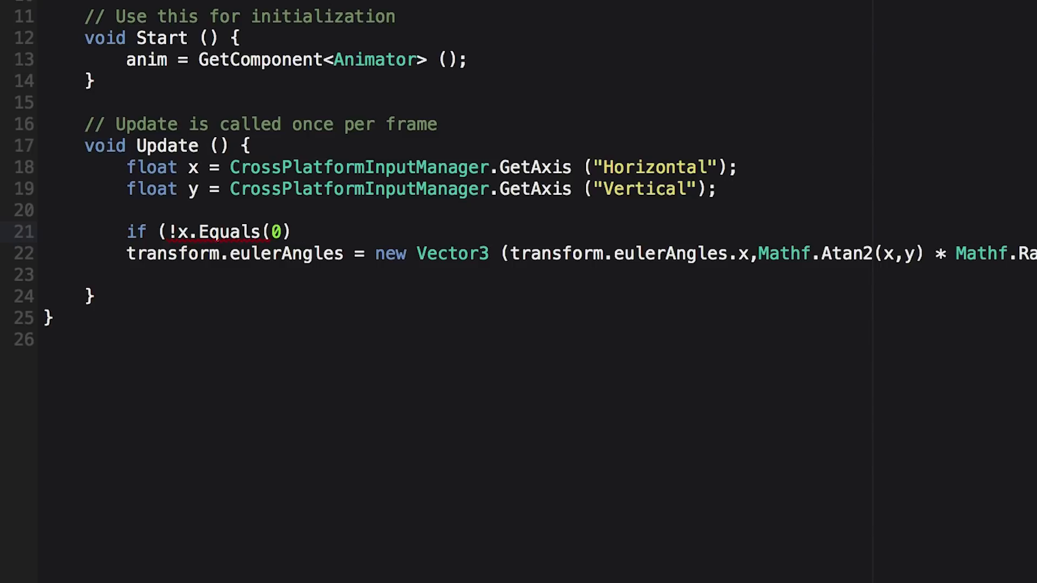
{"action": "type", "text": "&& !y"}
{"action": "key", "text": "Escape"}
{"action": "type", "text": "."}
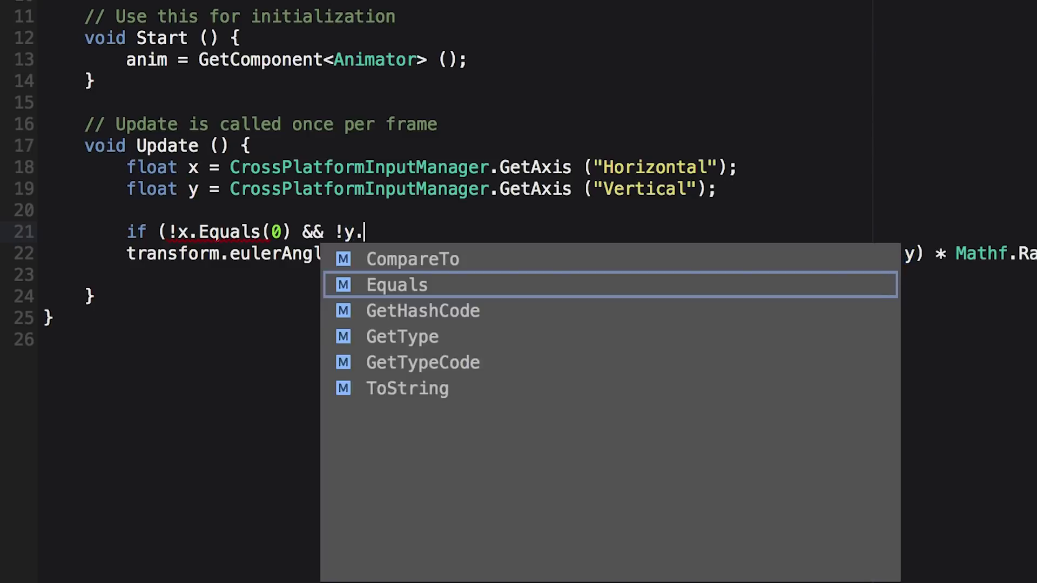
{"action": "type", "text": "ew"}
{"action": "key", "text": "BackSpace"}
{"action": "key", "text": "Return"}
{"action": "type", "text": "(0)) "}
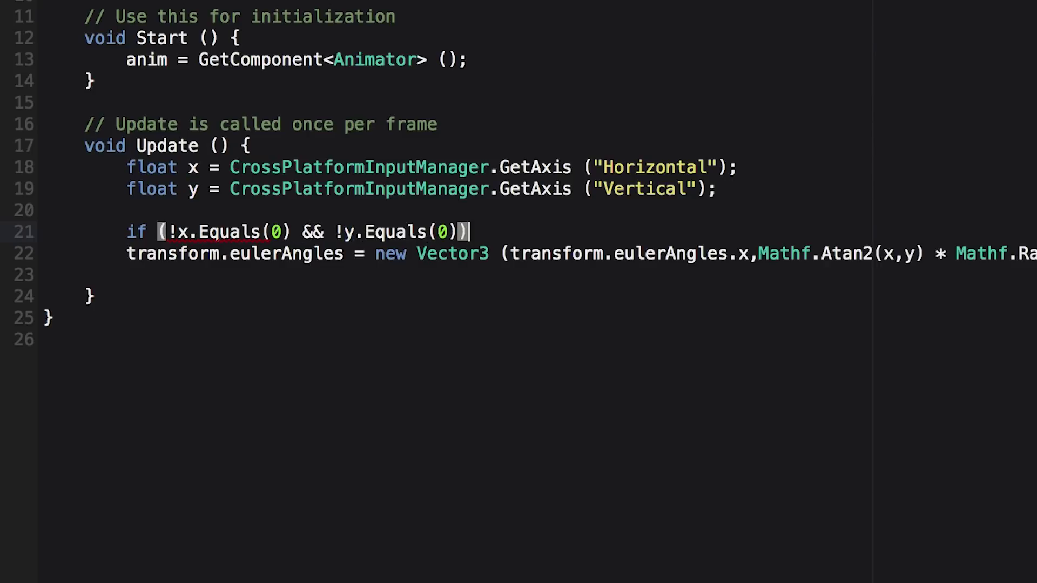
{"action": "type", "text": "{"}
Close the if block with } so it encloses the rotation statement
{"action": "key", "text": "Down"}
{"action": "key", "text": "End"}
{"action": "key", "text": "Return"}
{"action": "type", "text": "}"}
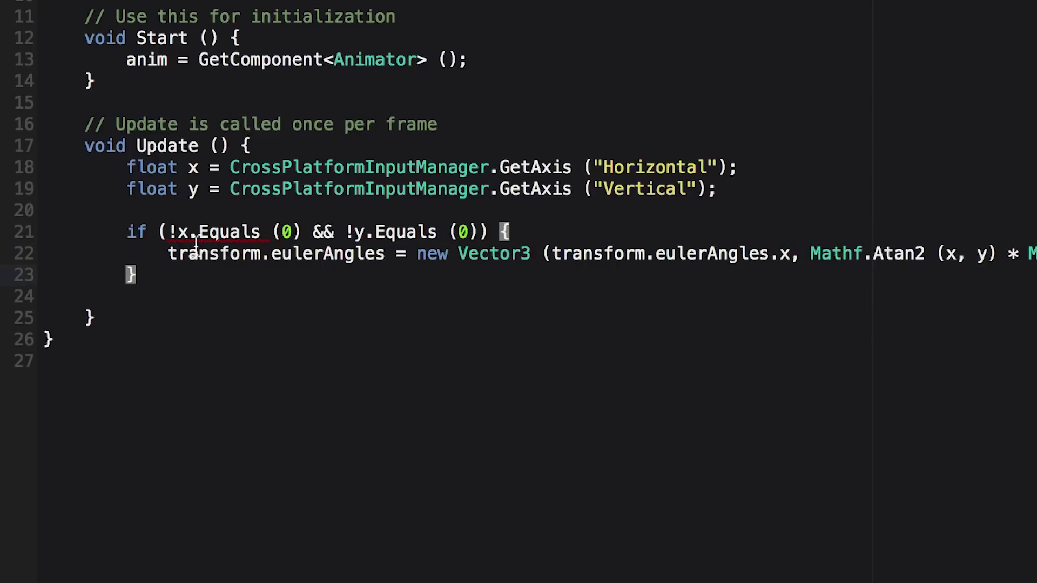
{"action": "key", "text": "Down"}
{"action": "key", "text": "Return"}
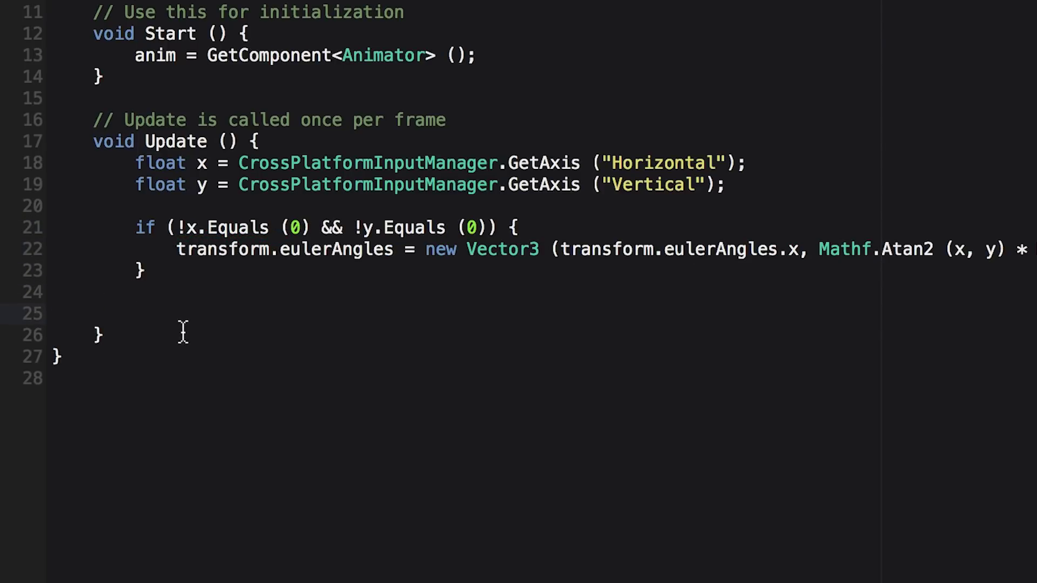
Declare Vector3 movement = new Vector3(x, 0, y); in Update
{"action": "type", "text": "Ve"}
{"action": "type", "text": "movement = enw"}
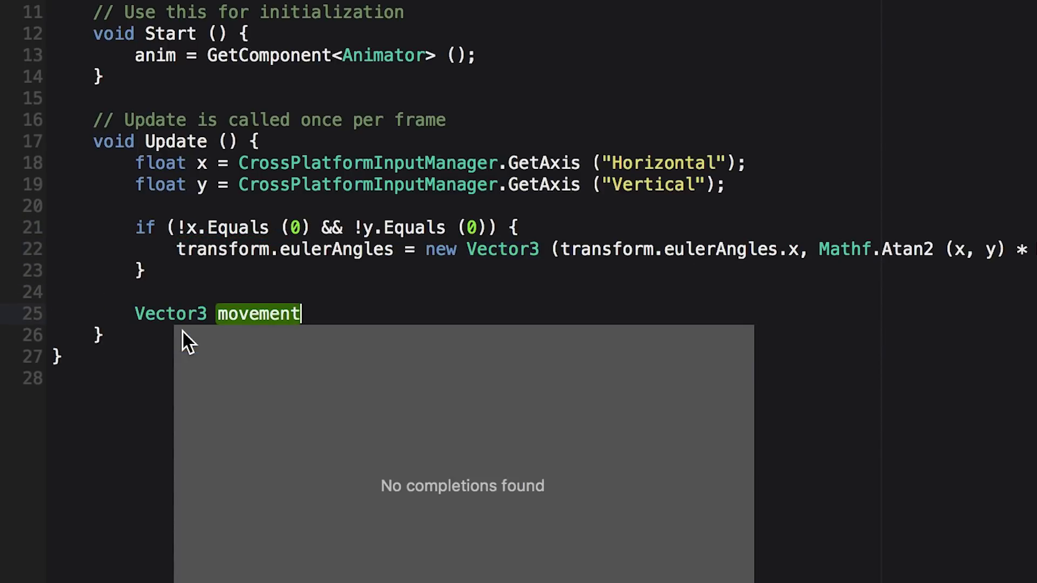
{"action": "key", "text": "BackSpace"}
{"action": "key", "text": "BackSpace"}
{"action": "key", "text": "BackSpace"}
{"action": "key", "text": "BackSpace"}
{"action": "type", "text": "new Vector"}
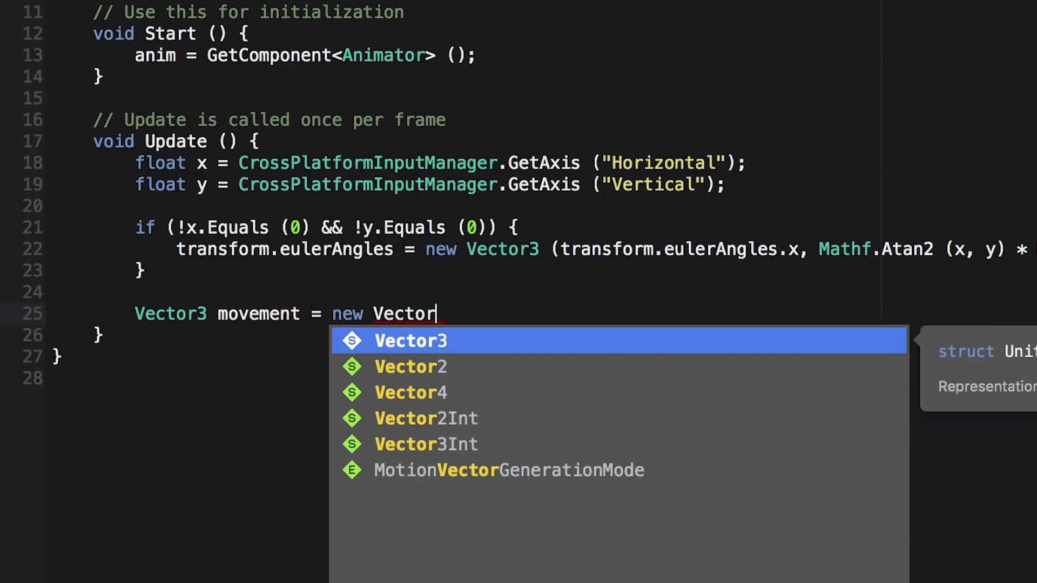
{"action": "key", "text": "Return"}
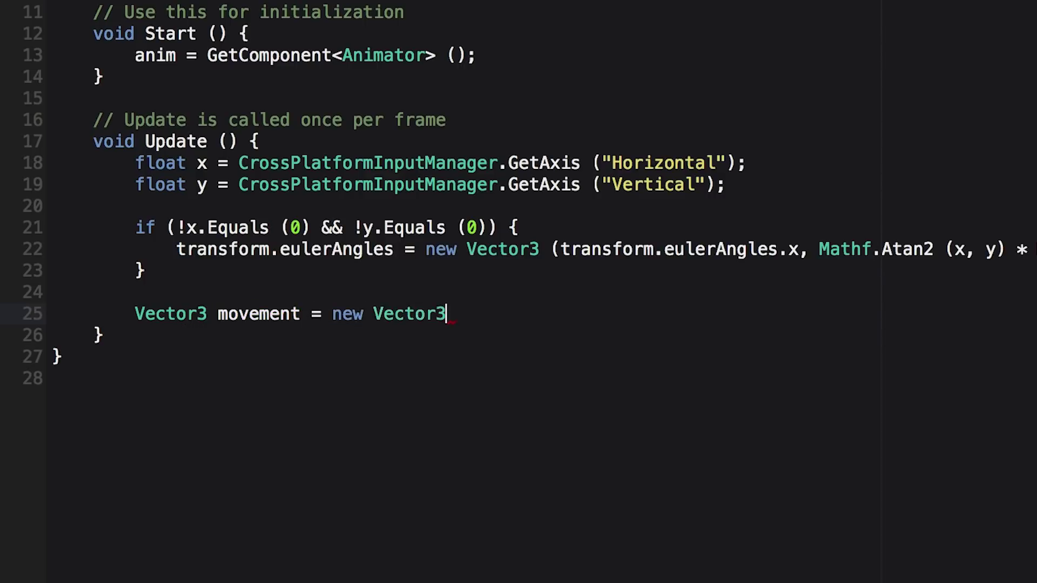
{"action": "type", "text": "(x, 0, y);"}
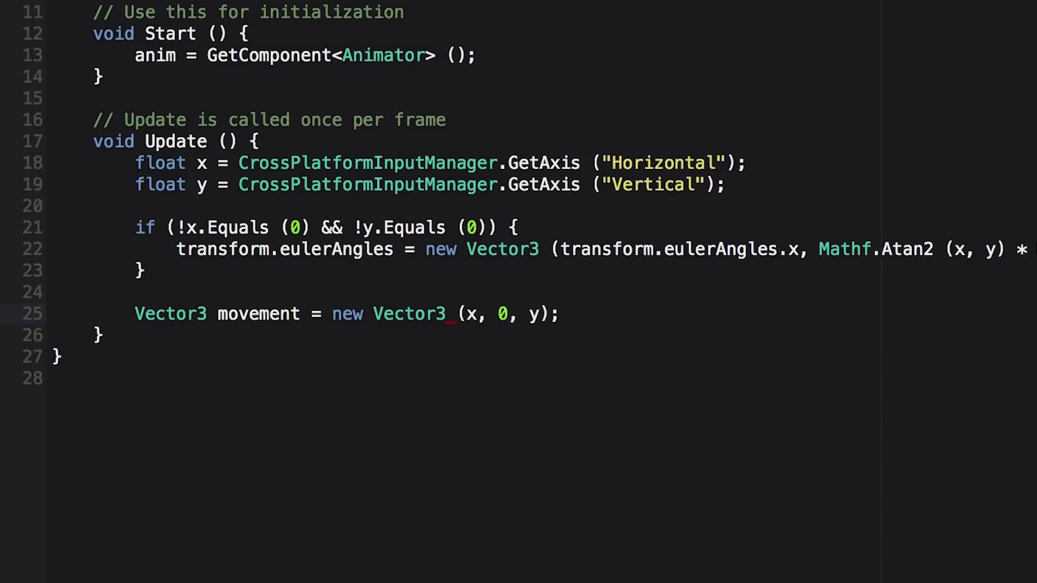
{"action": "key", "text": "Return"}
Add transform.position += transform.forward * Time.deltaTime * speed; below the movement vector
{"action": "type", "text": "transform"}
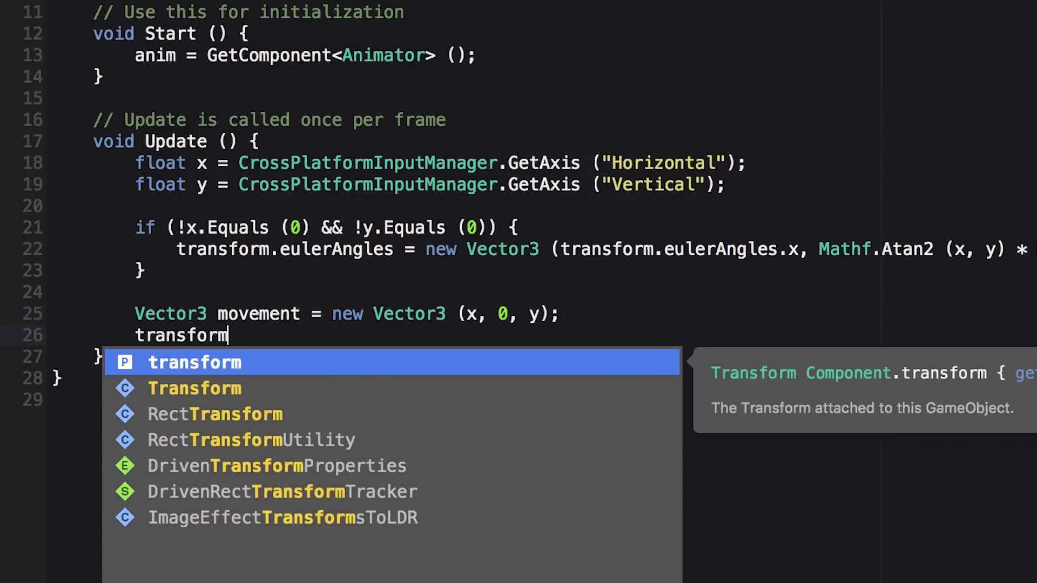
{"action": "type", "text": ".pos"}
{"action": "key", "text": "Return"}
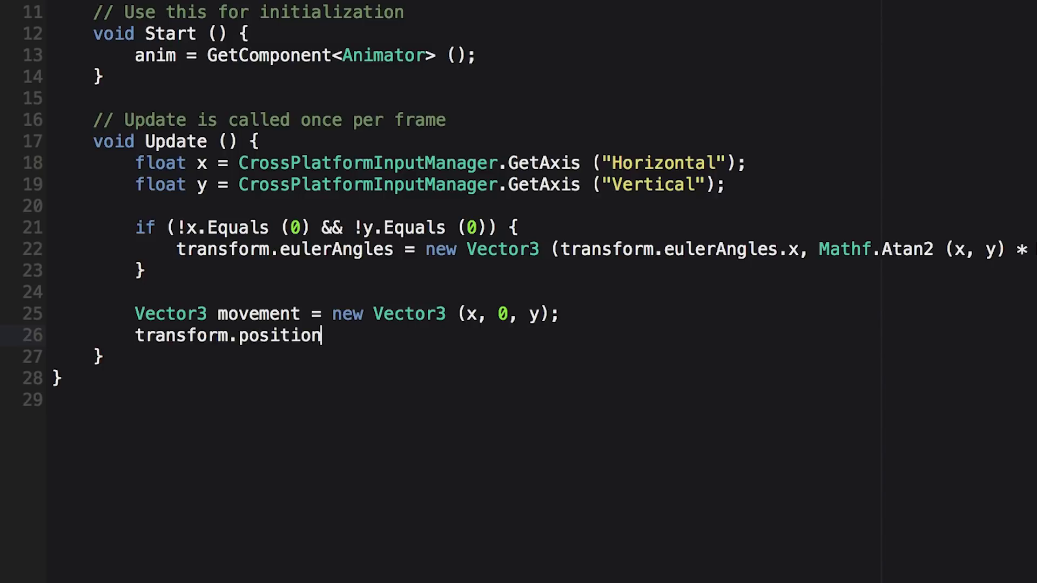
{"action": "type", "text": "+= transform.for"}
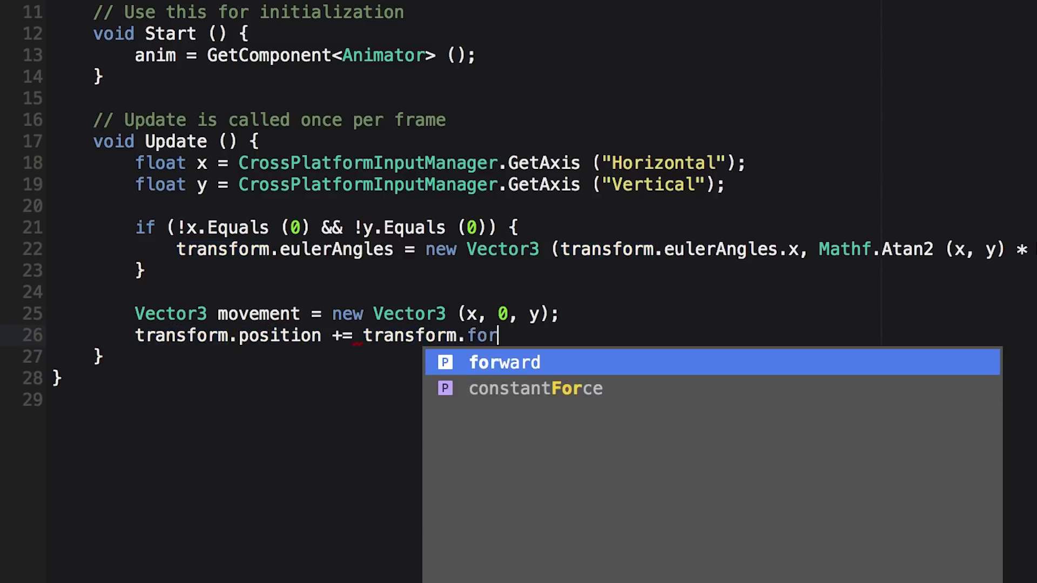
{"action": "key", "text": "Return"}
{"action": "type", "text": "* Time.del"}
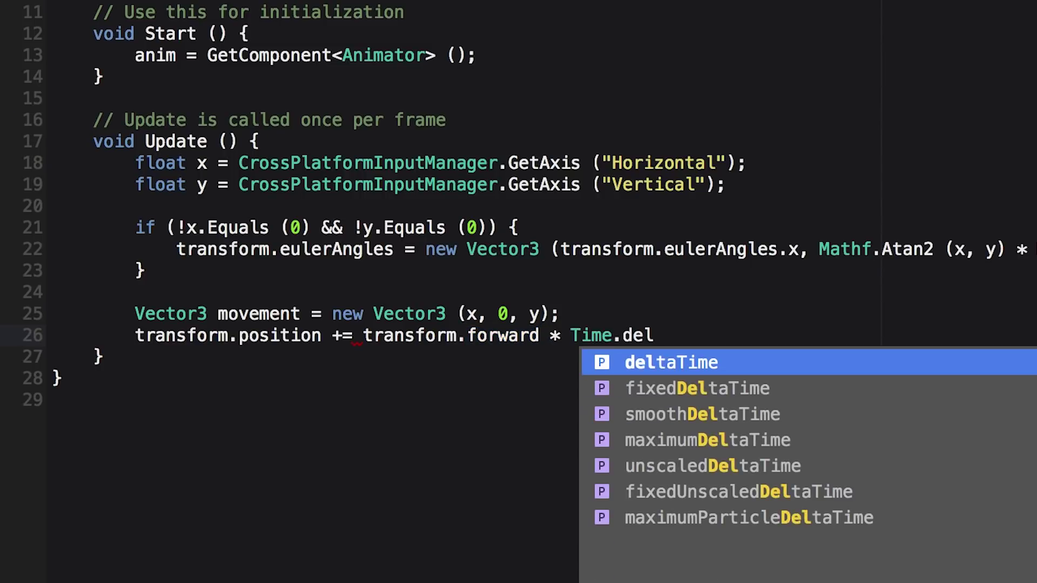
{"action": "key", "text": "Return"}
{"action": "type", "text": "* speed"}
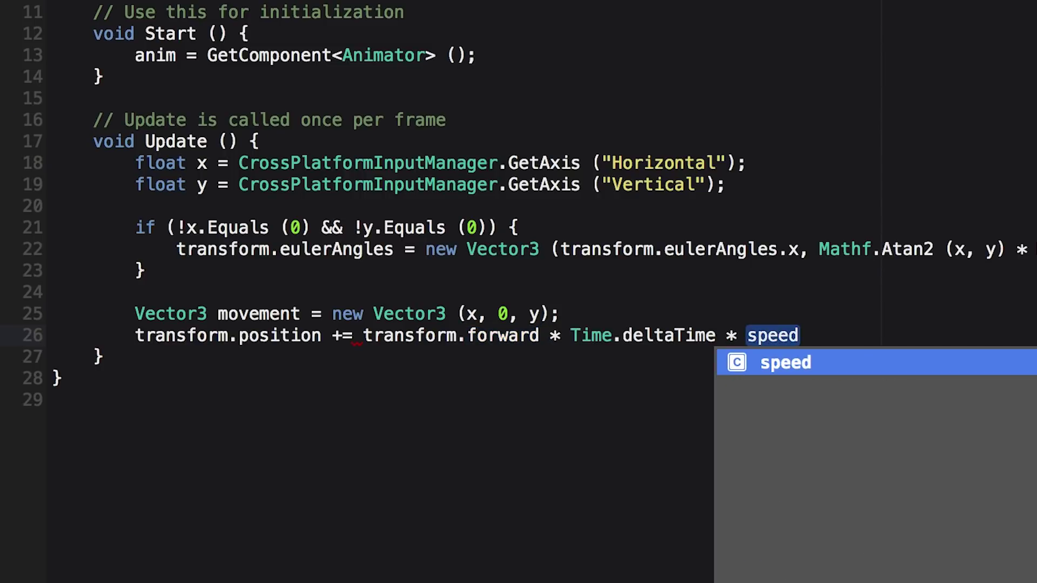
{"action": "key", "text": "Return"}
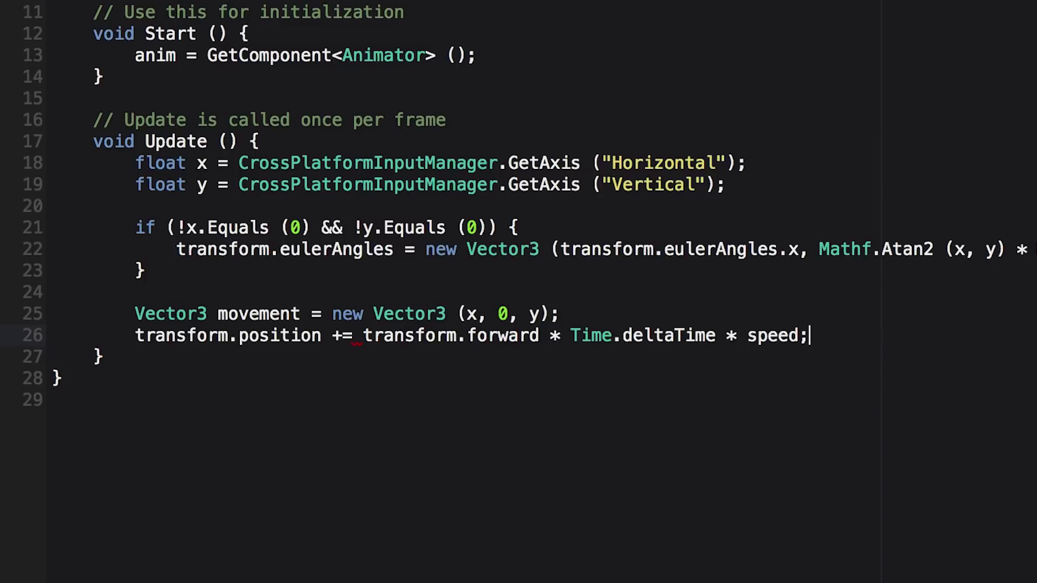
{"action": "left_click", "coordinate": [167, 294]}
Wrap the movement code in if (!x.Equals(0) || !y.Equals(0)) with an empty else block
{"action": "key", "text": "Return"}
{"action": "type", "text": "if (x"}
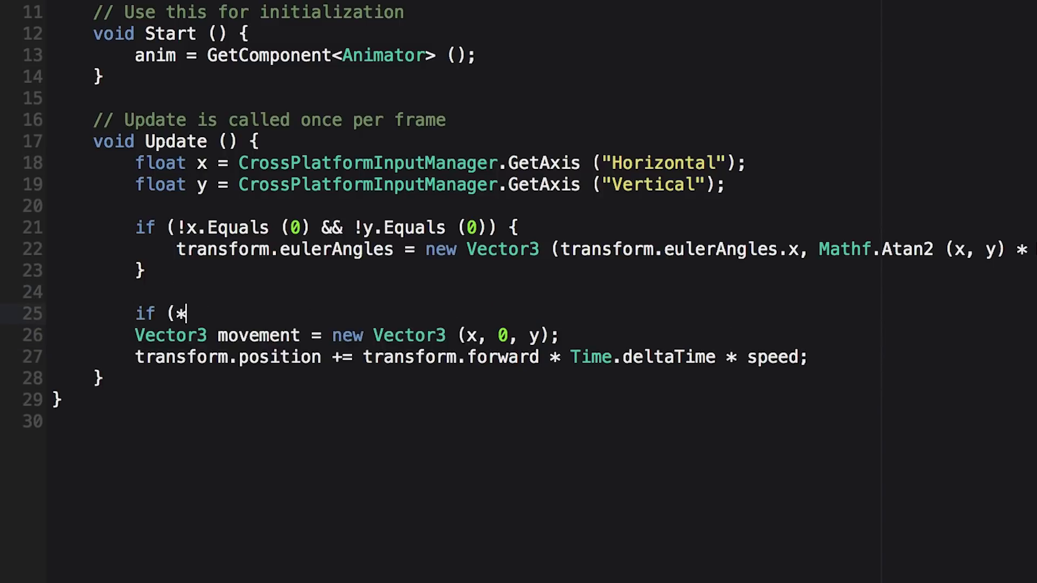
{"action": "key", "text": "BackSpace"}
{"action": "type", "text": "!x.Equals("}
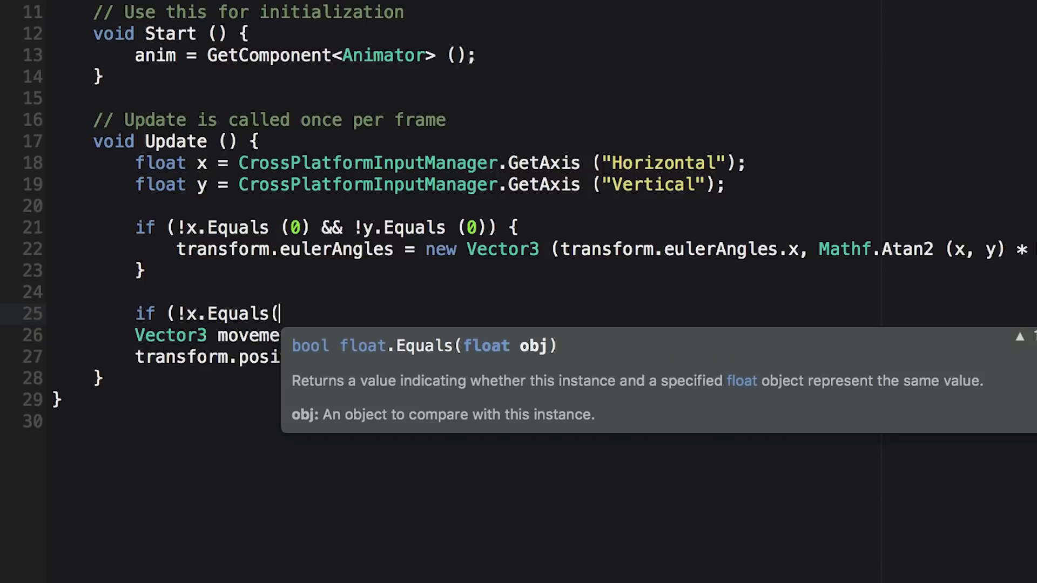
{"action": "type", "text": "0) || !y.Equals(0)){"}
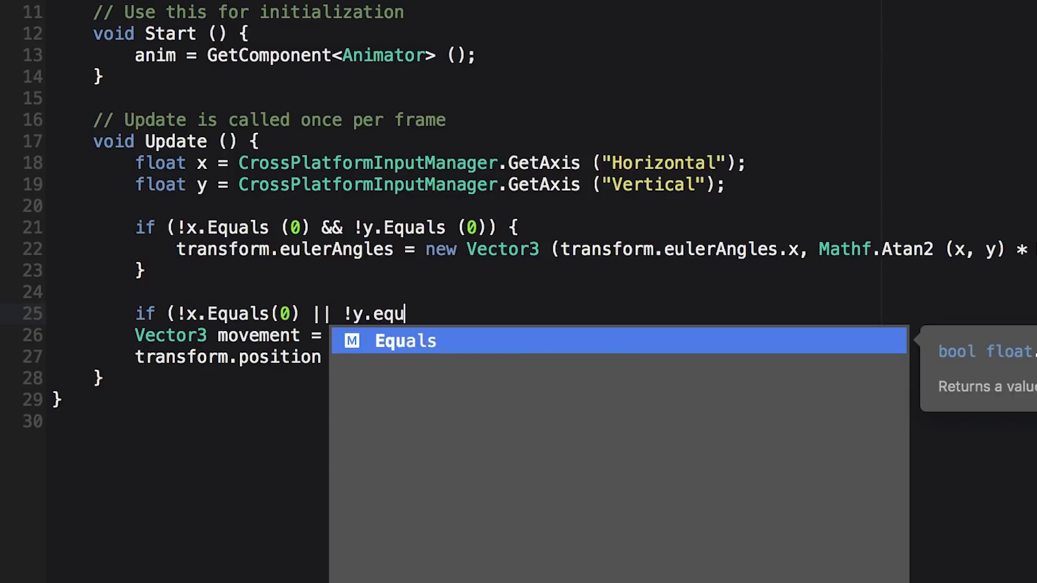
{"action": "key", "text": "Down"}
{"action": "key", "text": "Down"}
{"action": "key", "text": "Down"}
{"action": "type", "text": "else "}
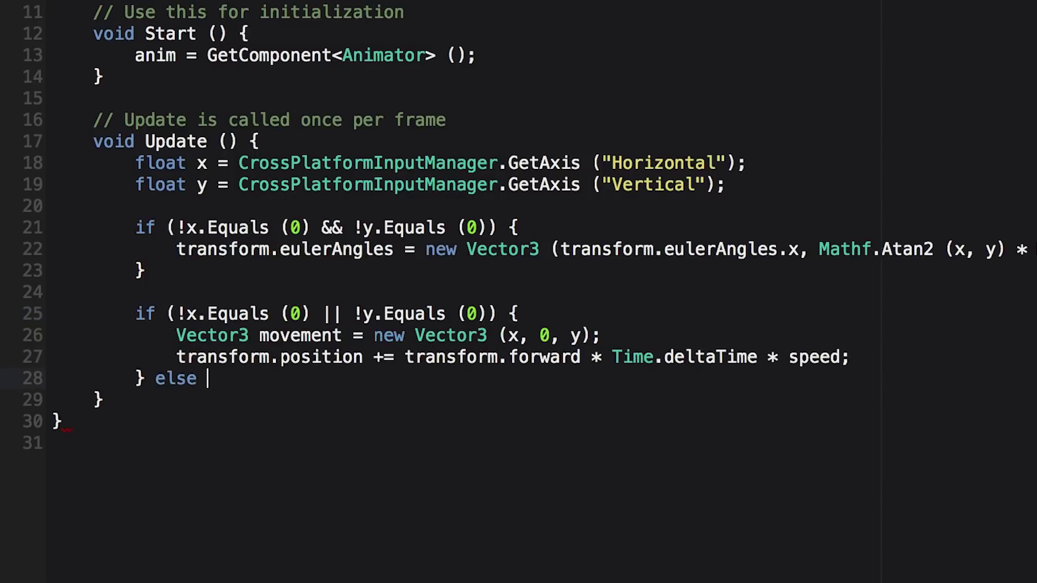
{"action": "type", "text": "{"}
{"action": "key", "text": "Return"}
{"action": "key", "text": "Return"}
Call anim.SetTrigger("walk"); inside the movement if block
{"action": "left_click", "coordinate": [909, 346]}
{"action": "left_click", "coordinate": [909, 352]}
{"action": "key", "text": "Return"}
{"action": "type", "text": "anim.t"}
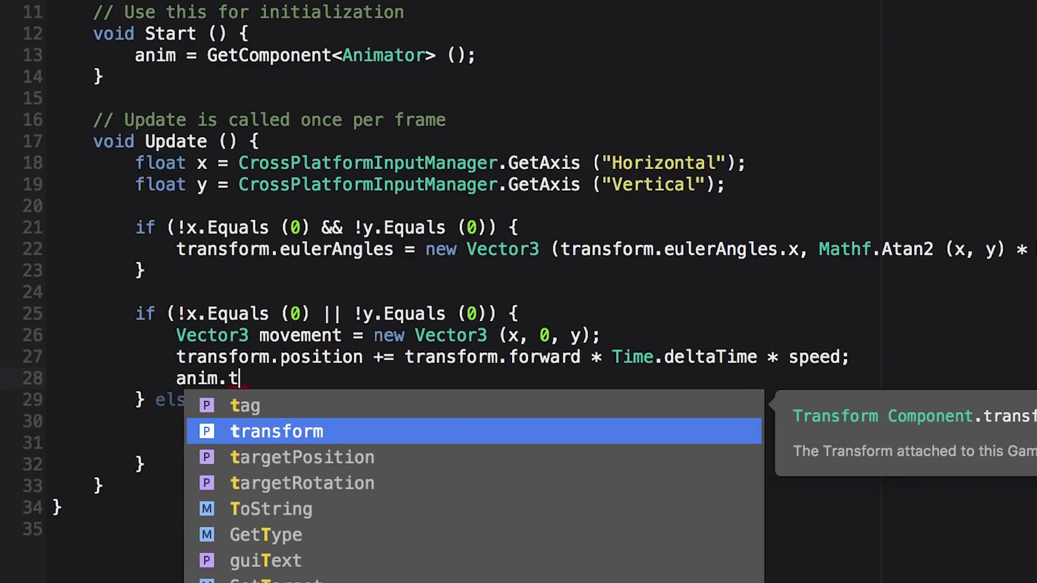
{"action": "key", "text": "BackSpace"}
{"action": "type", "text": "SetTrigger(\"walk\");"}
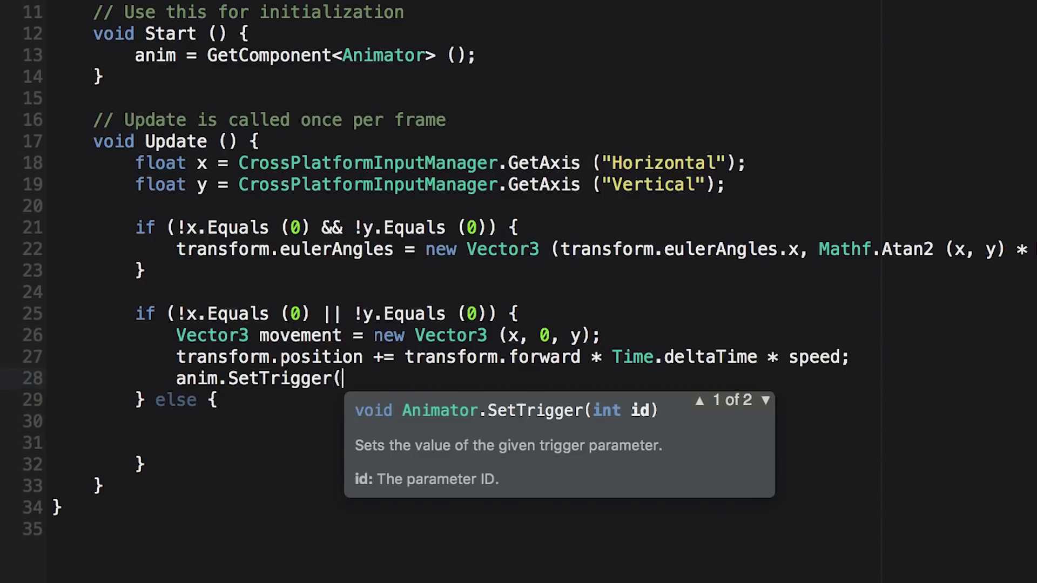
Copy the trigger line into the else block as anim.SetTrigger("idle"); and remove leftover blank lines
{"action": "triple_click", "coordinate": [378, 378]}
{"action": "key", "text": "super+c"}
{"action": "left_click", "coordinate": [244, 423]}
{"action": "key", "text": "super+v"}
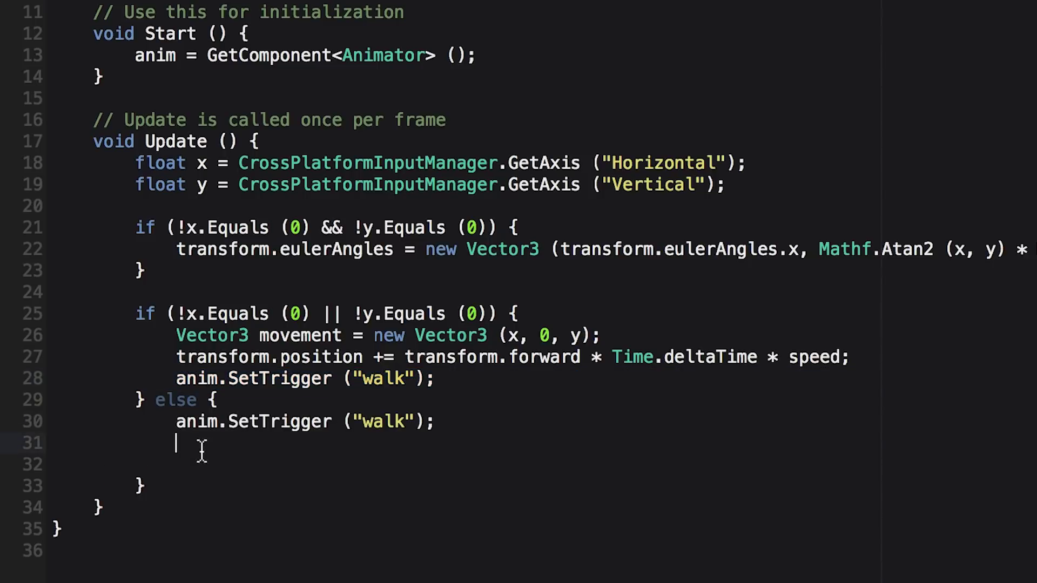
{"action": "left_click_drag", "start_coordinate": [175, 476], "coordinate": [69, 440]}
{"action": "key", "text": "BackSpace"}
{"action": "double_click", "coordinate": [384, 422]}
{"action": "type", "text": "idle"}
{"action": "key", "text": "Down"}
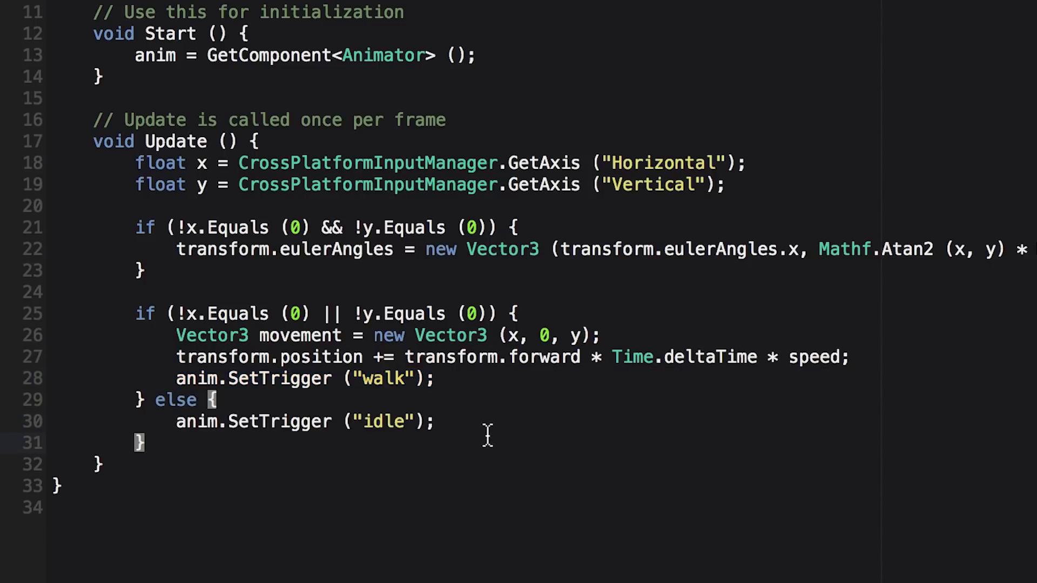
{"action": "scroll", "coordinate": [324, 432], "scroll_direction": "down", "scroll_amount": 2}
{"action": "left_click", "coordinate": [152, 411]}
{"action": "key", "text": "Return"}
{"action": "key", "text": "Return"}
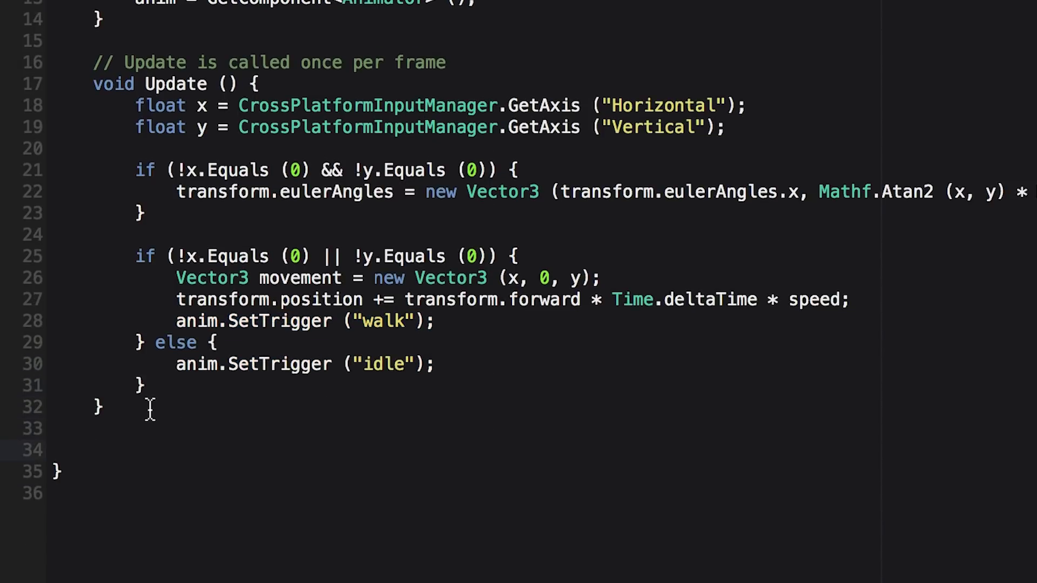
Write public void PlaceCharacter() { transform.localPosition = Vector3.zero; } below Update
{"action": "type", "text": "public void Pla"}
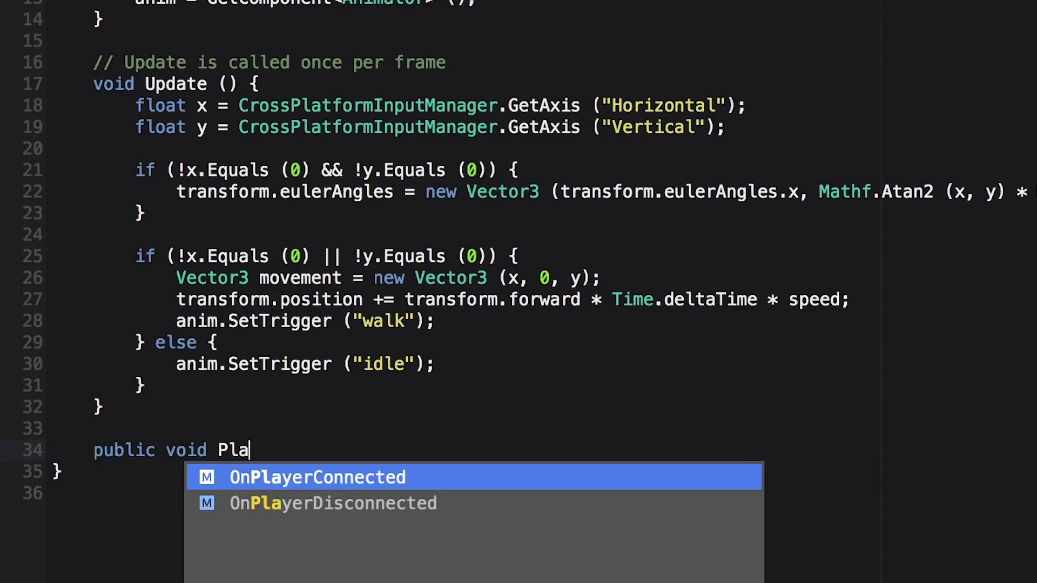
{"action": "type", "text": "ceCharacter () {"}
{"action": "key", "text": "Return"}
{"action": "key", "text": "Return"}
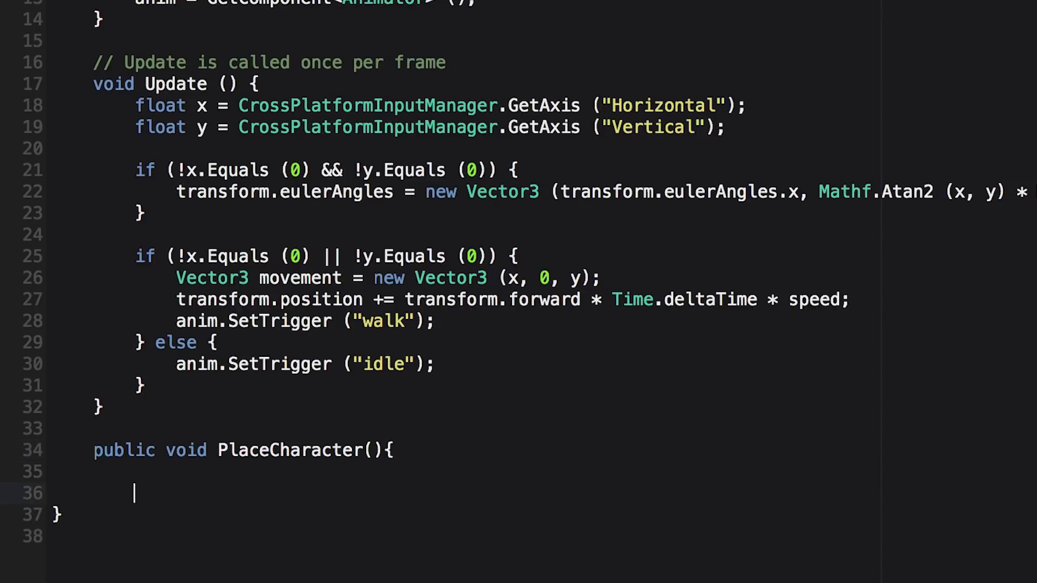
{"action": "key", "text": "Return"}
{"action": "type", "text": "}"}
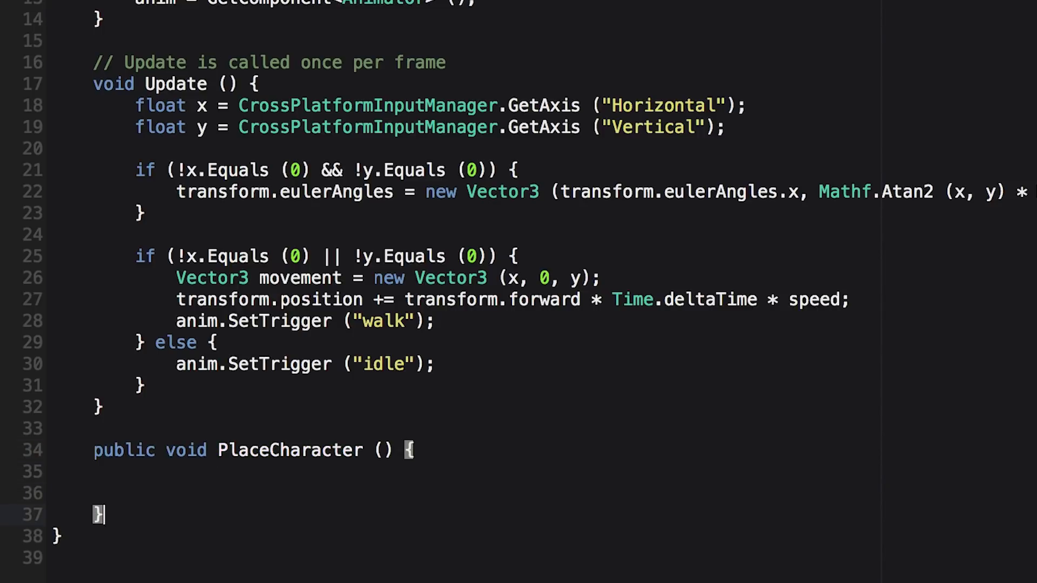
{"action": "left_click", "coordinate": [135, 493]}
{"action": "type", "text": "transform.l"}
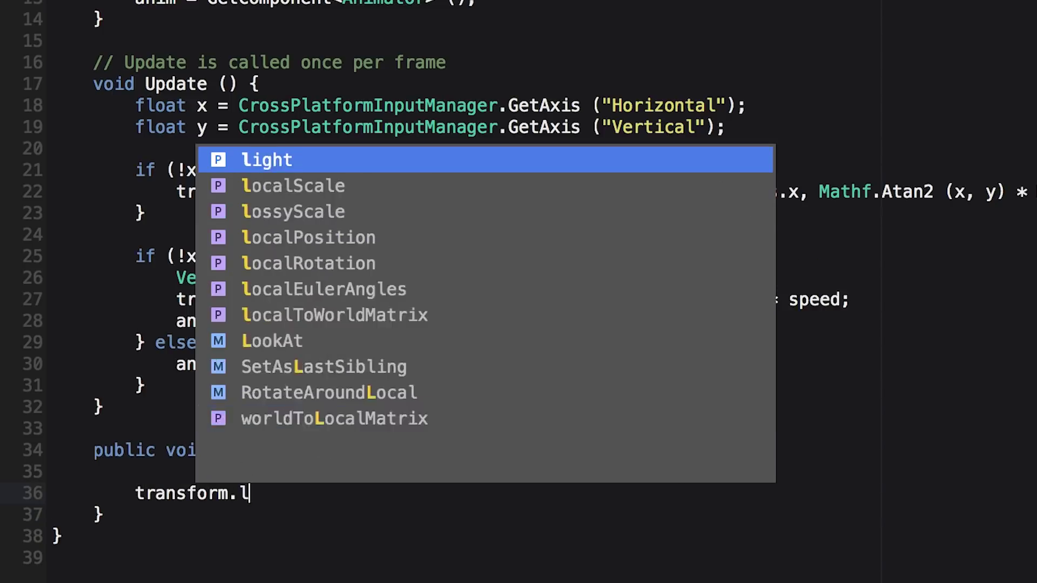
{"action": "type", "text": "ocalPo"}
{"action": "key", "text": "Return"}
{"action": "type", "text": "= Vector"}
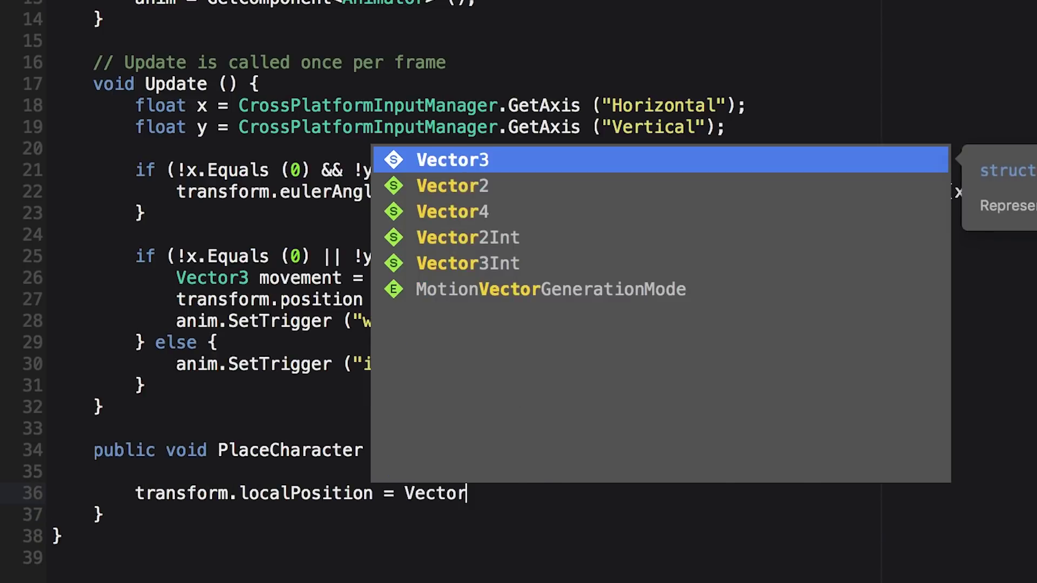
{"action": "type", "text": "3.zero;"}
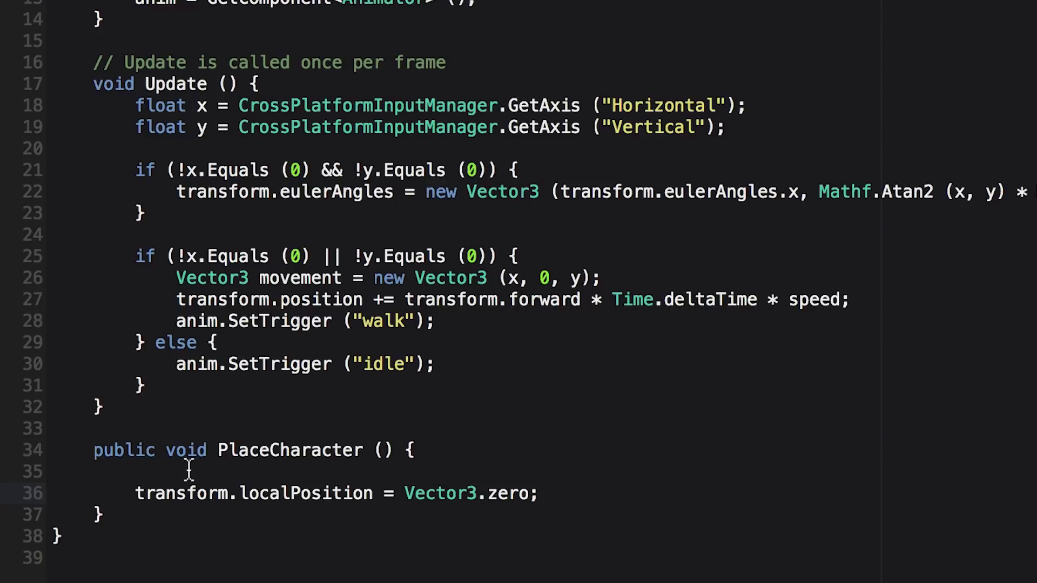
{"action": "left_click", "coordinate": [188, 471]}
{"action": "key", "text": "BackSpace"}
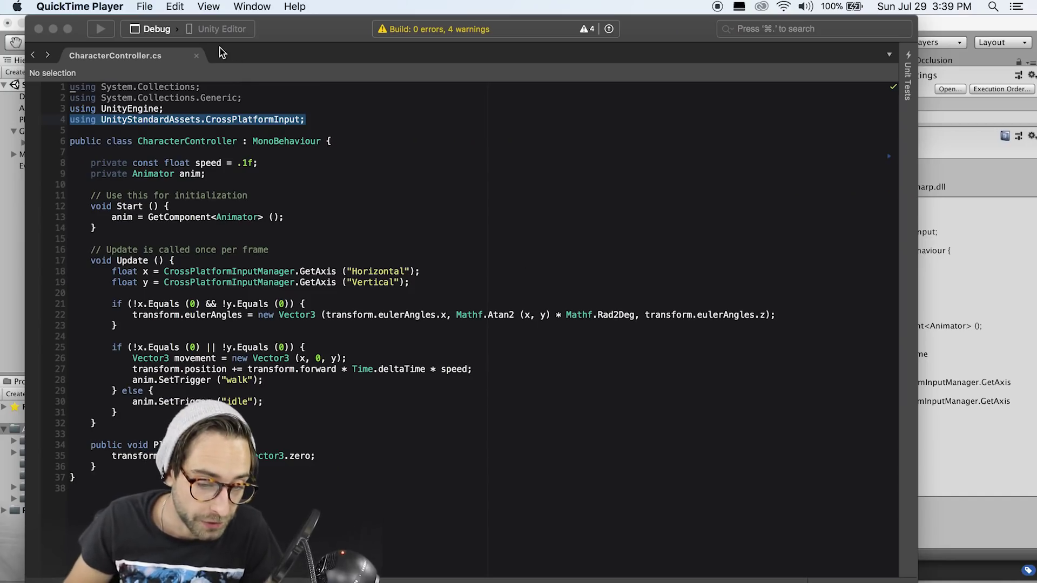
Add the CharacterController script component to Monster by searching 'chara' in Add Component
{"action": "left_click", "coordinate": [56, 28]}
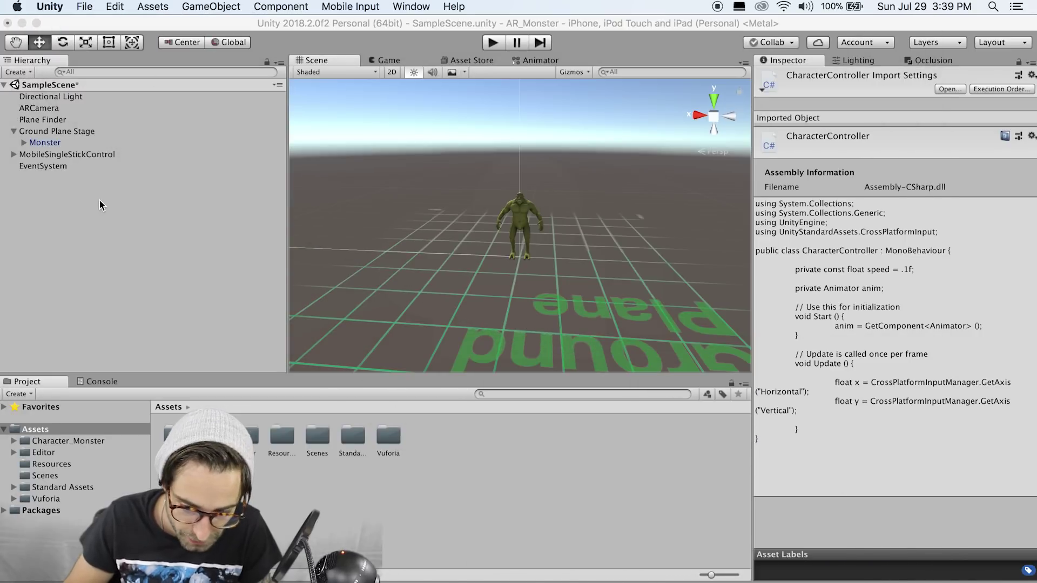
{"action": "left_click", "coordinate": [60, 143]}
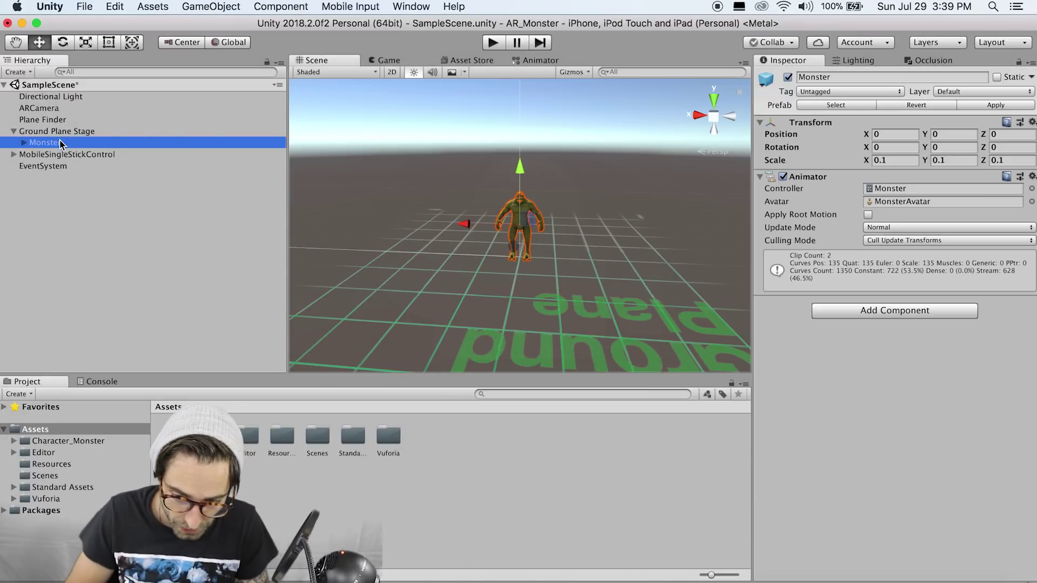
{"action": "left_click", "coordinate": [855, 314]}
{"action": "type", "text": "charac"}
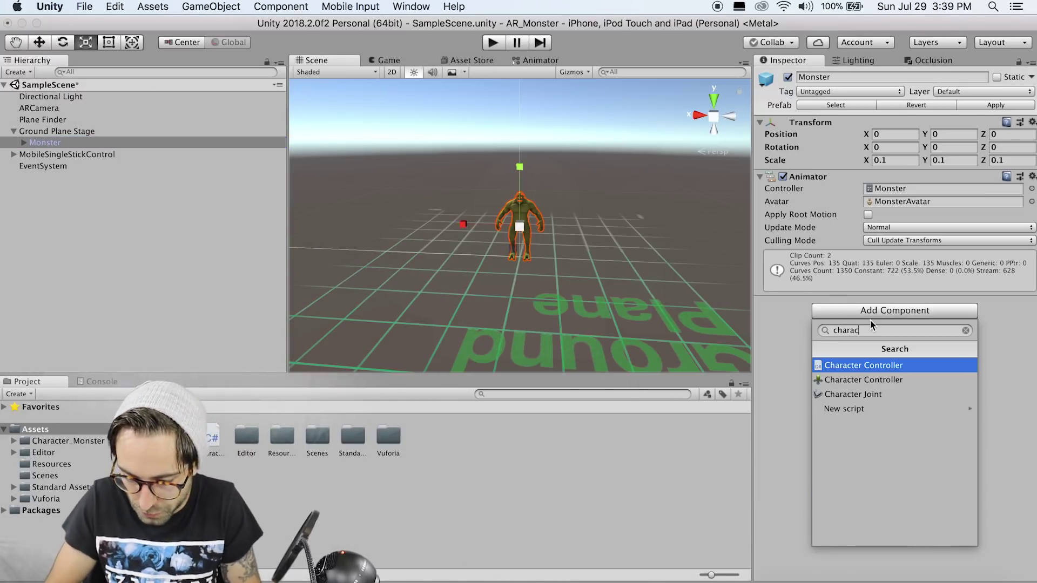
{"action": "key", "text": "Return"}
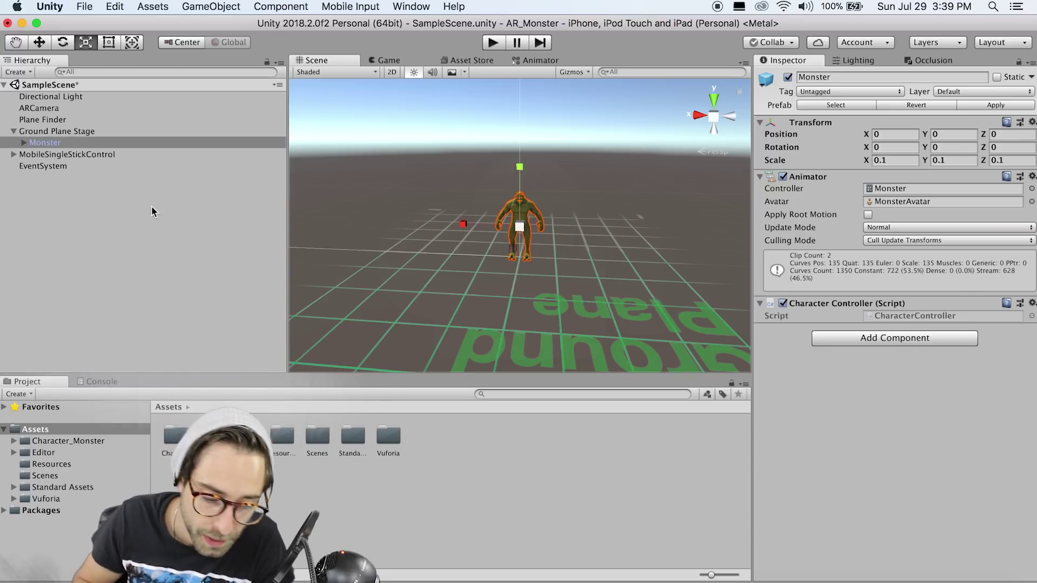
Add a second On Content Placed action on Plane Finder calling Monster's CharacterController.PlaceCharacter()
{"action": "left_click", "coordinate": [58, 120]}
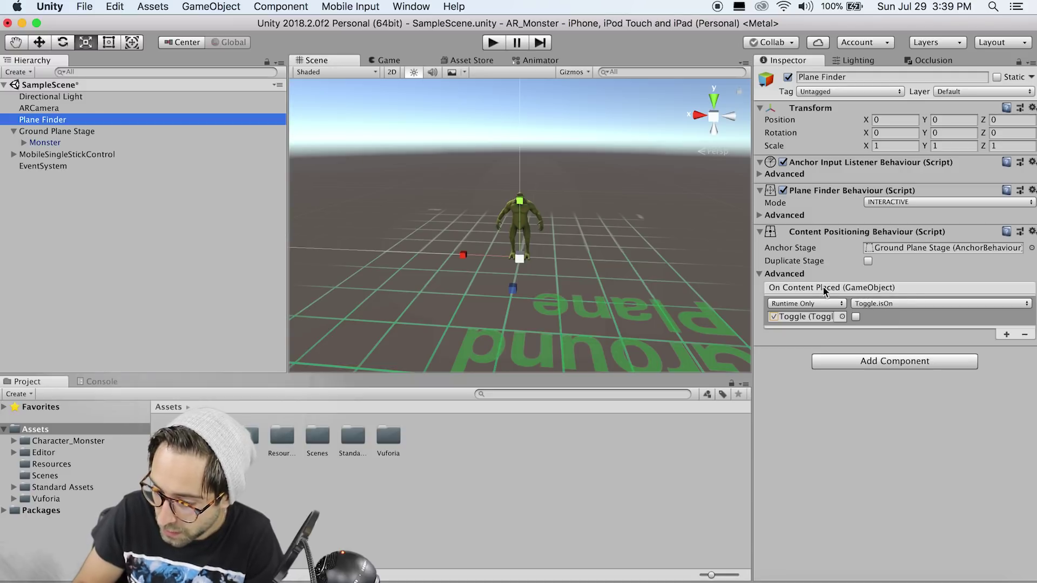
{"action": "left_click", "coordinate": [1007, 337]}
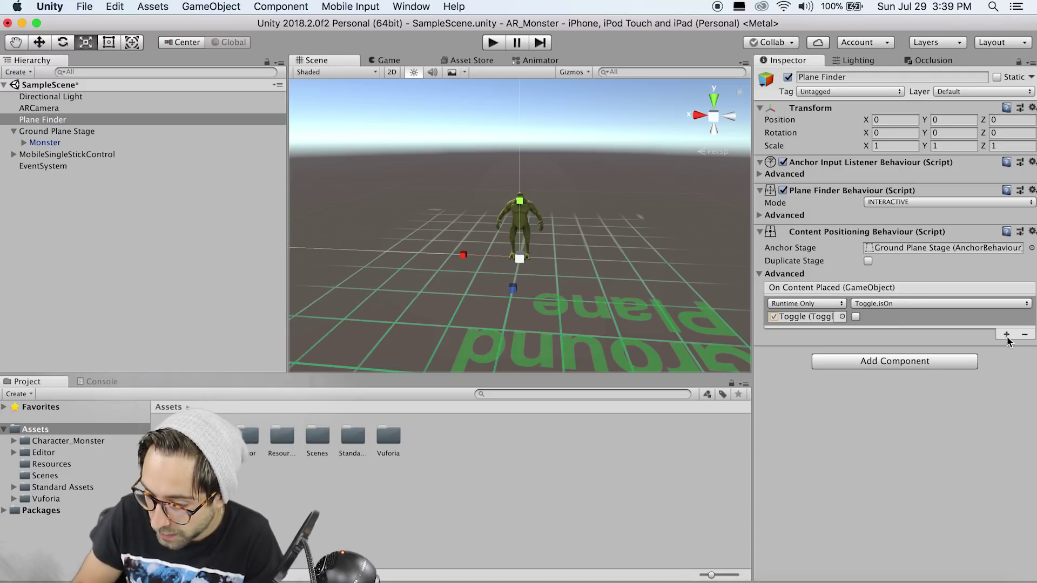
{"action": "left_click", "coordinate": [1007, 335]}
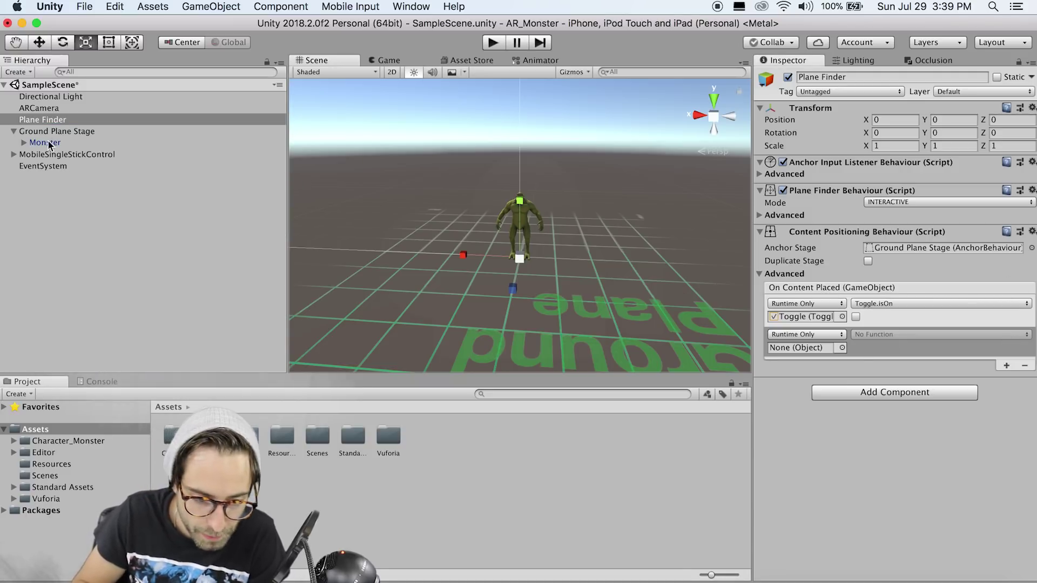
{"action": "left_click_drag", "start_coordinate": [46, 144], "coordinate": [800, 348]}
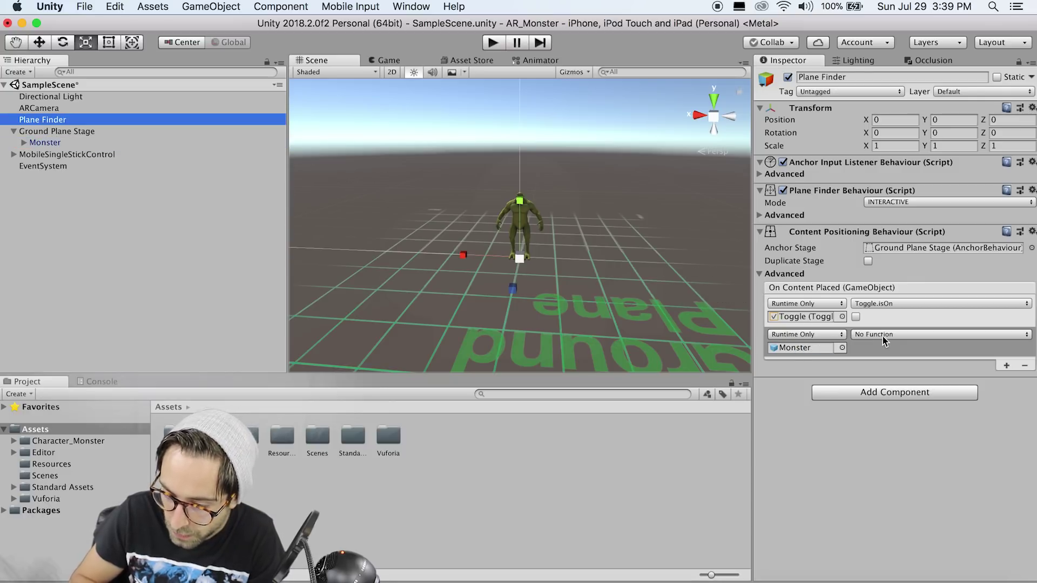
{"action": "left_click", "coordinate": [886, 335]}
{"action": "mouse_move", "coordinate": [894, 410]}
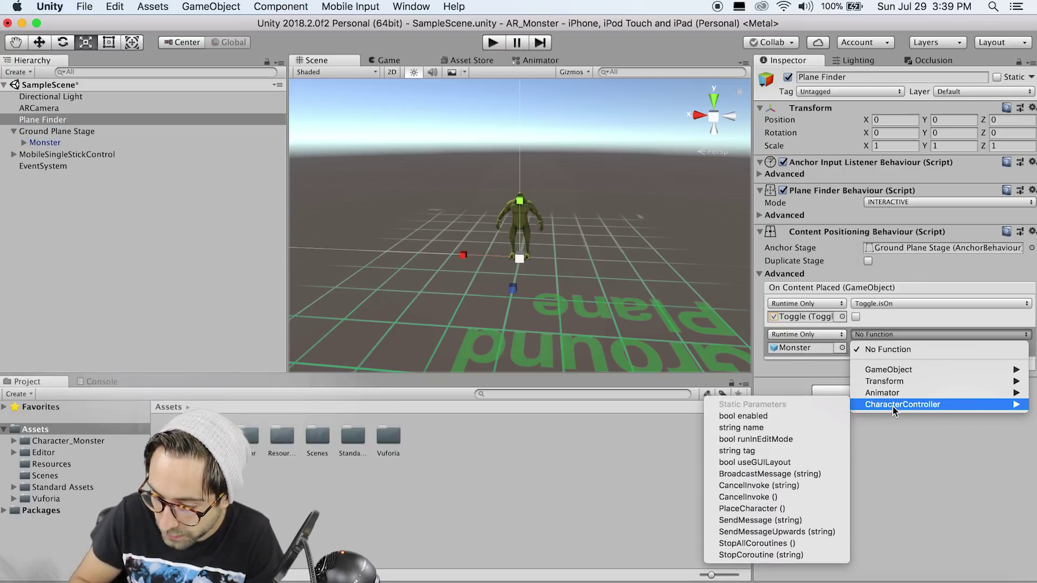
{"action": "left_click", "coordinate": [758, 508]}
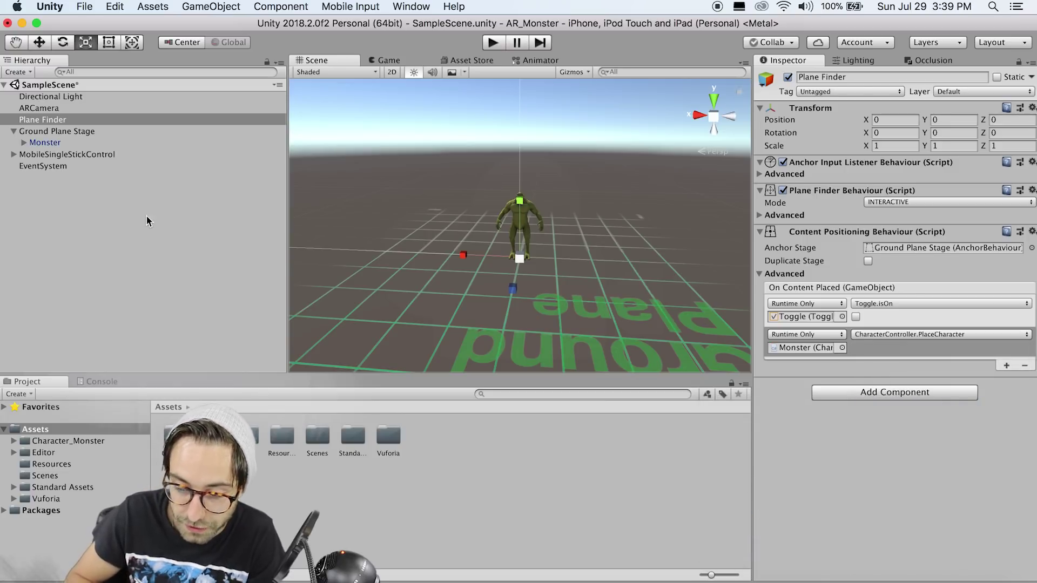
Save the scene and open iOS Player Settings from Build Settings
{"action": "key", "text": "super+s"}
{"action": "left_click", "coordinate": [93, 5]}
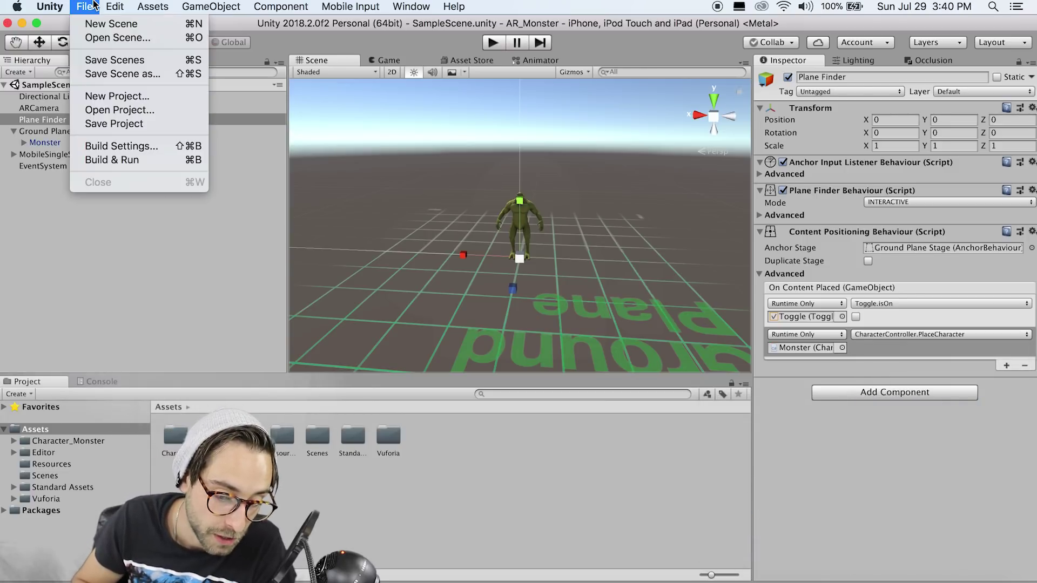
{"action": "left_click", "coordinate": [135, 146]}
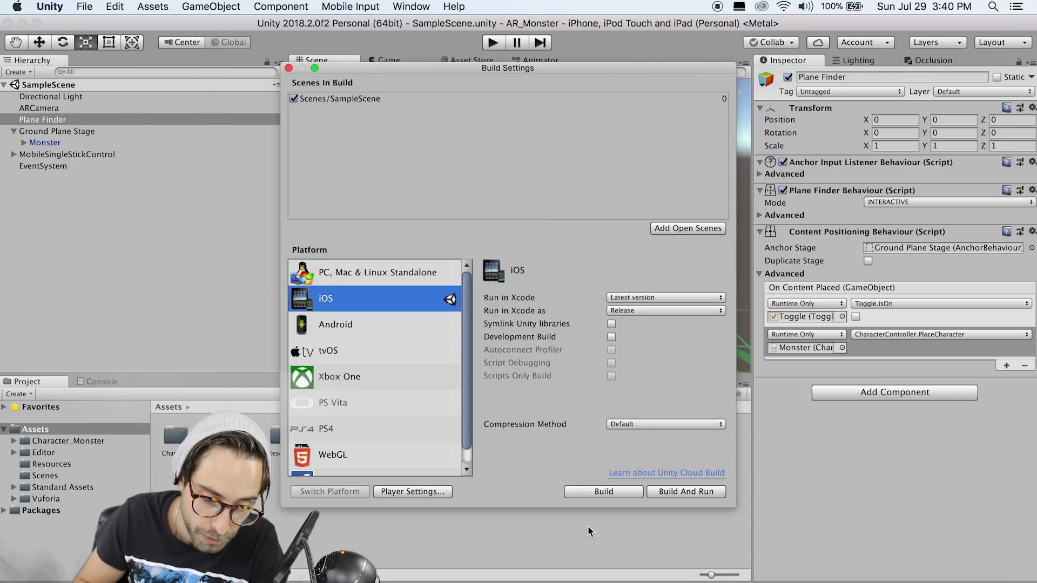
{"action": "left_click", "coordinate": [418, 493]}
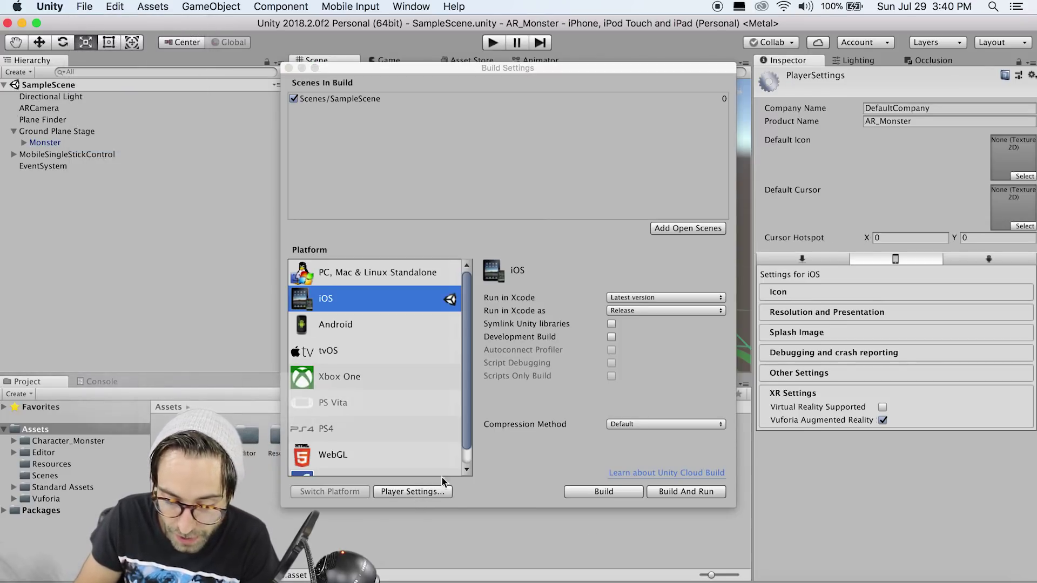
Set the iOS bundle identifier to a com-prefixed ID ending in arTestMonster
{"action": "left_click", "coordinate": [850, 367]}
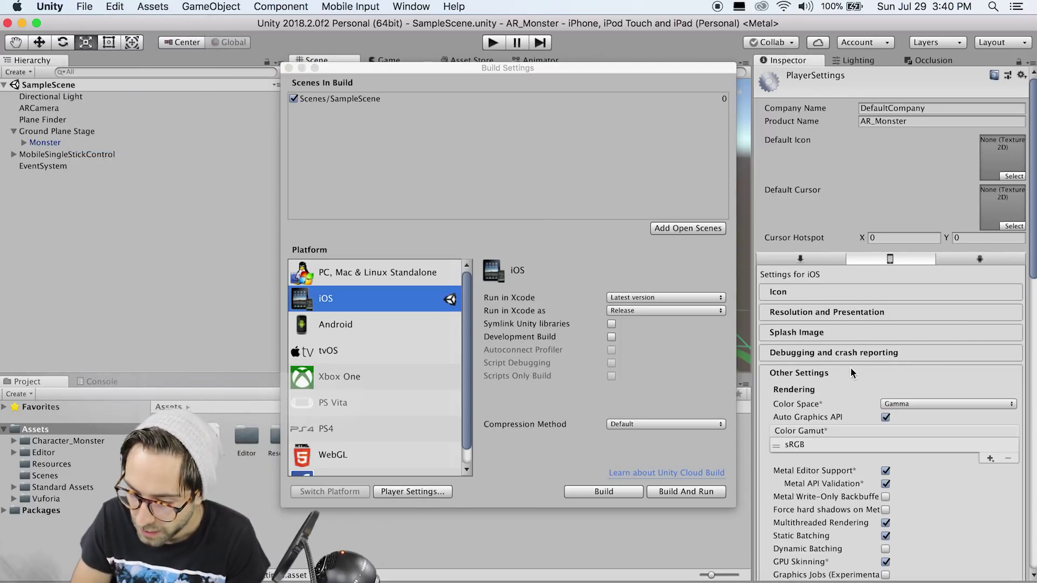
{"action": "scroll", "coordinate": [912, 425], "scroll_direction": "down", "scroll_amount": 10}
{"action": "left_click", "coordinate": [930, 377]}
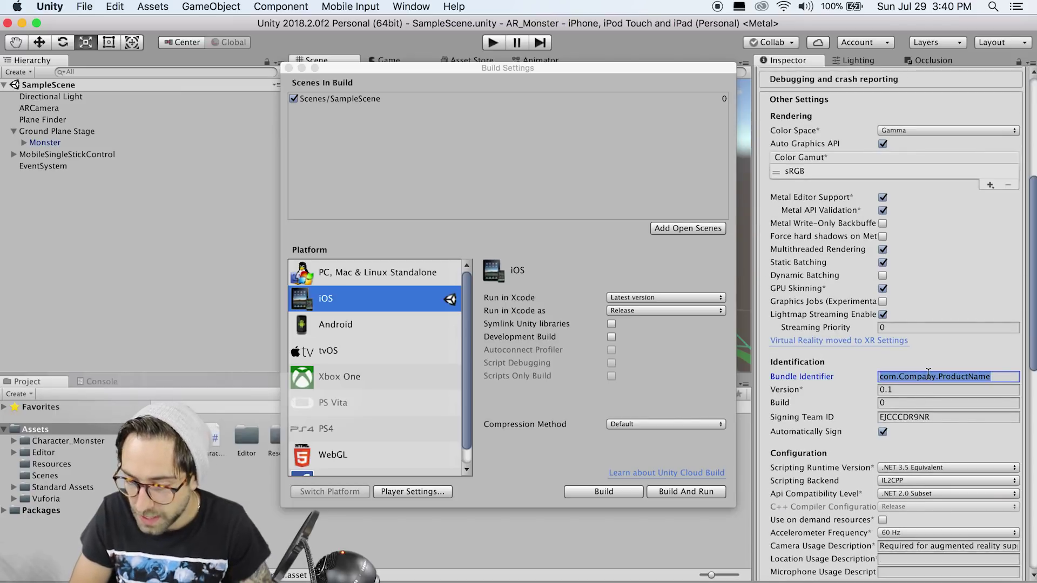
{"action": "type", "text": "com.matthewhallberg.ar"}
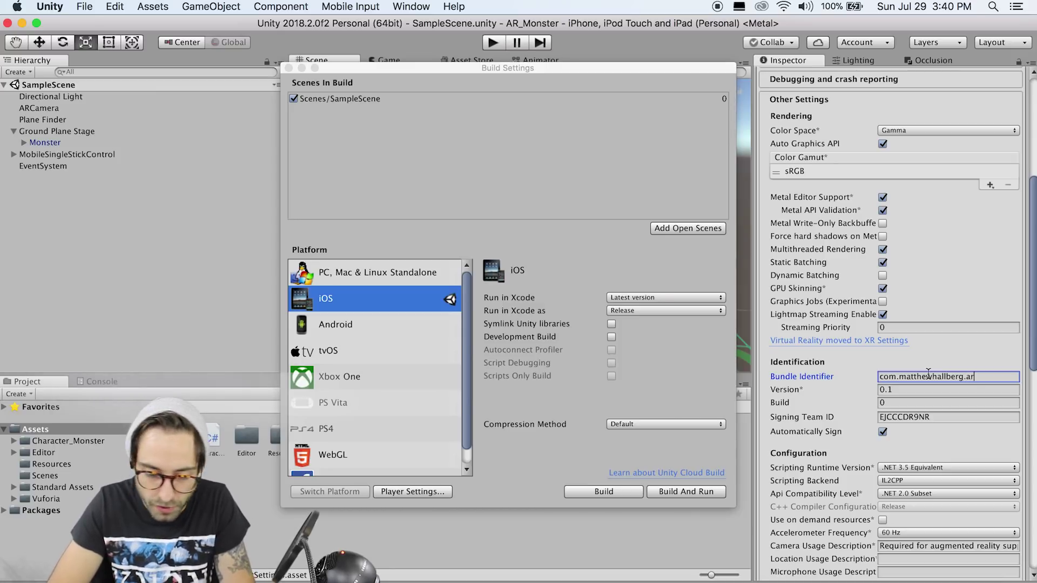
{"action": "type", "text": "TestMonster"}
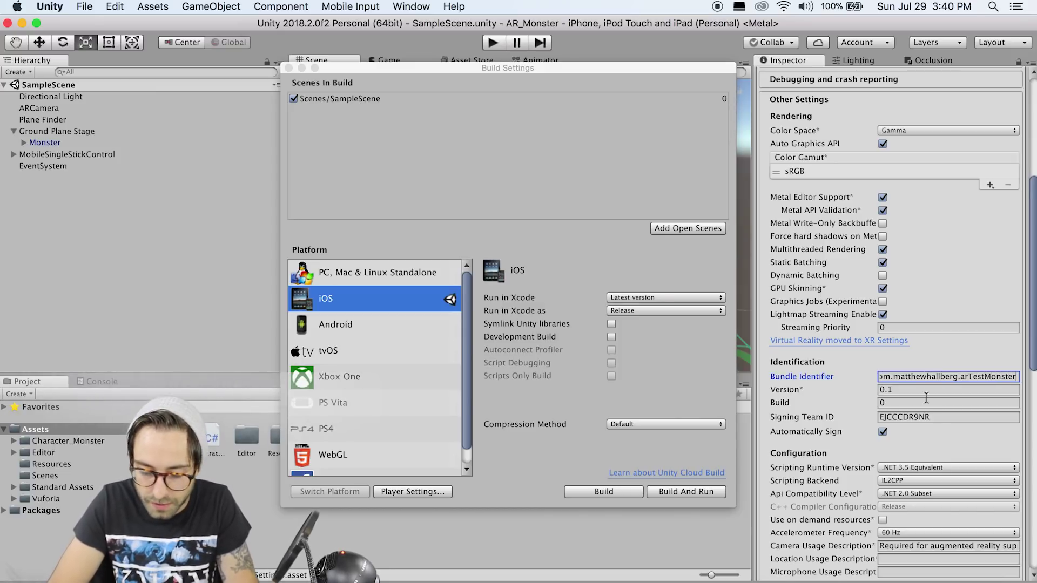
Set the Target minimum iOS Version to 11.0
{"action": "scroll", "coordinate": [925, 422], "scroll_direction": "down", "scroll_amount": 5}
{"action": "double_click", "coordinate": [906, 304]}
{"action": "scroll", "coordinate": [919, 394], "scroll_direction": "down", "scroll_amount": 3}
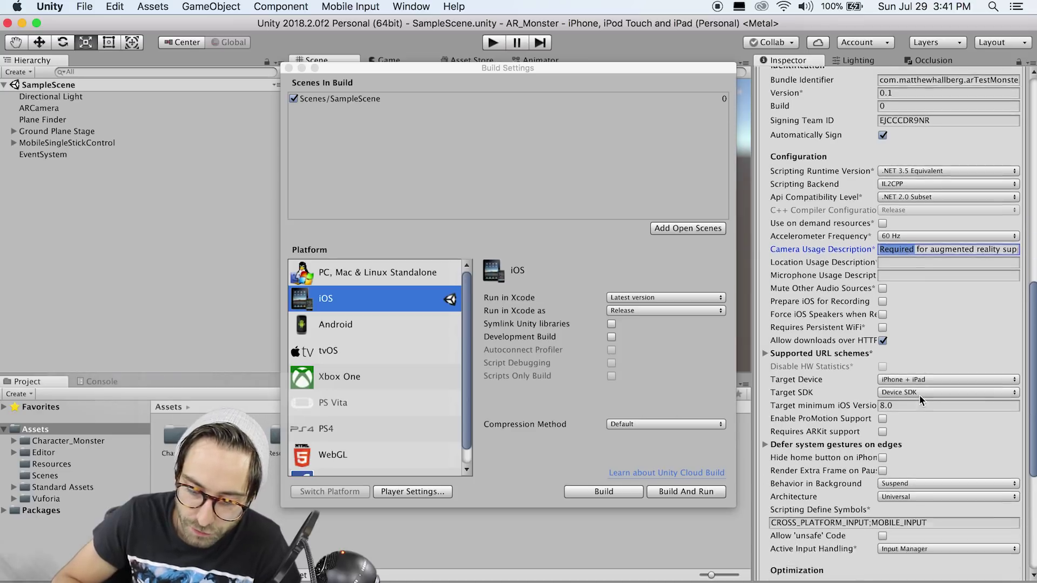
{"action": "left_click", "coordinate": [901, 375]}
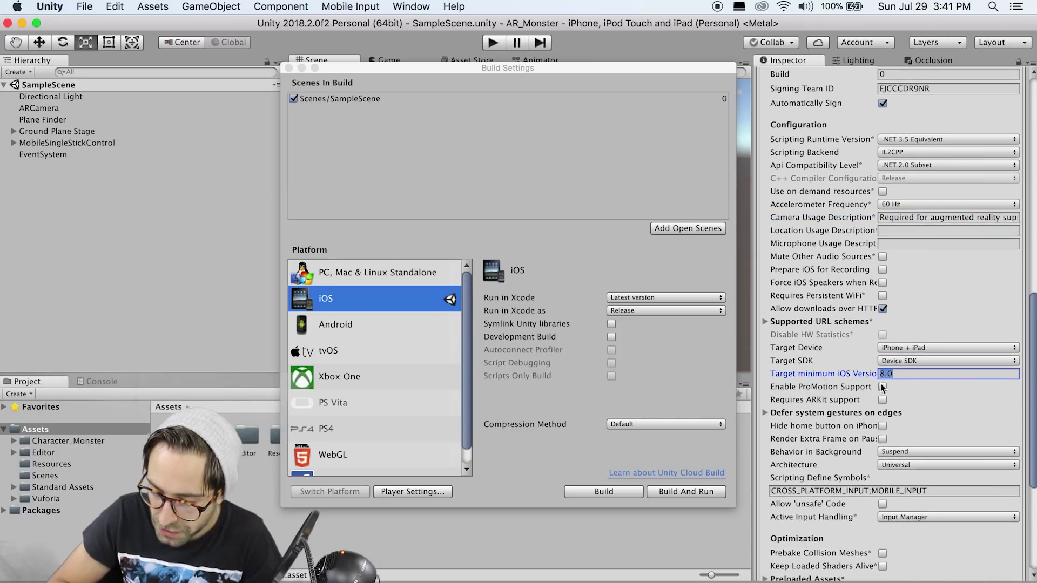
{"action": "type", "text": "11.0"}
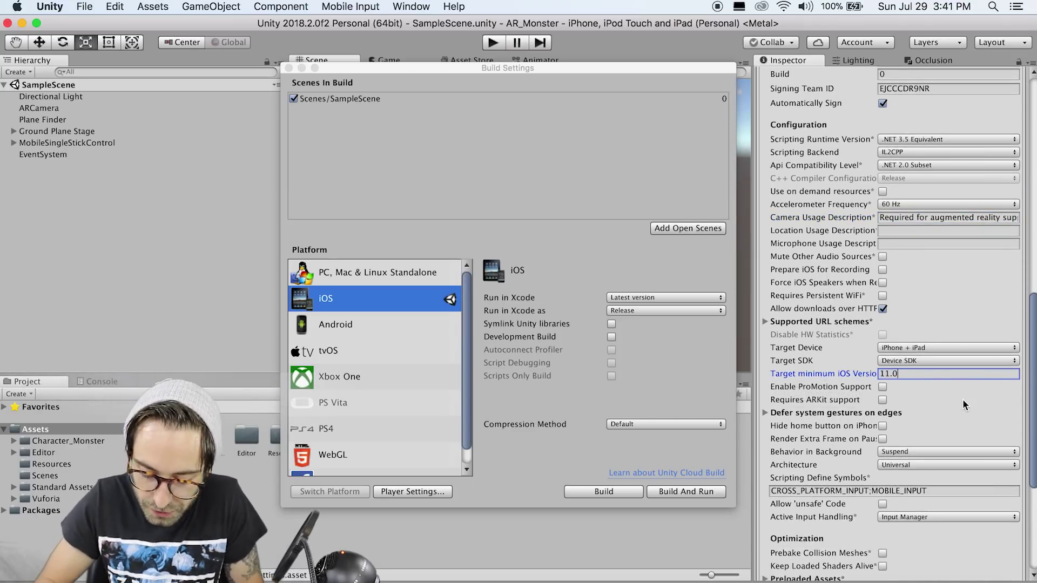
{"action": "scroll", "coordinate": [963, 399], "scroll_direction": "down", "scroll_amount": 5}
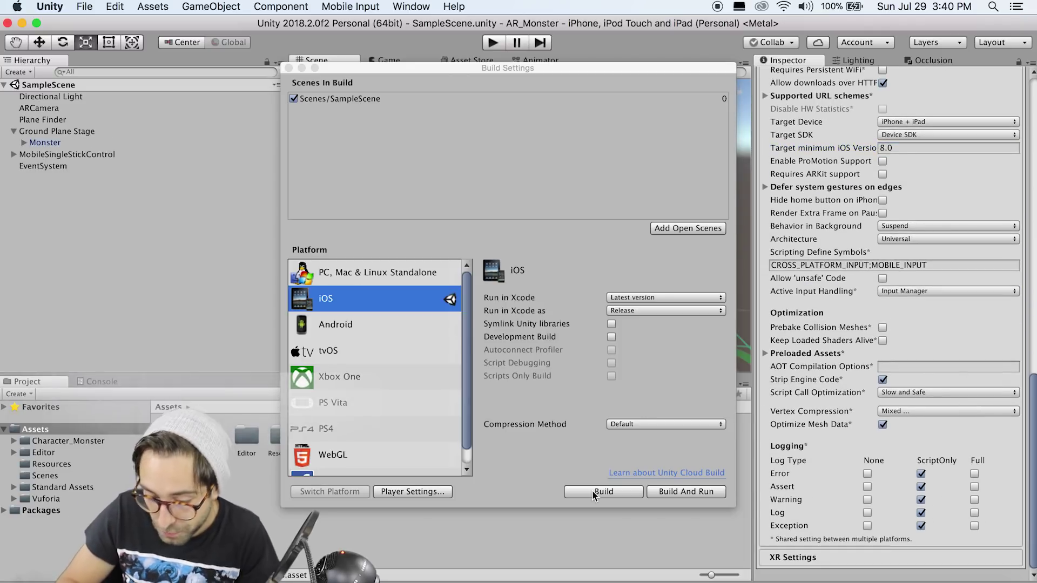
{"action": "left_click", "coordinate": [600, 492]}
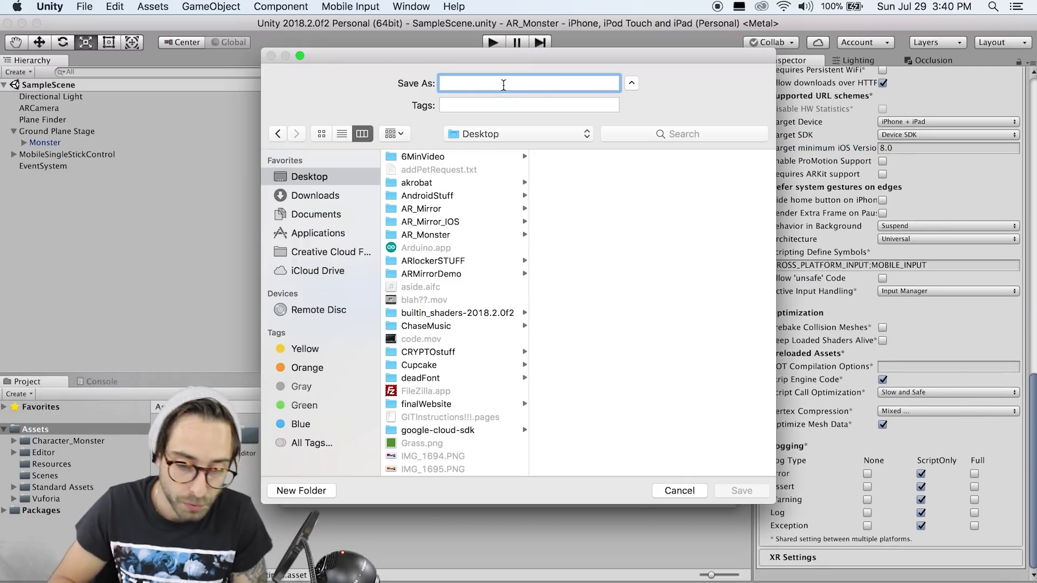
Save the iOS build into a new monsterIOStest folder on the Desktop
{"action": "type", "text": "mons"}
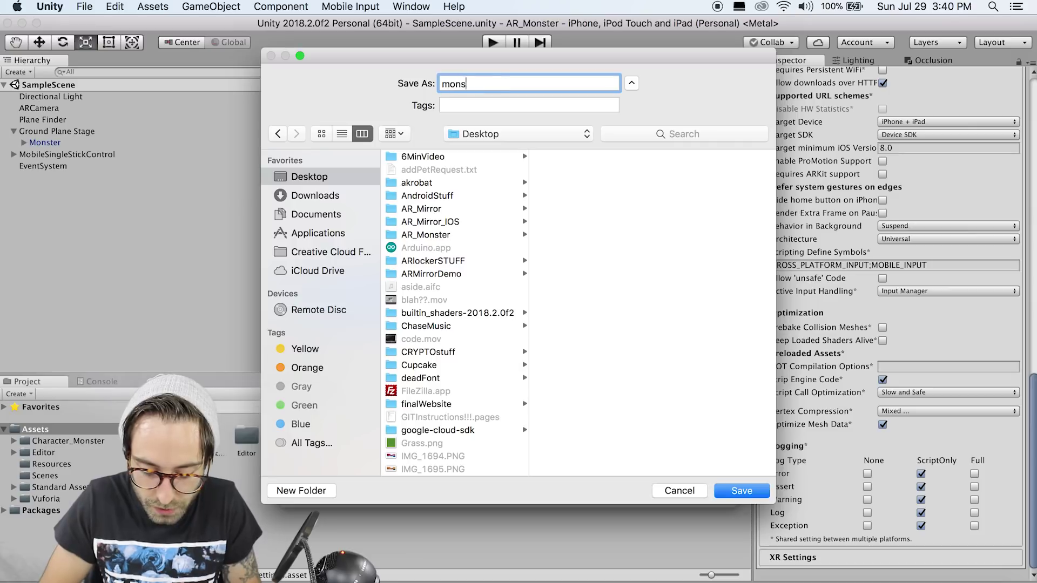
{"action": "type", "text": "terIOStest"}
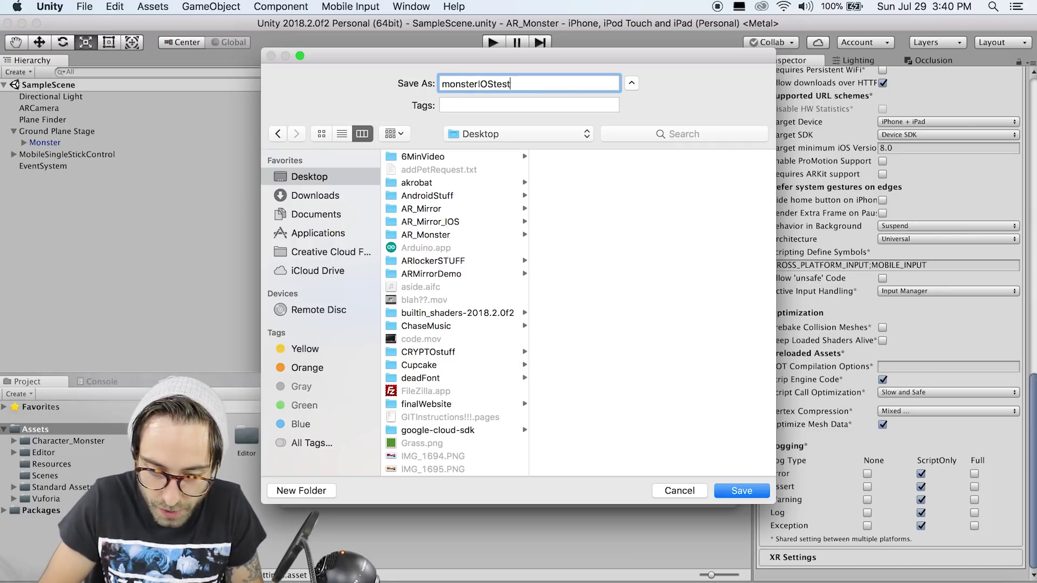
{"action": "left_click", "coordinate": [742, 490]}
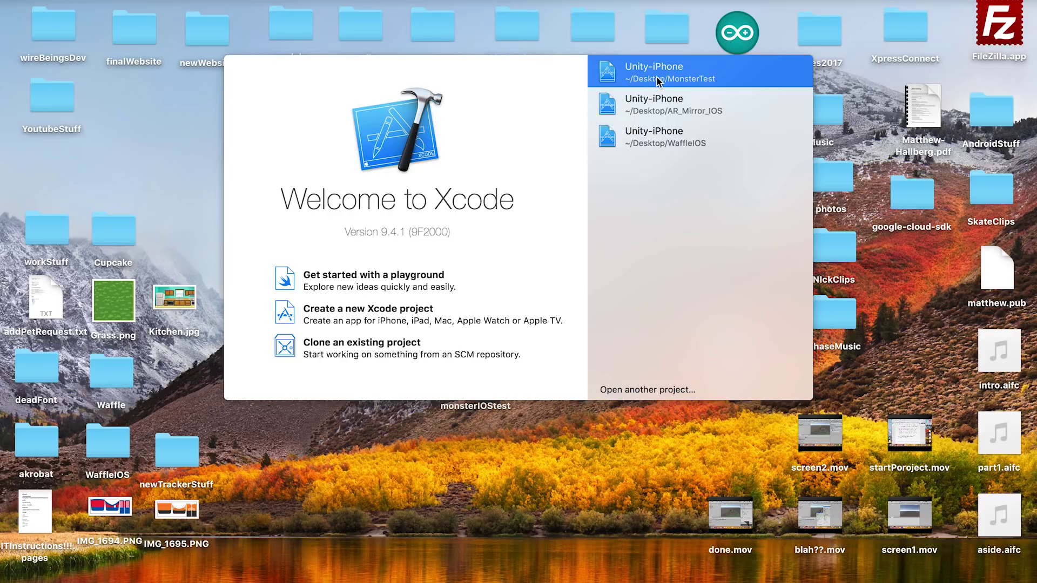
Open the exported monsterIOStest project in Xcode
{"action": "left_click", "coordinate": [648, 390]}
{"action": "right_click", "coordinate": [701, 200]}
{"action": "left_click", "coordinate": [791, 438]}
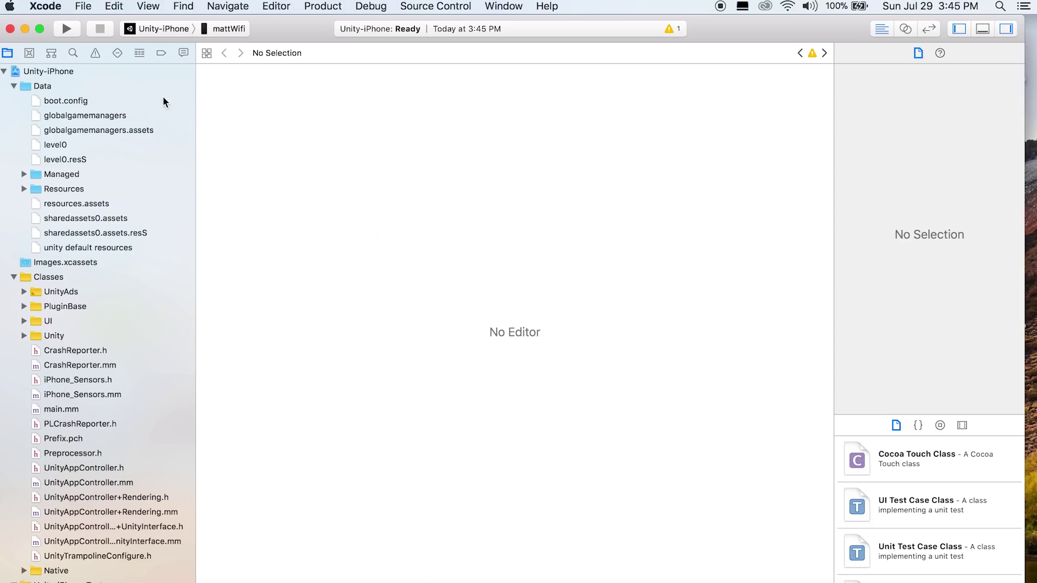
Keep the current signing team on the Unity-iPhone target and run the app on the iPhone
{"action": "left_click", "coordinate": [83, 71]}
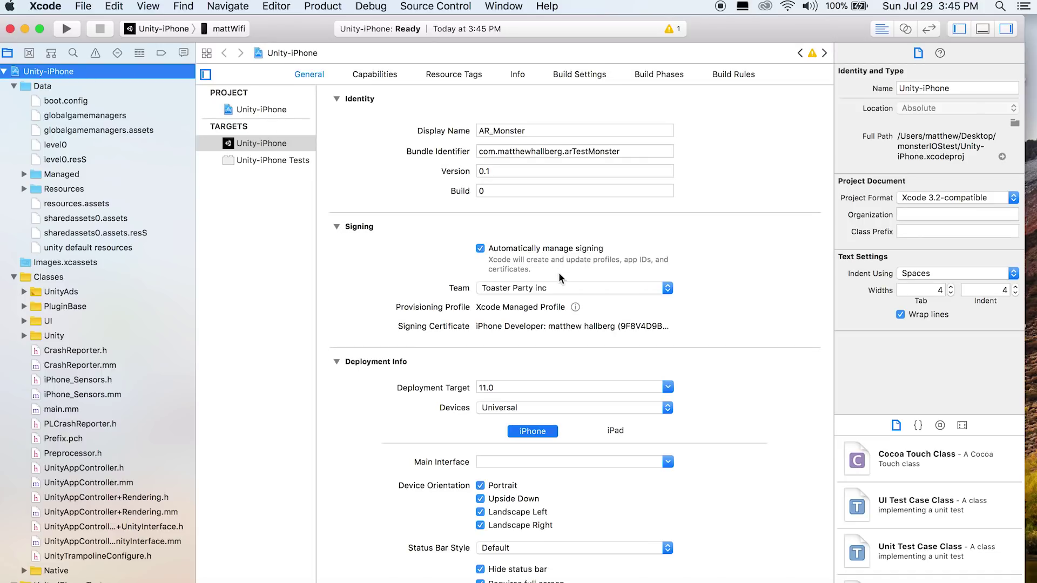
{"action": "left_click", "coordinate": [562, 287]}
{"action": "left_click", "coordinate": [439, 267]}
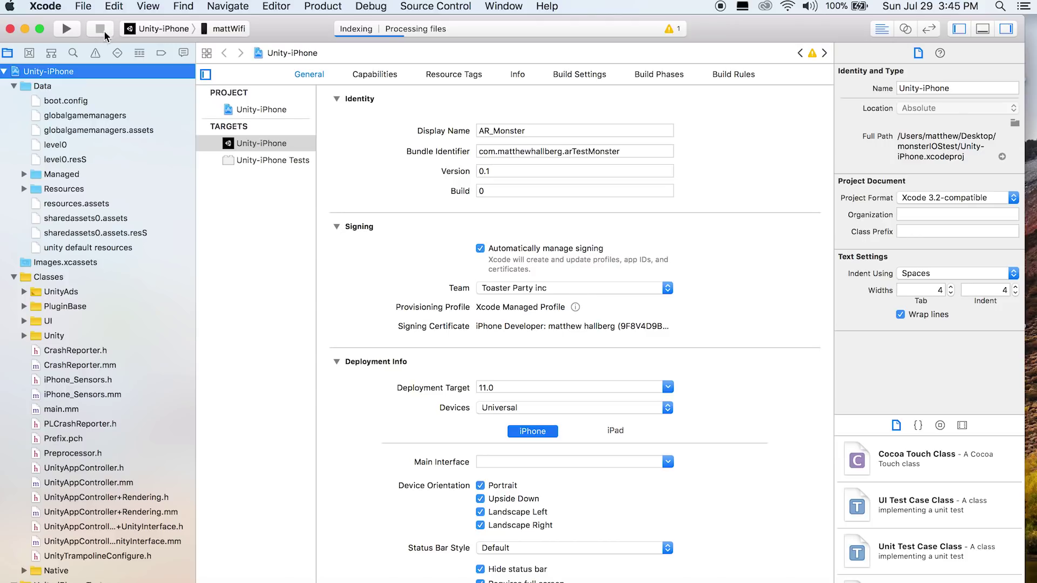
{"action": "left_click", "coordinate": [68, 29]}
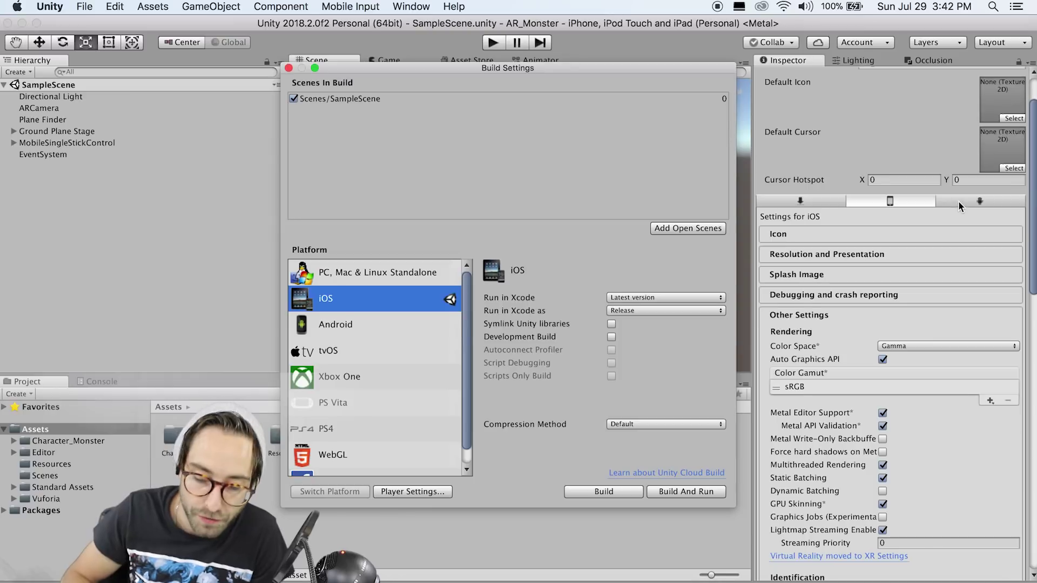
Switch to Android and set a com-prefixed package name ending in monsterTest
{"action": "left_click", "coordinate": [959, 199]}
{"action": "scroll", "coordinate": [924, 375], "scroll_direction": "down", "scroll_amount": 5}
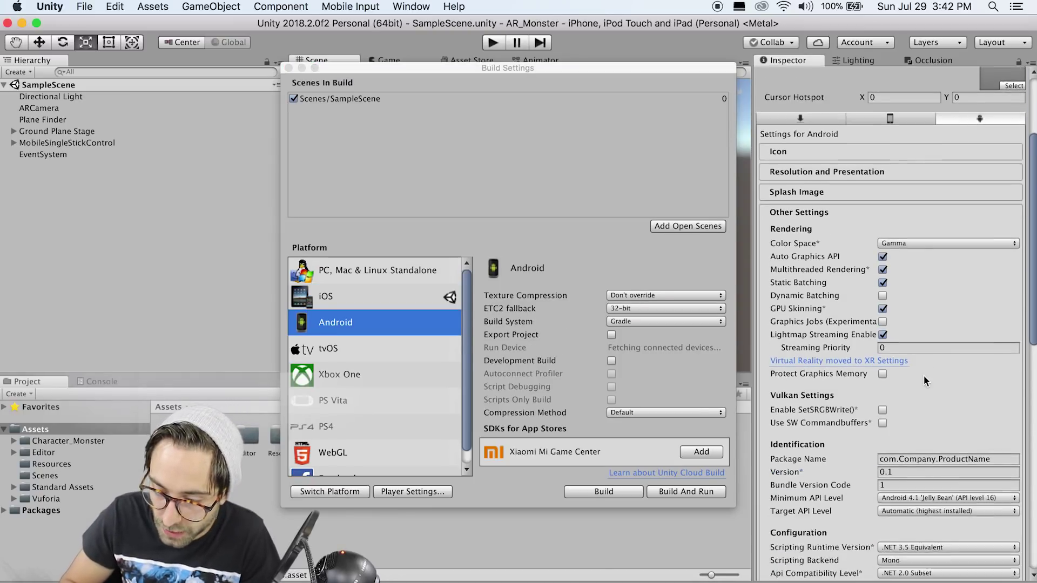
{"action": "left_click", "coordinate": [933, 400]}
{"action": "key", "text": "super+a"}
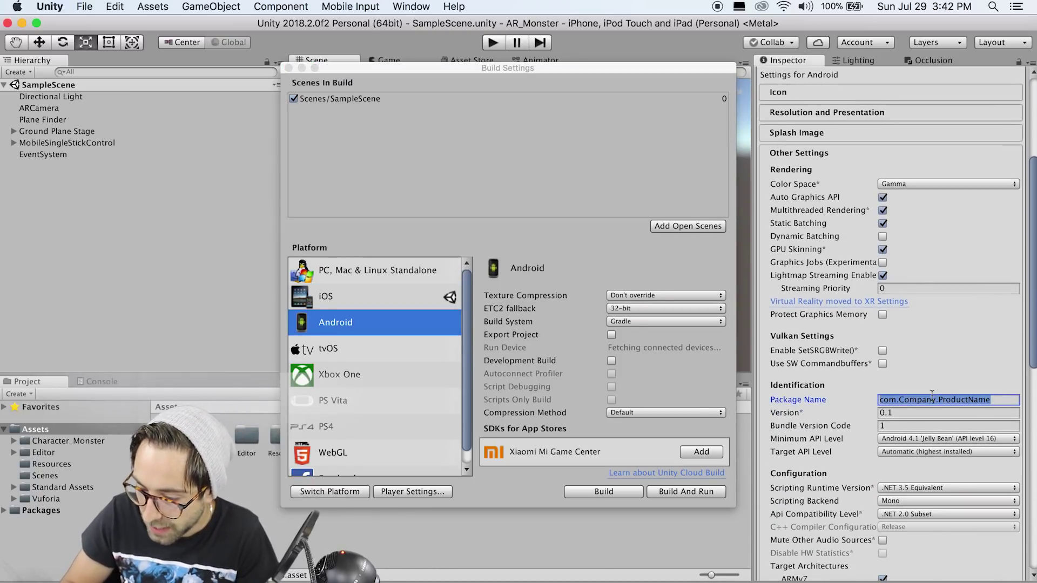
{"action": "type", "text": "com.matthew"}
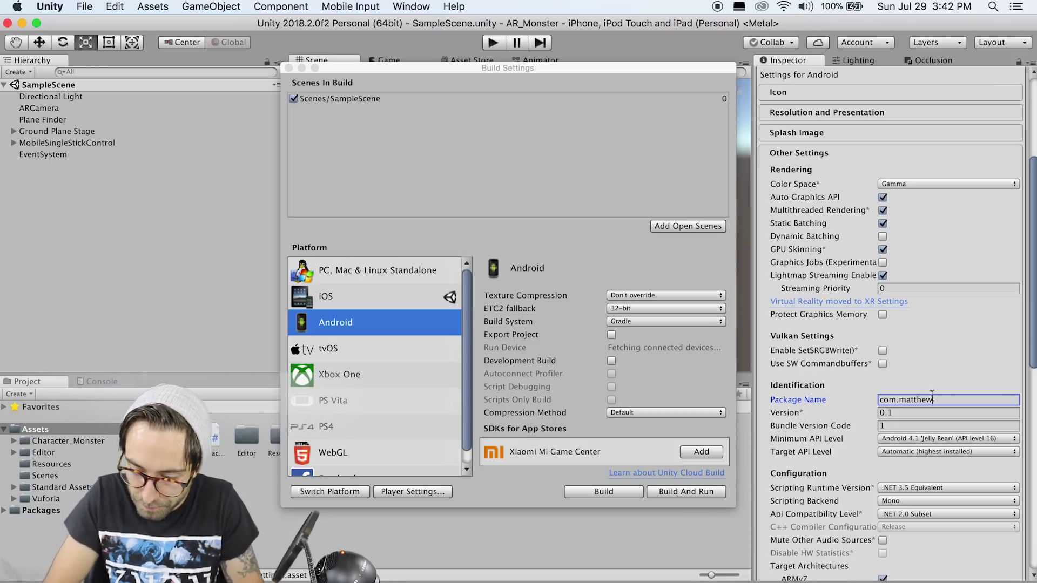
{"action": "type", "text": "hallberg.monsterTest"}
Disable Android TV compatibility and set Minimum API Level to Android 7.0 'Nougat'
{"action": "scroll", "coordinate": [908, 392], "scroll_direction": "down", "scroll_amount": 8}
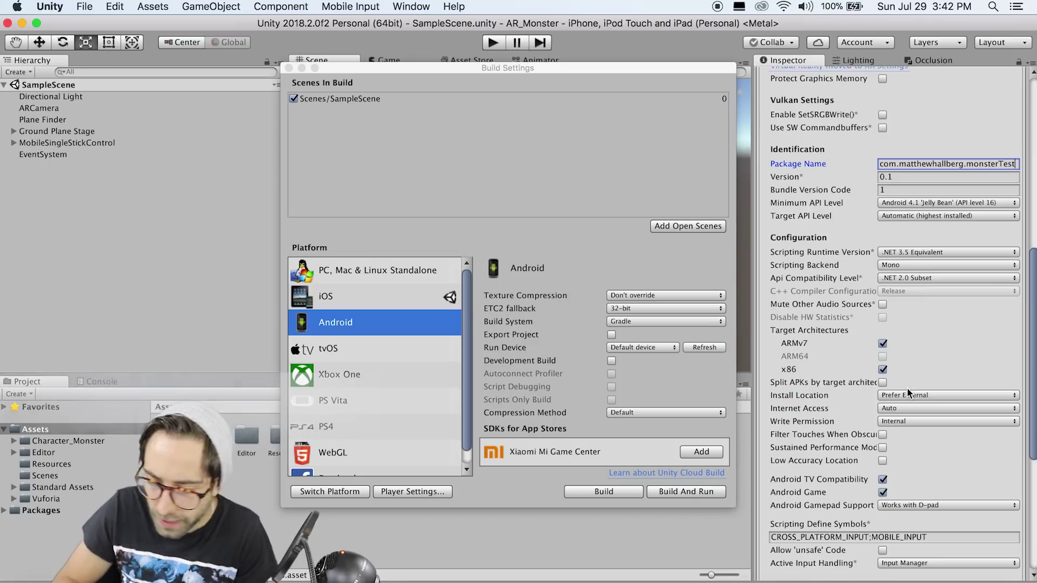
{"action": "left_click", "coordinate": [883, 480]}
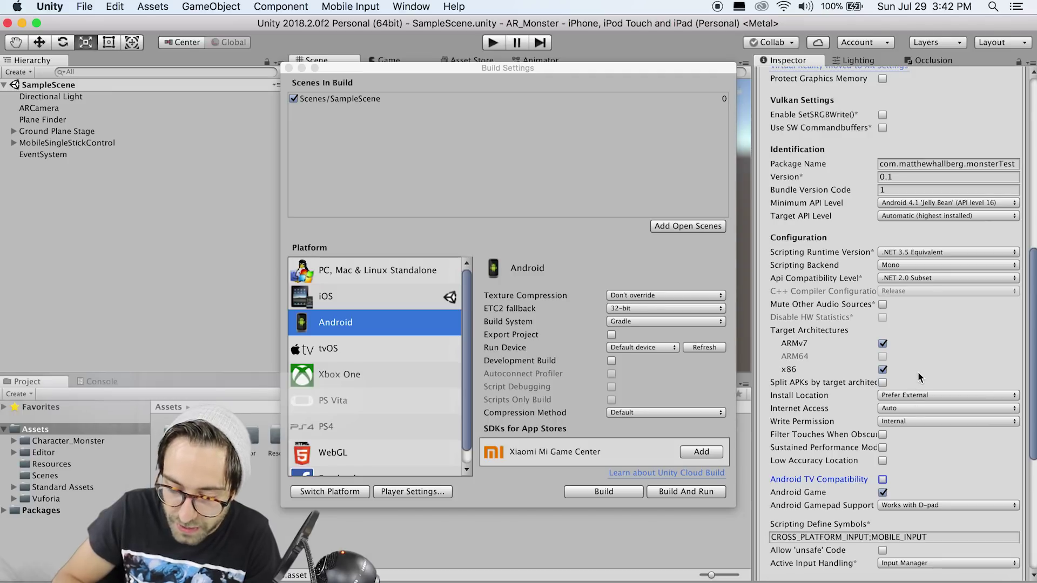
{"action": "scroll", "coordinate": [922, 366], "scroll_direction": "down", "scroll_amount": 2}
{"action": "left_click", "coordinate": [929, 161]}
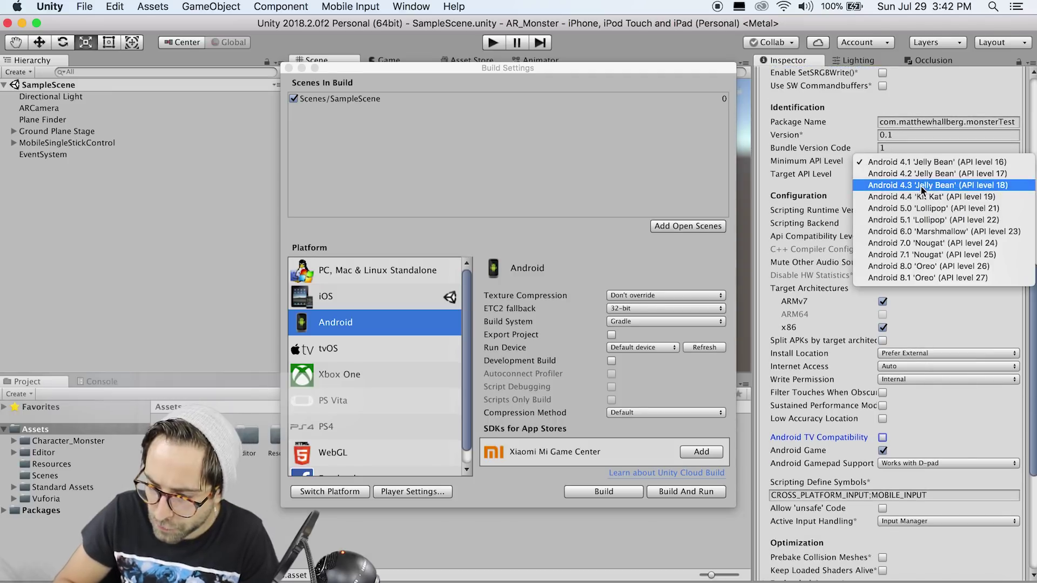
{"action": "left_click", "coordinate": [913, 243]}
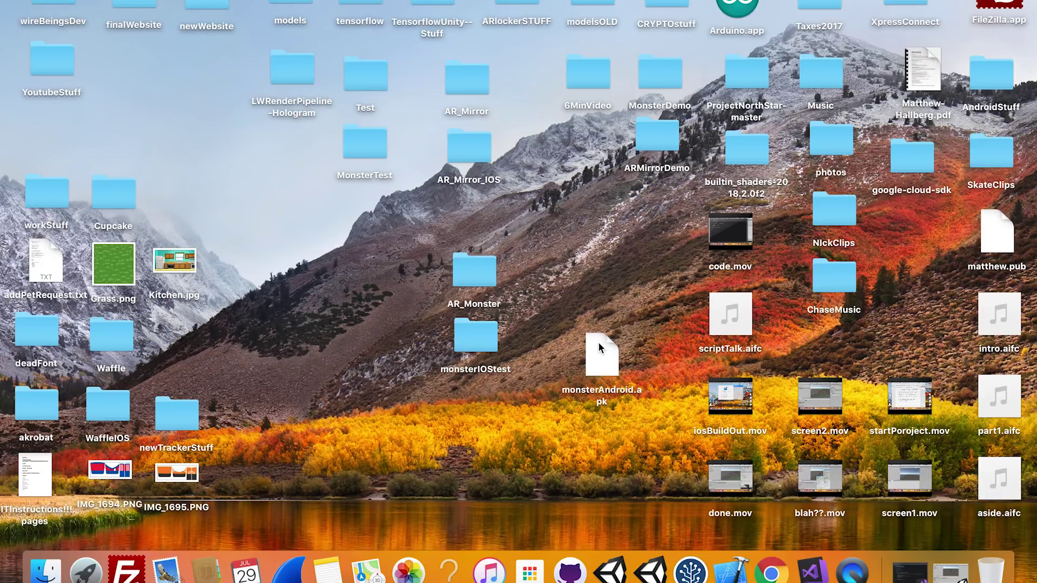
Move monsterAndroid.apk into the AndroidStuff/Mac folder beside adb and fastboot
{"action": "left_click_drag", "start_coordinate": [601, 350], "coordinate": [601, 300]}
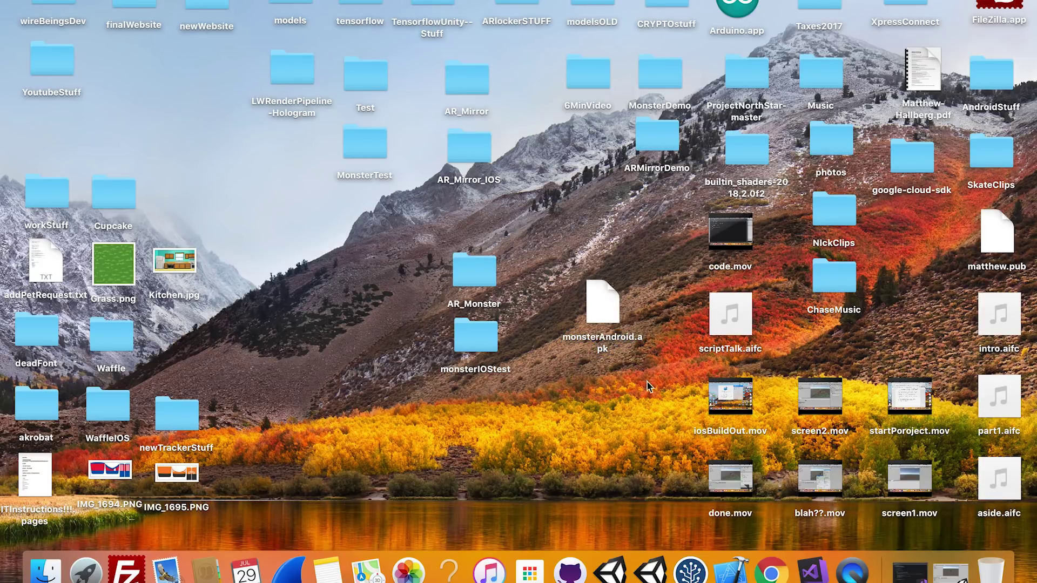
{"action": "mouse_move", "coordinate": [647, 388]}
{"action": "left_mouse_down"}
{"action": "mouse_move", "coordinate": [587, 286]}
{"action": "mouse_move", "coordinate": [642, 373]}
{"action": "left_mouse_up"}
{"action": "double_click", "coordinate": [992, 75]}
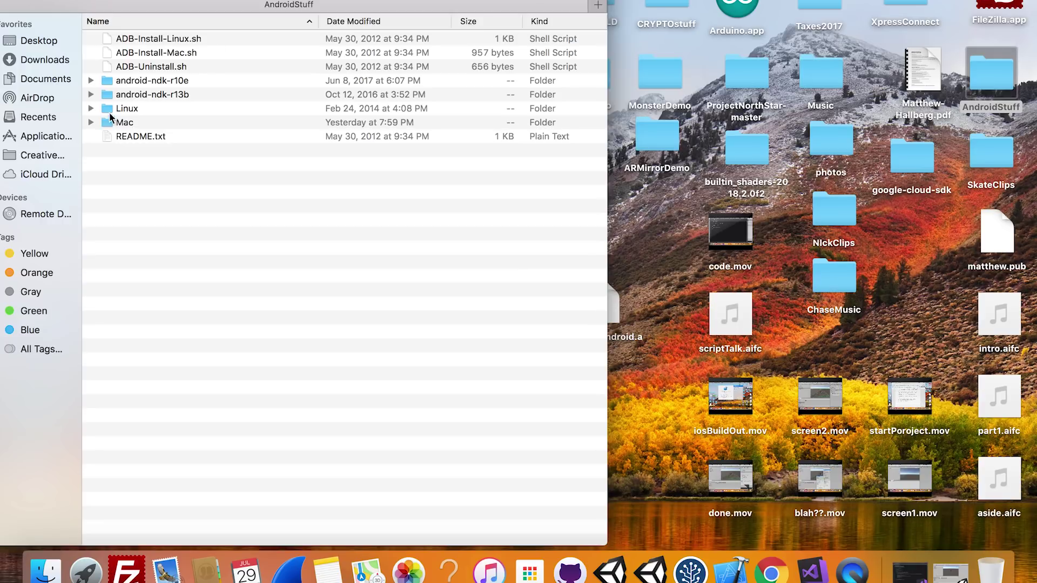
{"action": "left_click", "coordinate": [125, 67]}
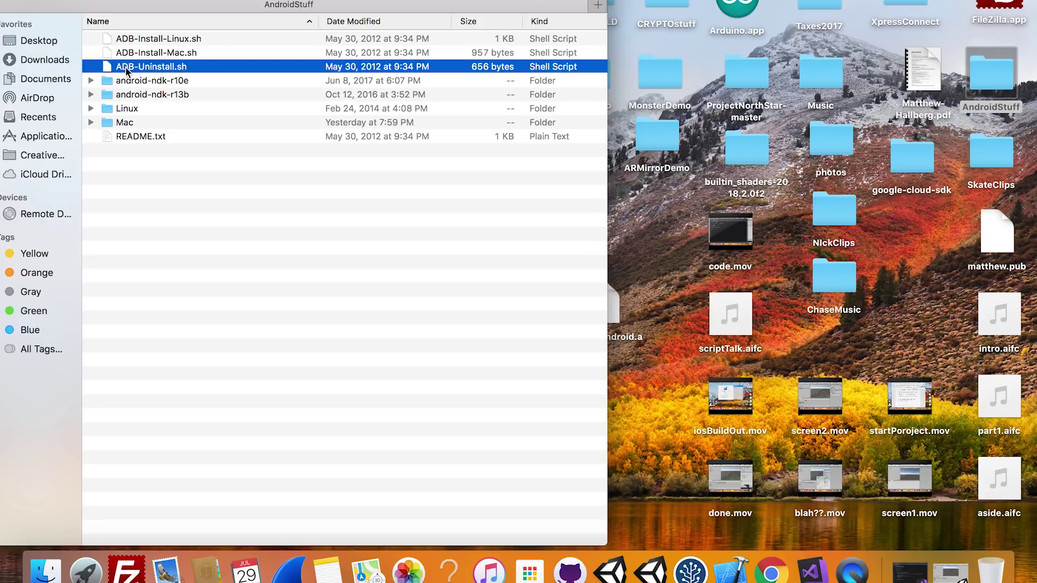
{"action": "double_click", "coordinate": [133, 122]}
{"action": "left_click", "coordinate": [123, 38]}
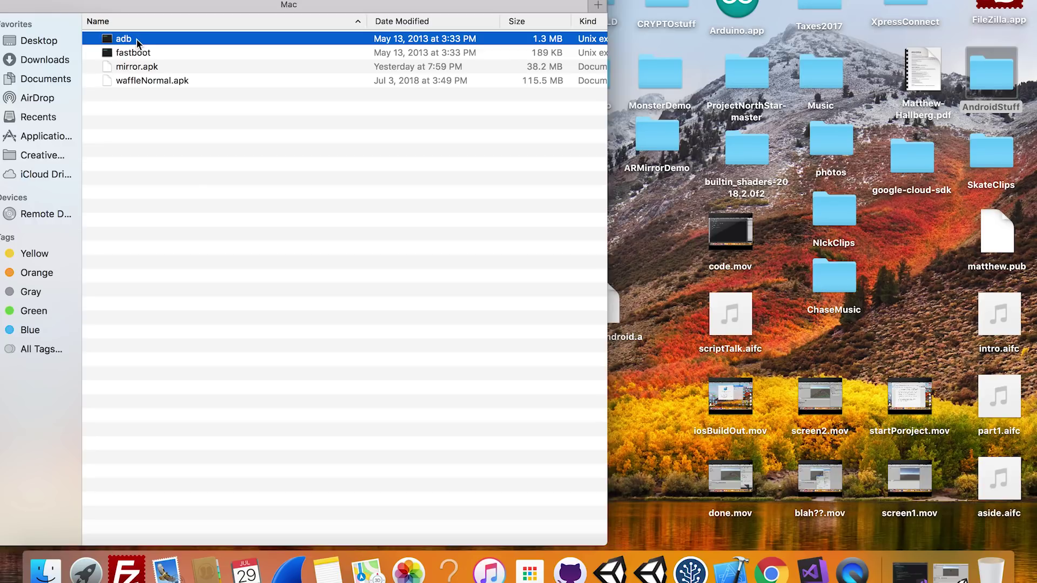
{"action": "left_click", "coordinate": [163, 117]}
{"action": "mouse_move", "coordinate": [119, 11]}
{"action": "left_mouse_down"}
{"action": "mouse_move", "coordinate": [216, 11]}
{"action": "mouse_move", "coordinate": [132, 11]}
{"action": "left_mouse_up"}
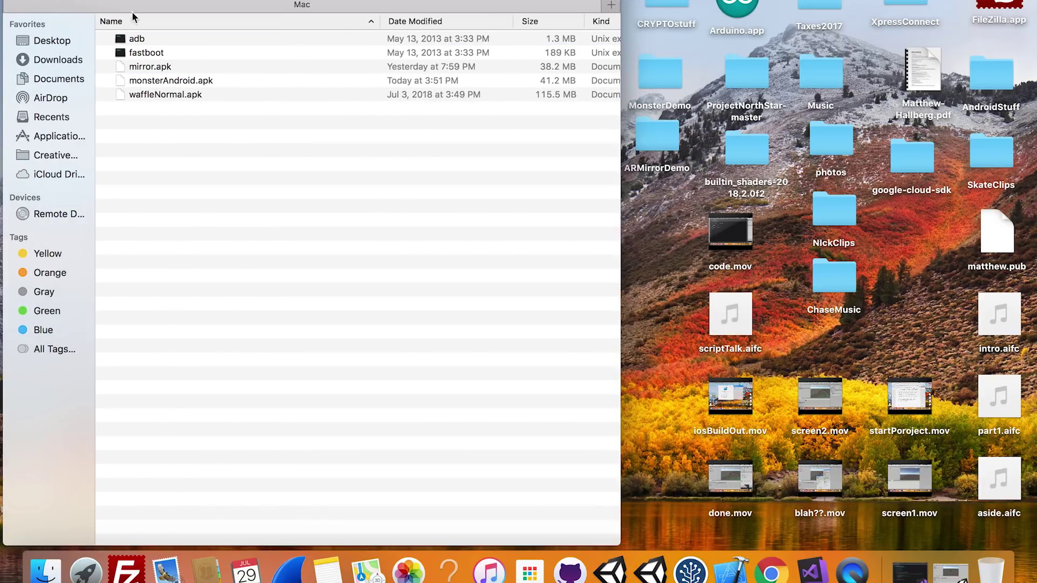
Launch Terminal through Spotlight search 'term'
{"action": "key", "text": "super+space"}
{"action": "type", "text": "term"}
{"action": "key", "text": "Return"}
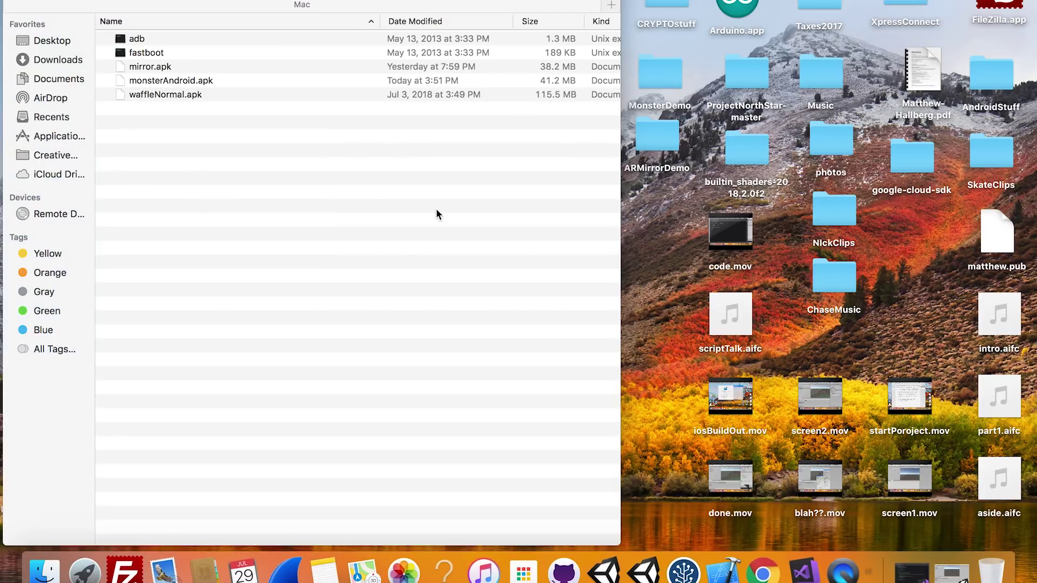
Change into the Desktop/androidstuff/mac folder and list its files with ls
{"action": "type", "text": "cd Desktop/Android/mac"}
{"action": "key", "text": "Return"}
{"action": "type", "text": "cd Deskt"}
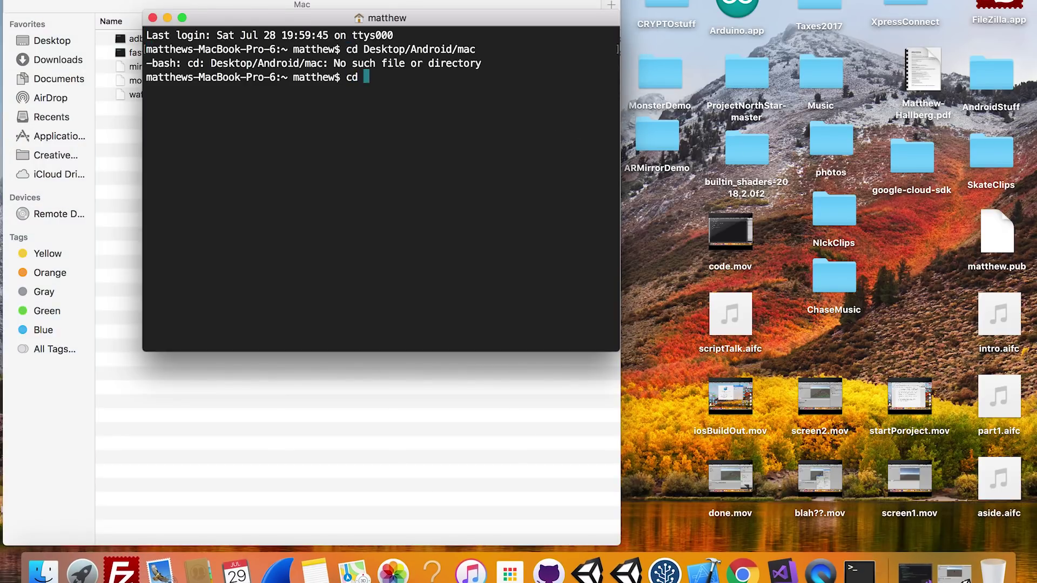
{"action": "type", "text": "droidstuff/mac"}
{"action": "key", "text": "Return"}
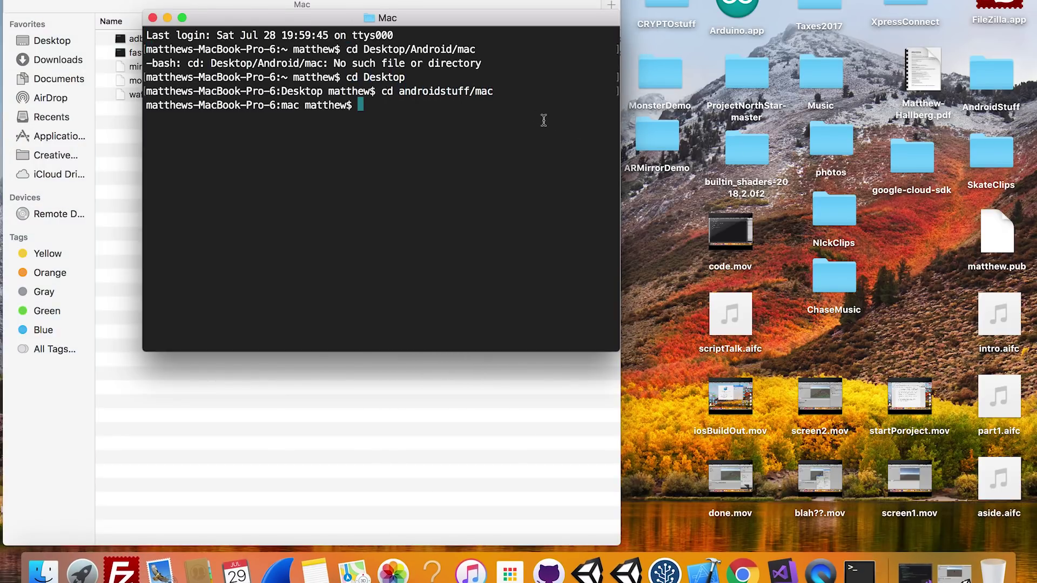
{"action": "type", "text": "ls"}
{"action": "key", "text": "Return"}
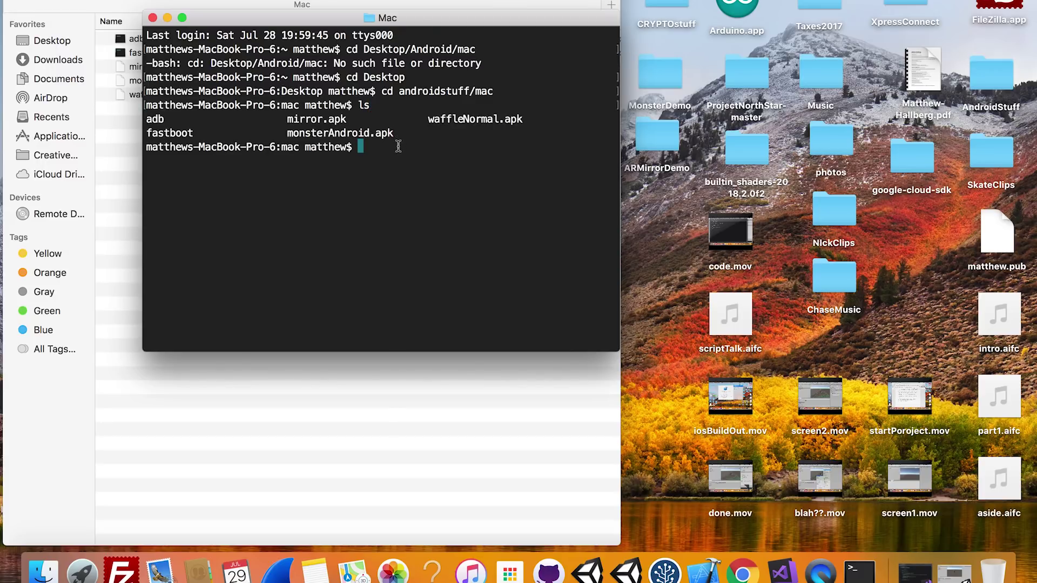
Check the attached phone with ./adb devices, then run ./adb install monsterAndroid.apk
{"action": "left_click_drag", "start_coordinate": [398, 146], "coordinate": [596, 132]}
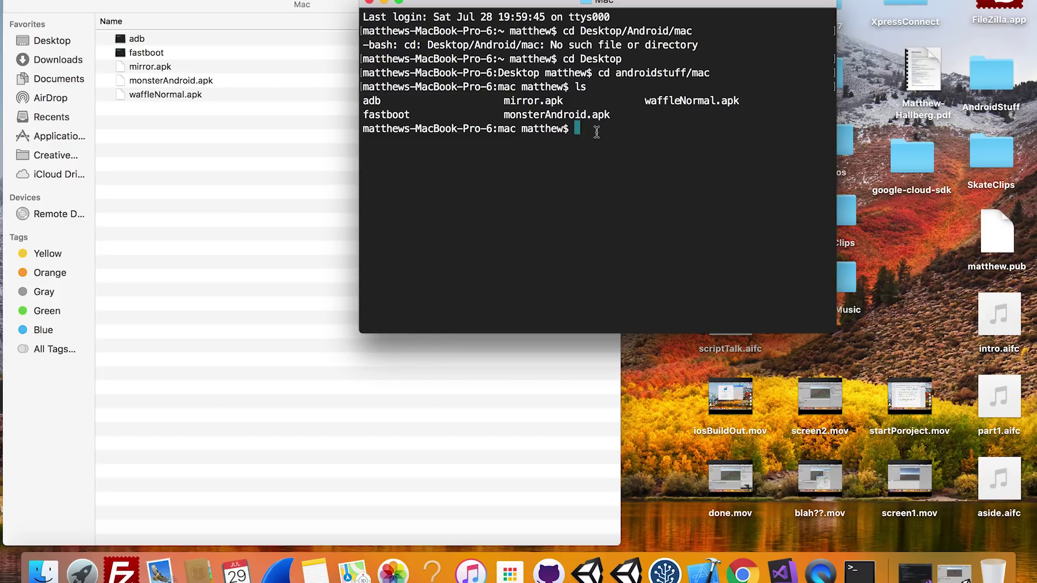
{"action": "type", "text": "./adb devices"}
{"action": "key", "text": "Return"}
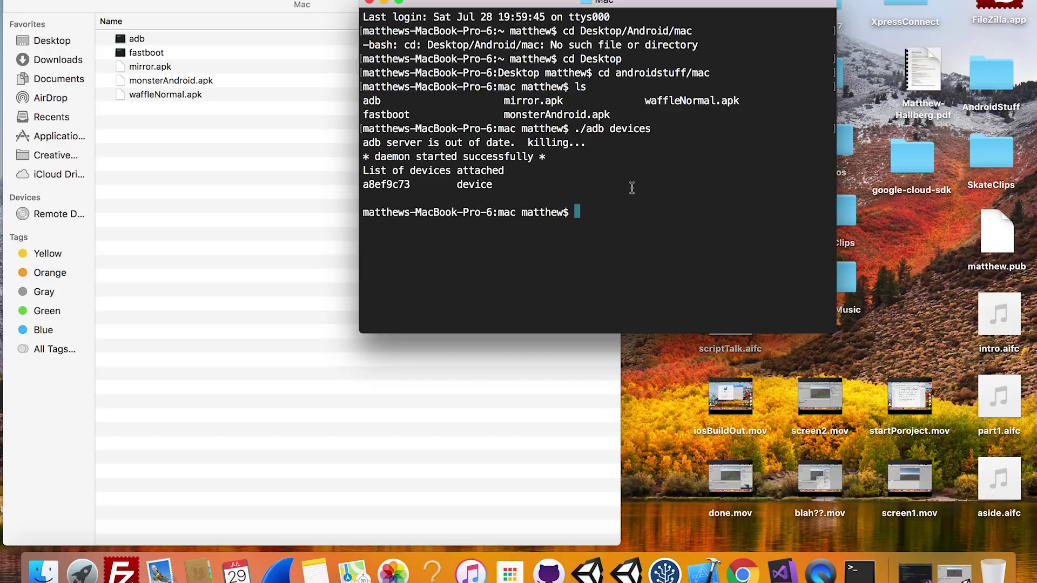
{"action": "type", "text": "./adb install"}
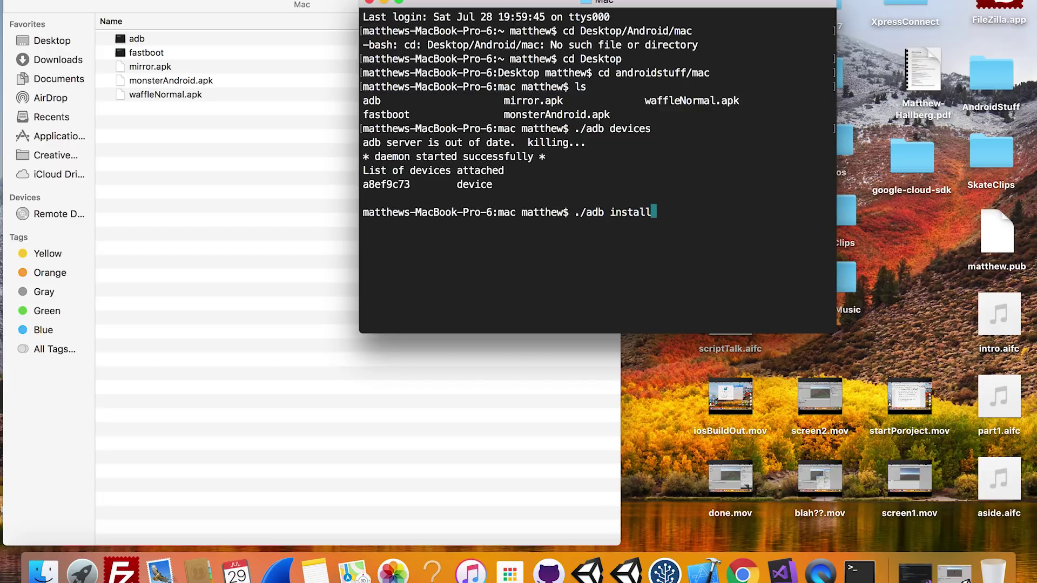
{"action": "type", "text": " monsterAndroid."}
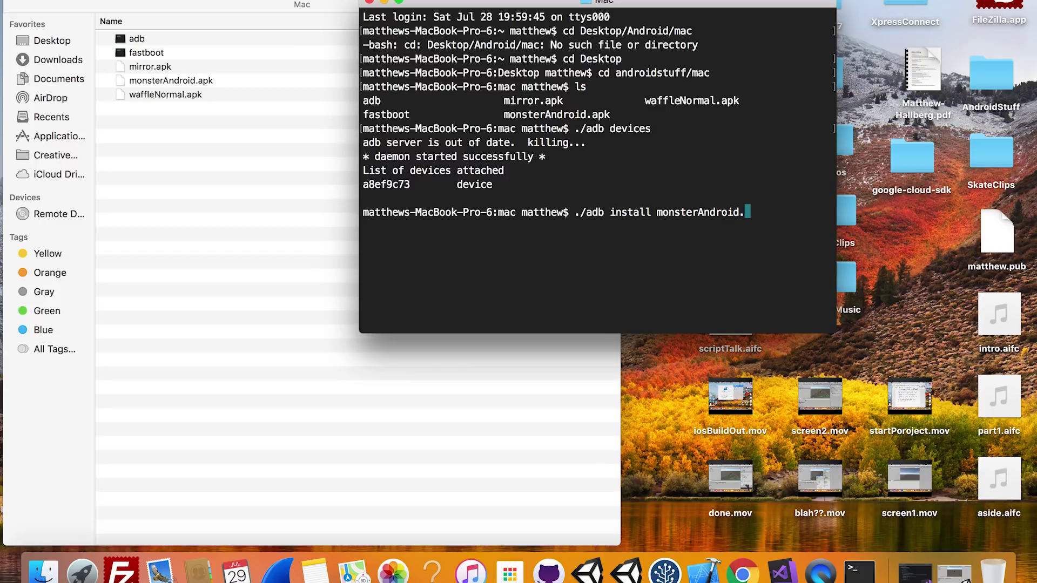
{"action": "type", "text": "apk"}
{"action": "key", "text": "Return"}
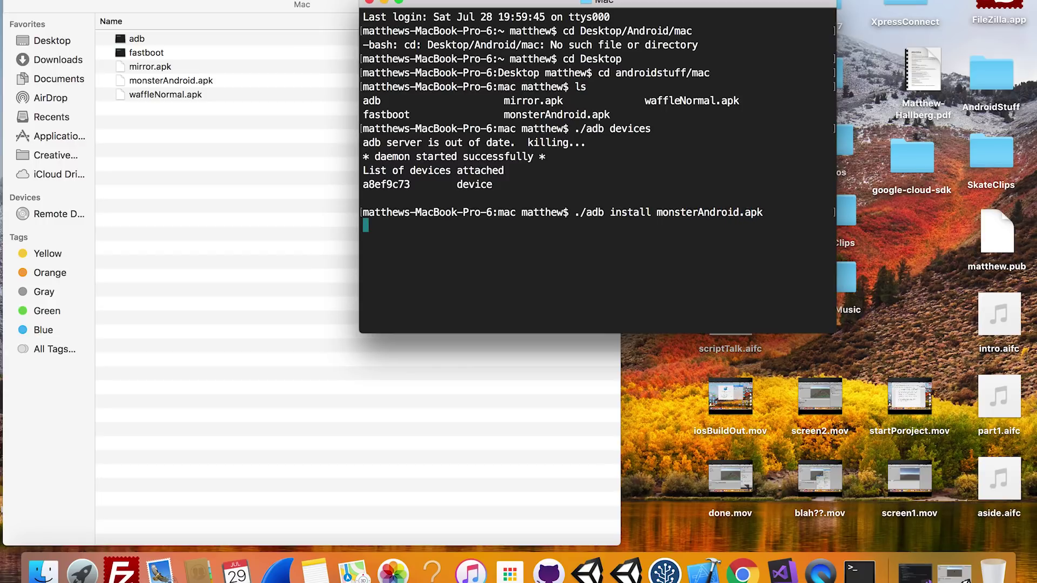